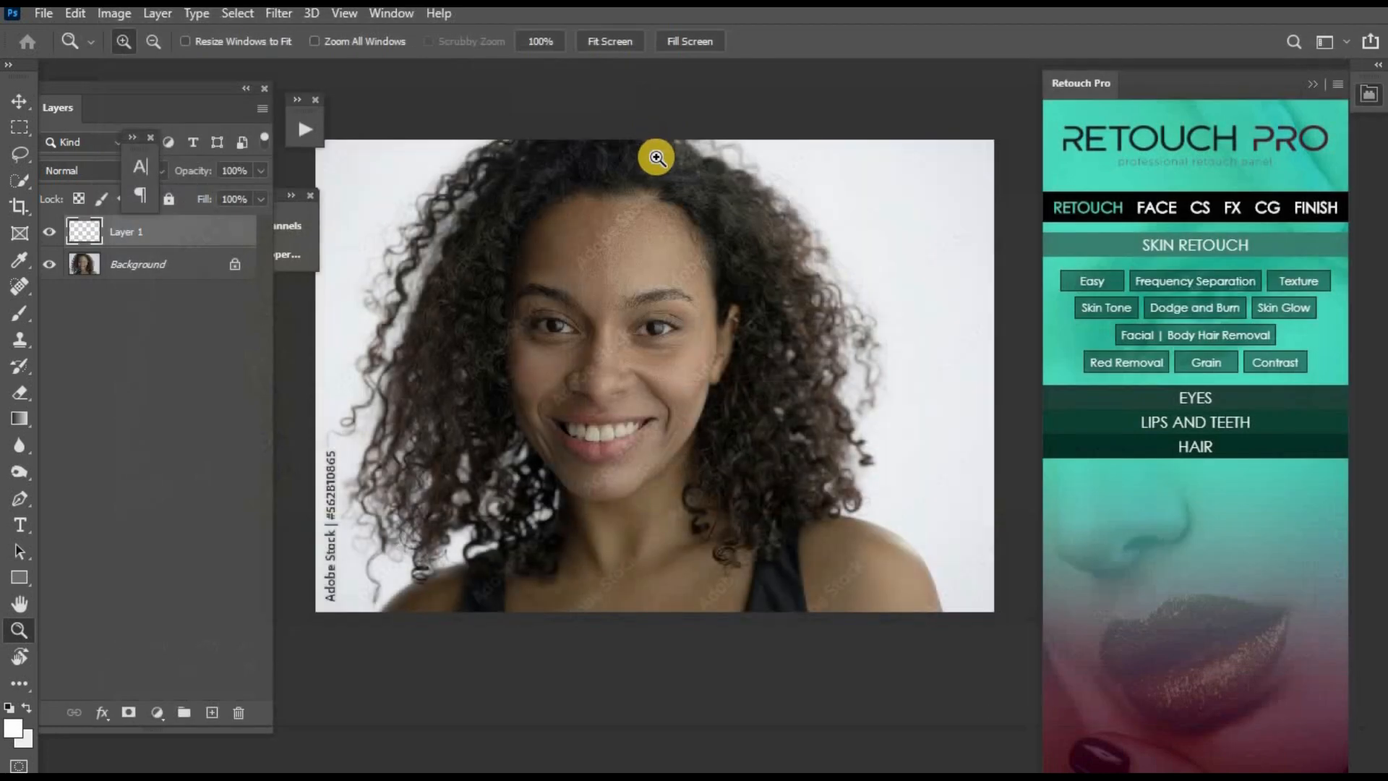
# - Merge Layer 1 down into the Background layer
pyautogui.click(649, 312)
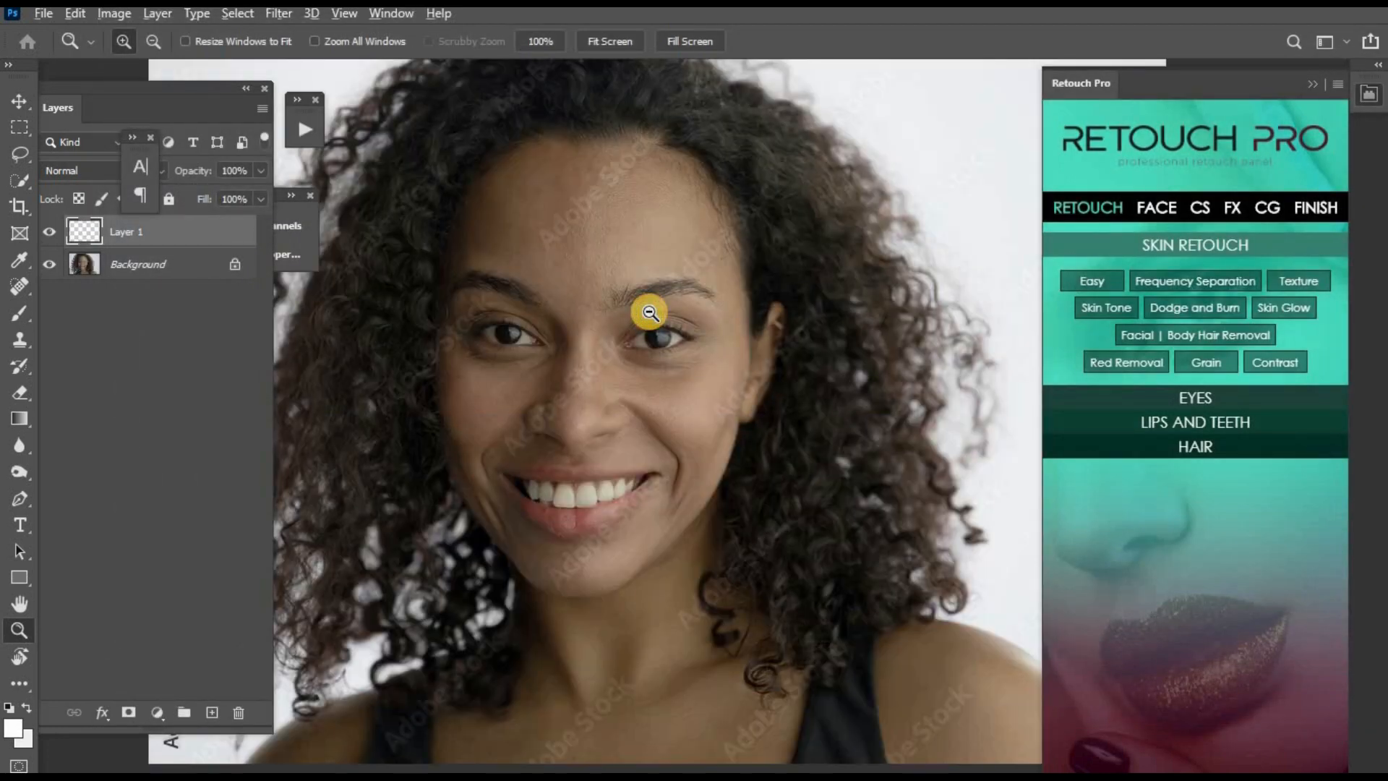
pyautogui.keyDown('alt'); pyautogui.click(651, 314); pyautogui.keyUp('alt')
pyautogui.hotkey('ctrl', 'e')
pyautogui.moveTo(514, 232); pyautogui.dragTo(808, 525)
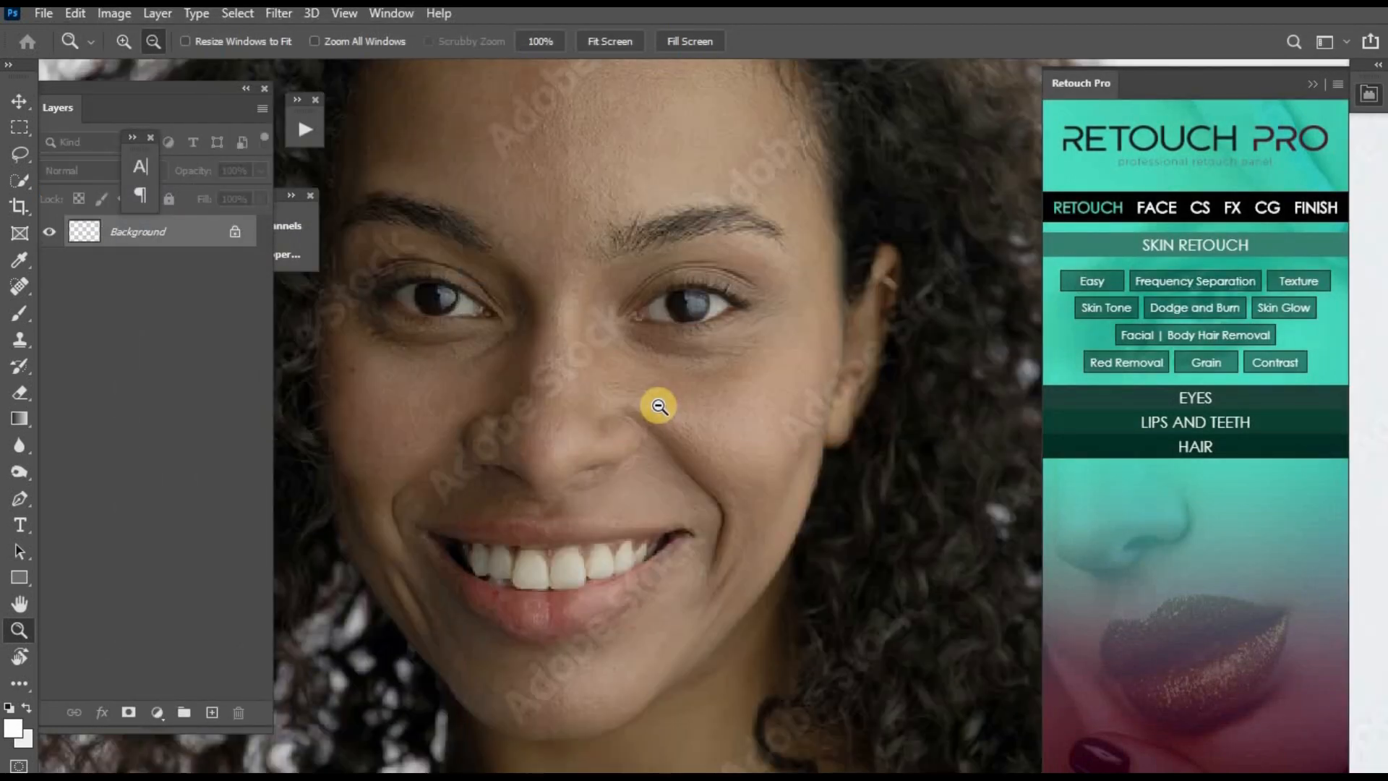
pyautogui.hotkey('ctrl', '0')
# - Add a Hue/Saturation adjustment layer, target the Yellows from the image, and strongly reduce their saturation
pyautogui.click(156, 713)
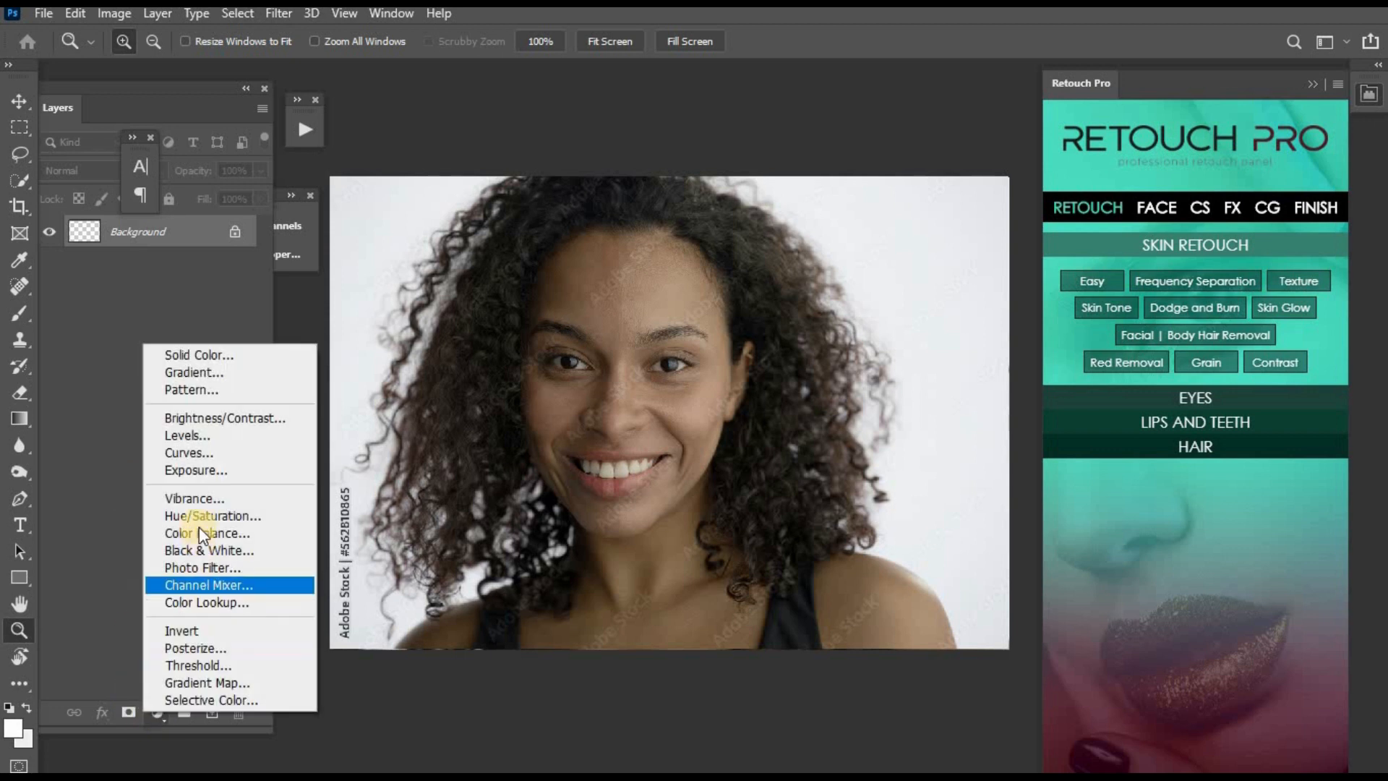
pyautogui.click(189, 514)
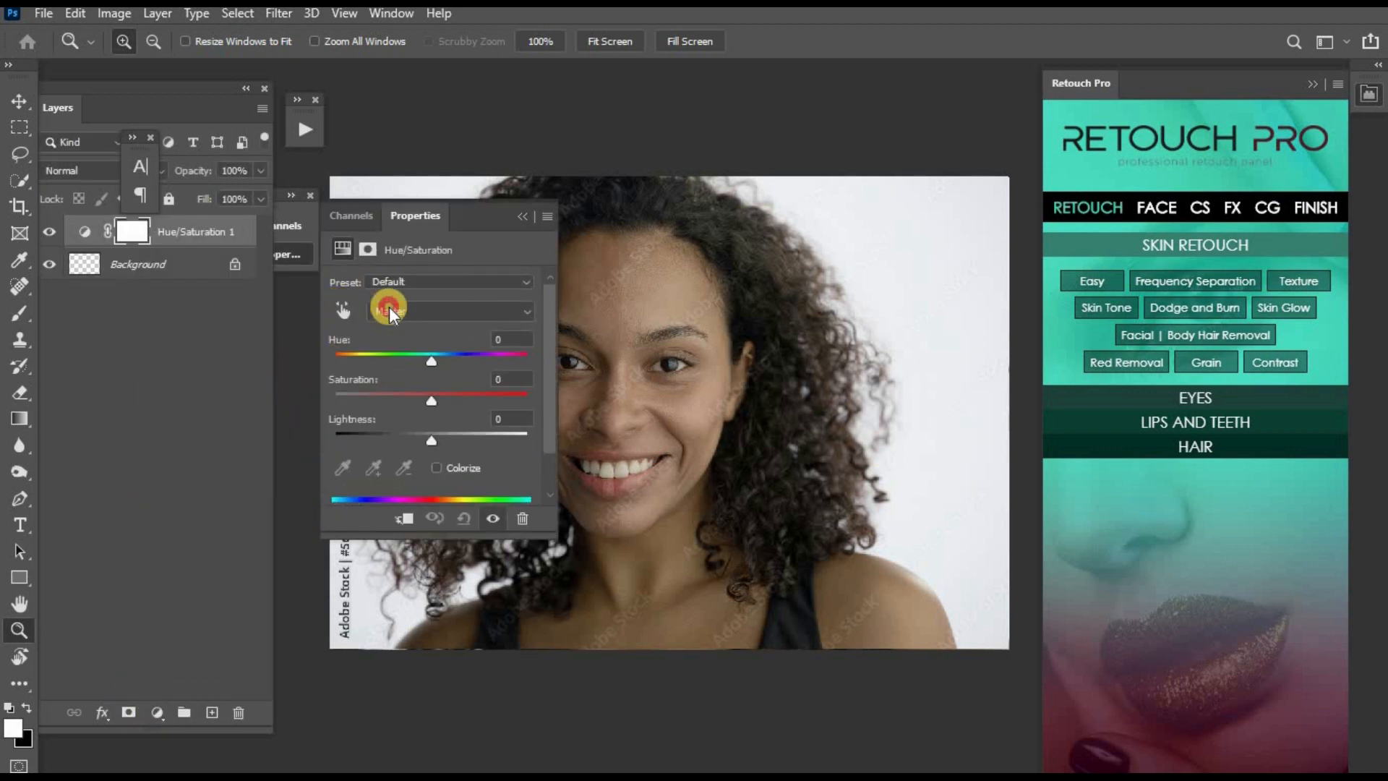
pyautogui.click(343, 310)
pyautogui.click(680, 367)
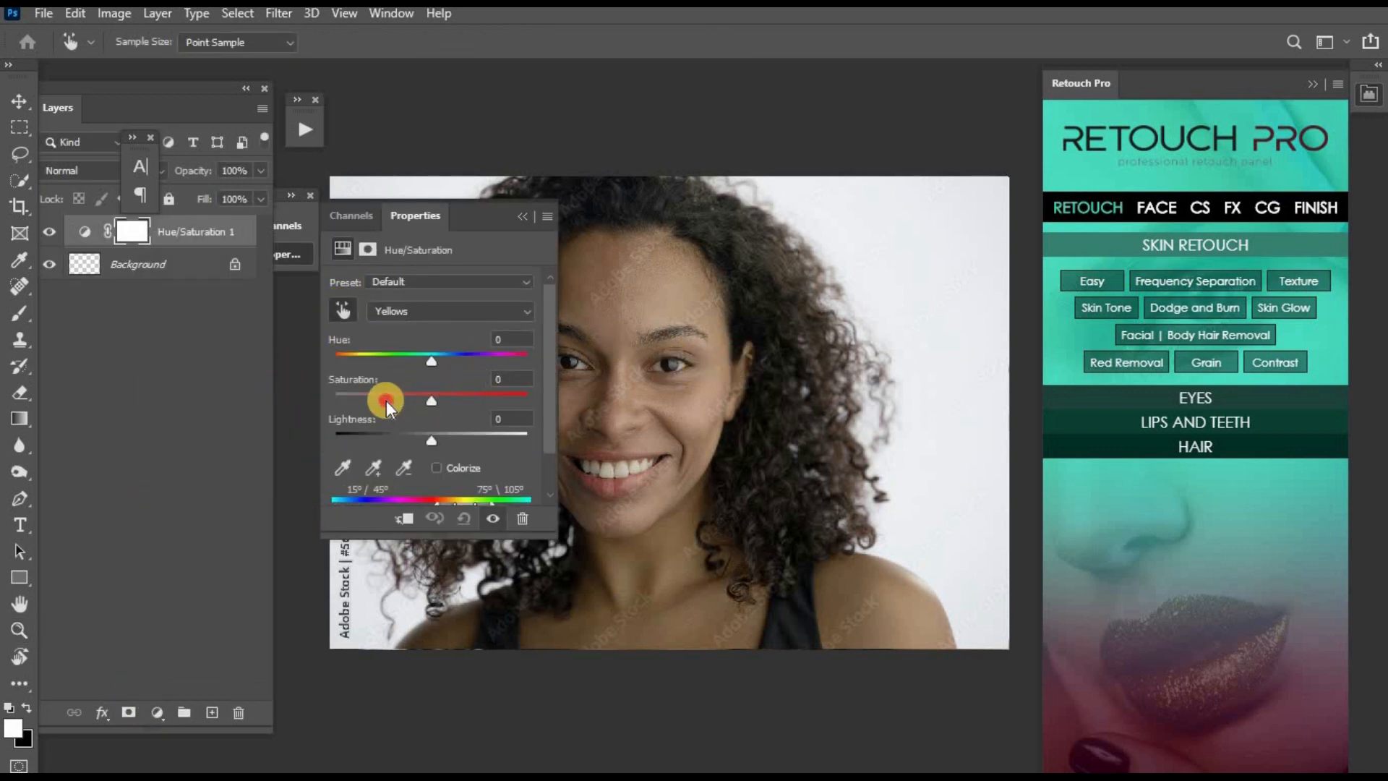
pyautogui.moveTo(386, 406); pyautogui.dragTo(345, 397)
pyautogui.click(516, 219)
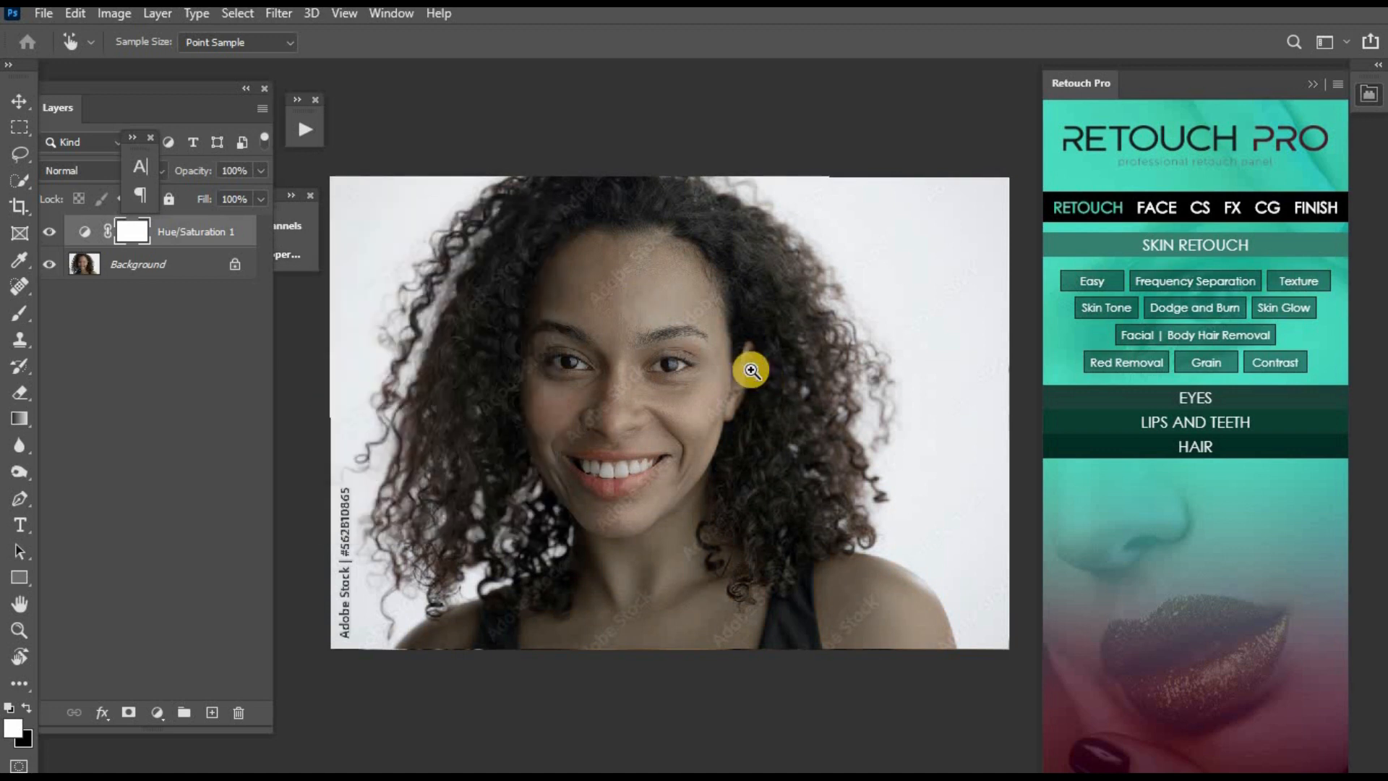
# - Invert the Hue/Saturation layer's mask to black to hide the desaturation
pyautogui.press('z')
pyautogui.click(778, 527)
pyautogui.moveTo(727, 617); pyautogui.dragTo(746, 650)
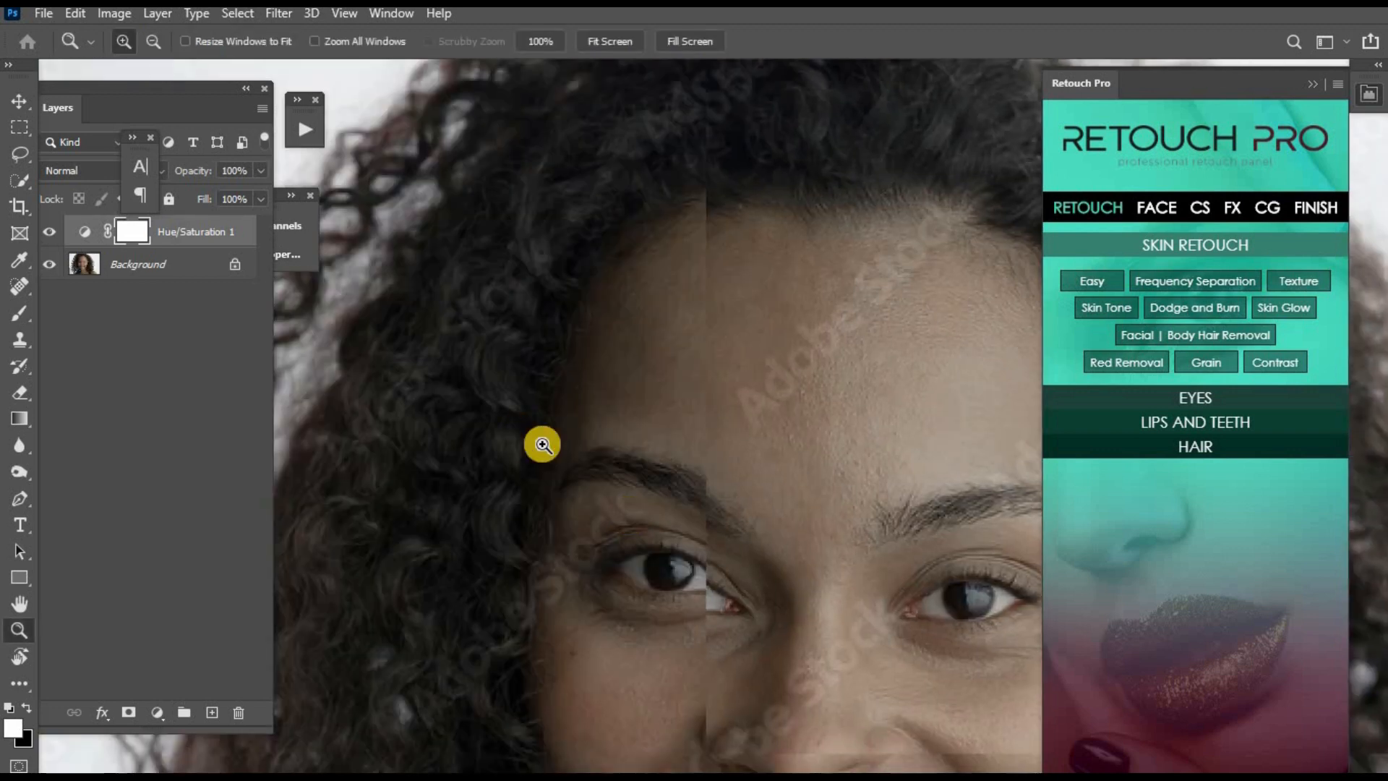
pyautogui.moveTo(557, 369); pyautogui.dragTo(746, 677)
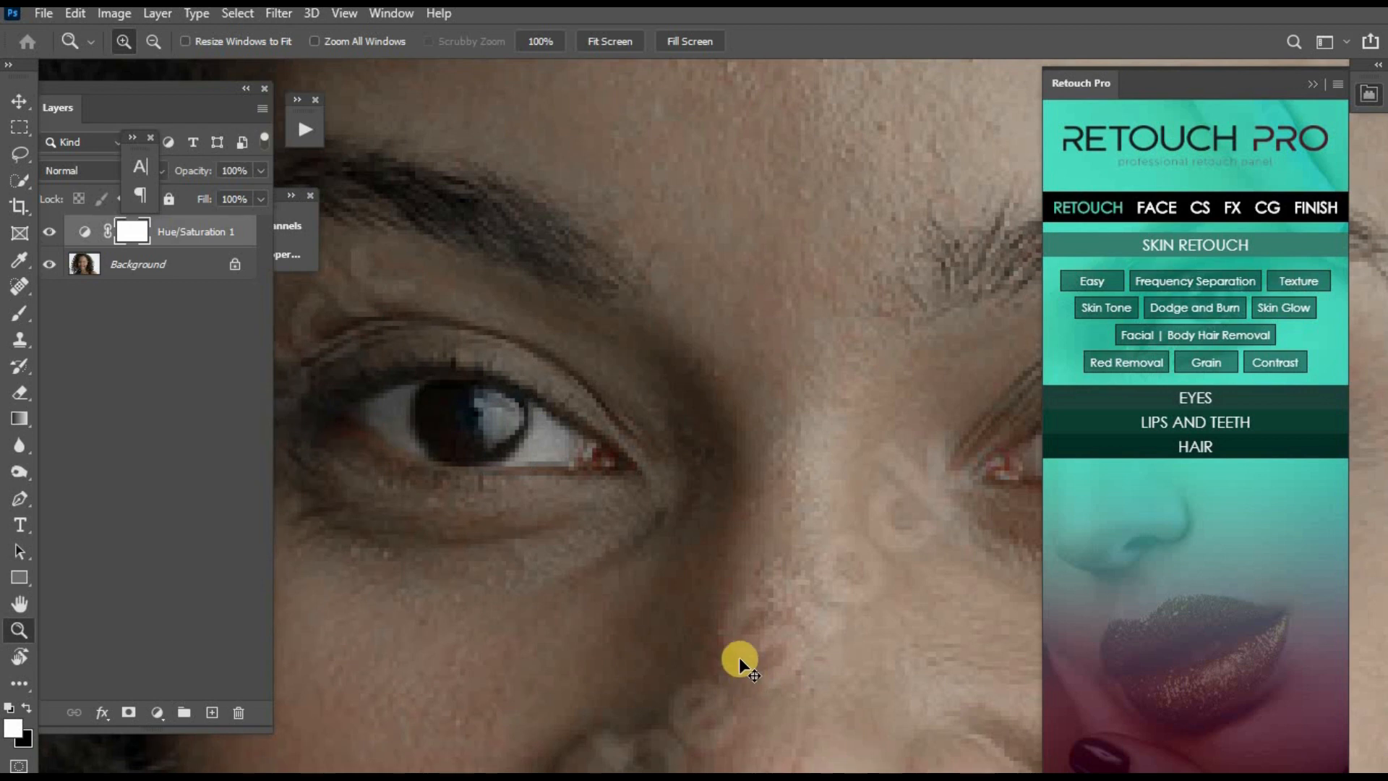
pyautogui.hotkey('ctrl', 'i')
# - Paint white with a small brush on the Hue/Saturation mask over the whites of both eyes
pyautogui.press('b')
pyautogui.scroll(1, 528, 483)
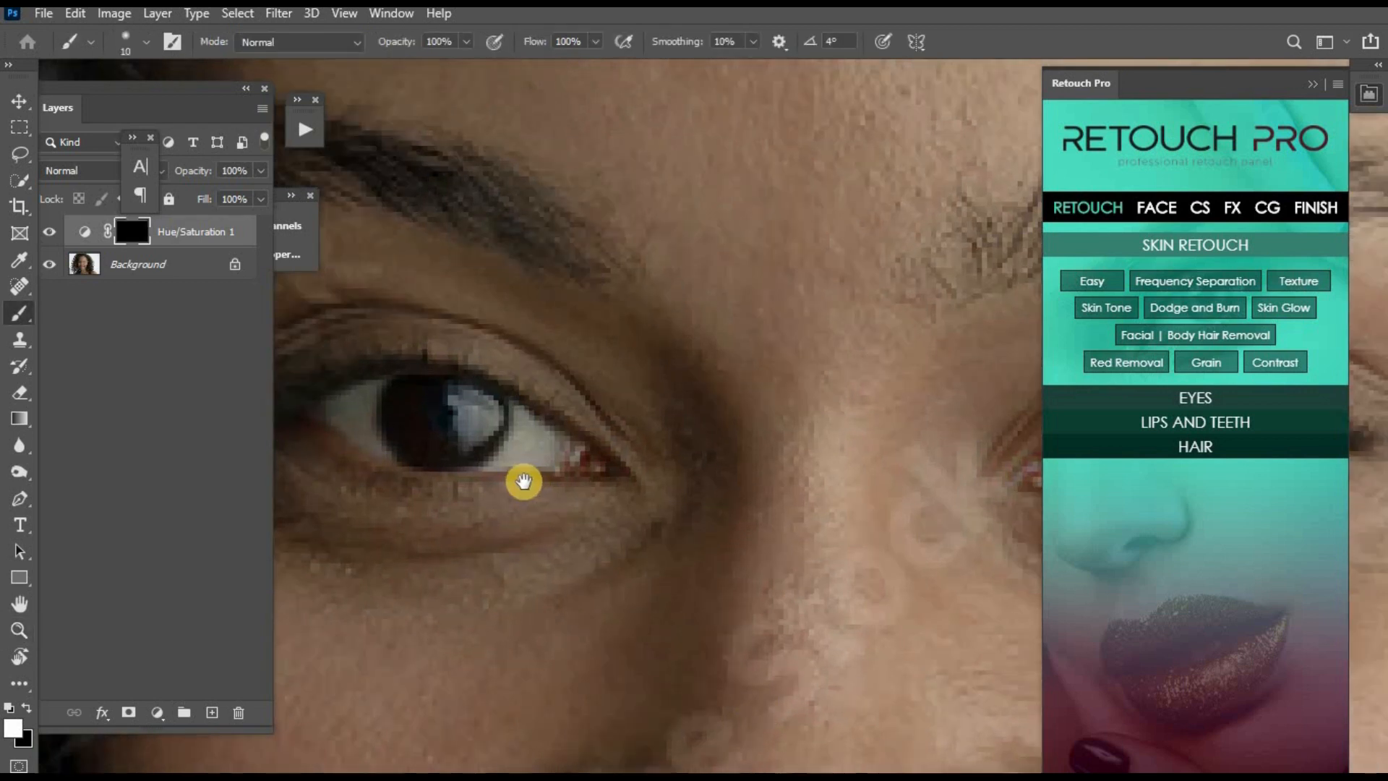
pyautogui.moveTo(558, 488); pyautogui.dragTo(622, 517)
pyautogui.press('[')
pyautogui.press('[')
pyautogui.press('[')
pyautogui.moveTo(605, 458)
pyautogui.mouseDown()
pyautogui.moveTo(610, 474)
pyautogui.moveTo(648, 479)
pyautogui.moveTo(578, 481)
pyautogui.mouseUp()
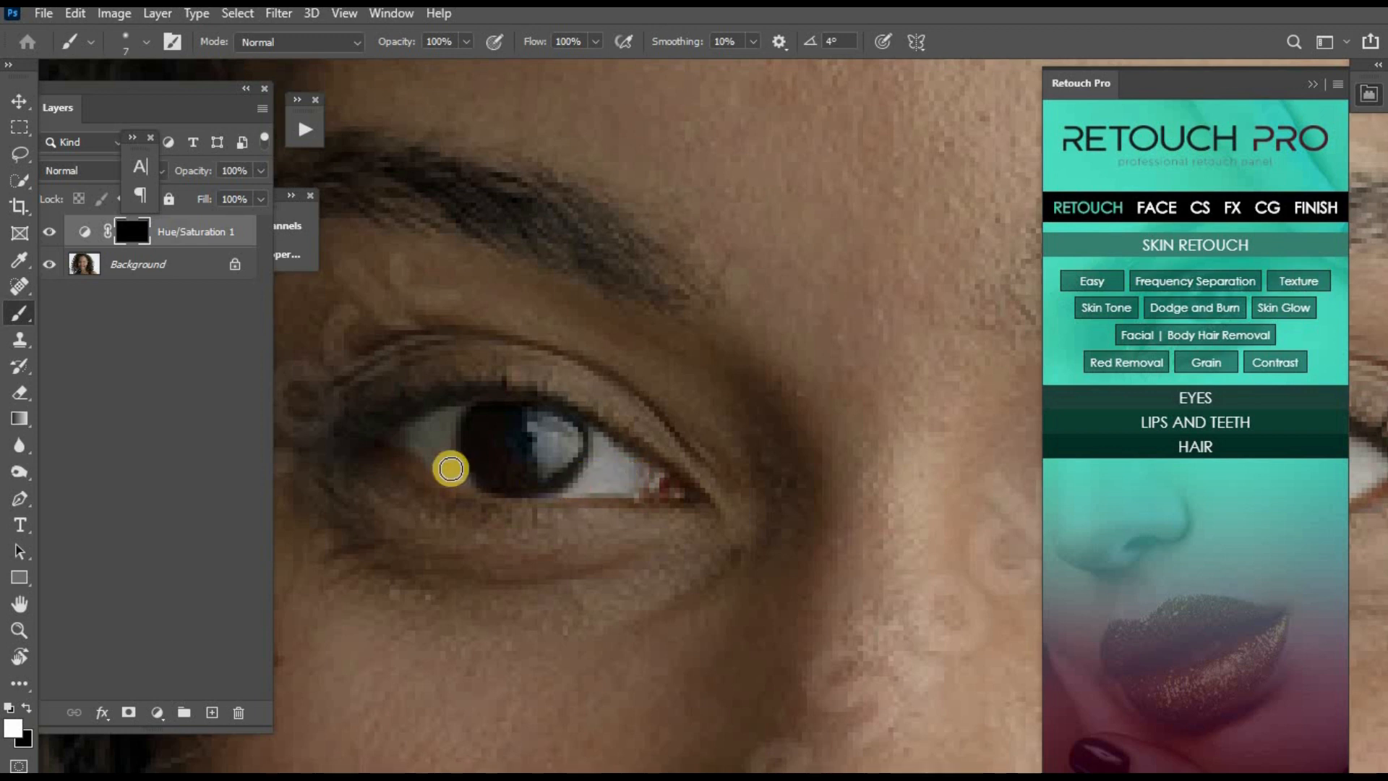
pyautogui.moveTo(453, 469)
pyautogui.mouseDown()
pyautogui.moveTo(446, 421)
pyautogui.moveTo(432, 425)
pyautogui.mouseUp()
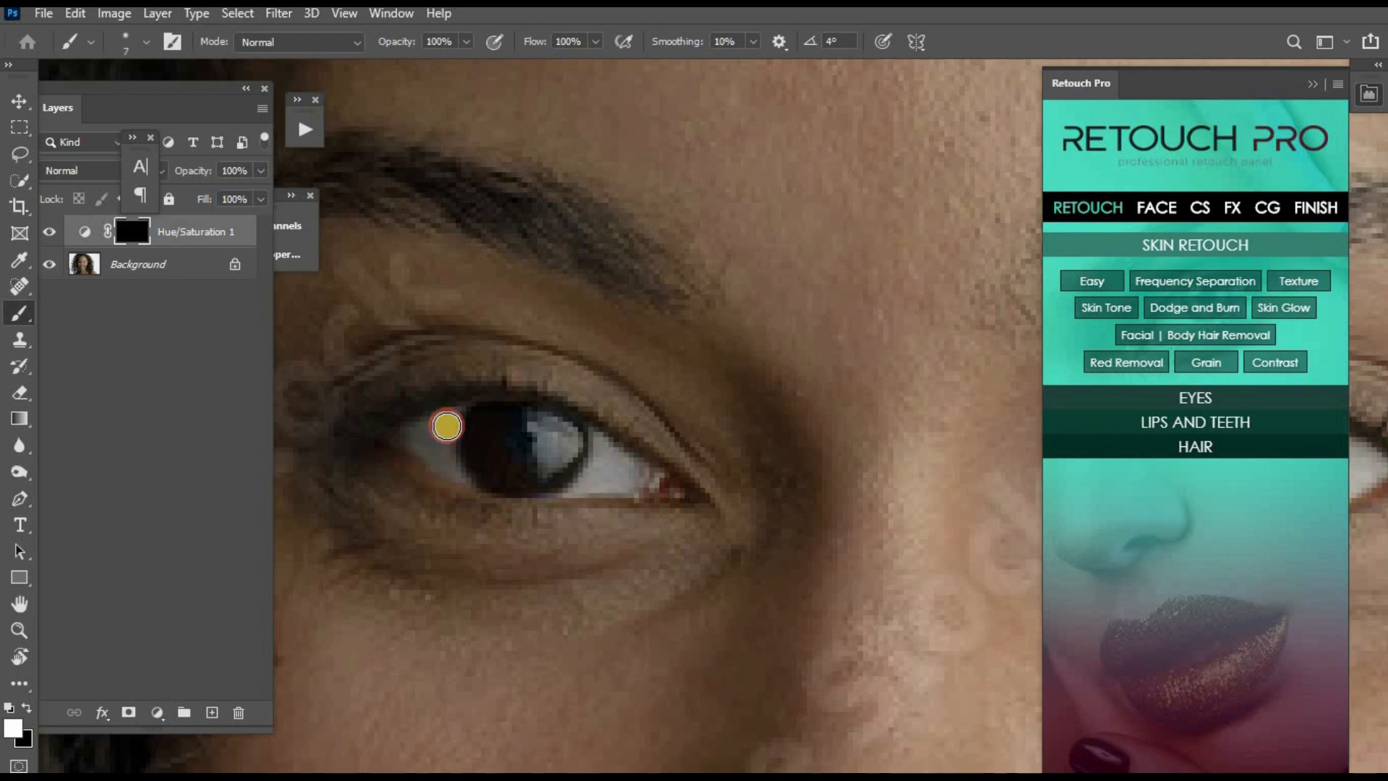
pyautogui.moveTo(692, 496); pyautogui.dragTo(339, 506)
pyautogui.press(']')
pyautogui.moveTo(827, 482); pyautogui.dragTo(847, 503)
pyautogui.press(']')
pyautogui.moveTo(995, 471); pyautogui.dragTo(963, 484)
# - Paint white on the Hue/Saturation mask over the teeth to remove their yellow tint
pyautogui.hotkey('ctrl', '-')
pyautogui.hotkey('ctrl', '-')
pyautogui.moveTo(696, 408); pyautogui.dragTo(825, 125)
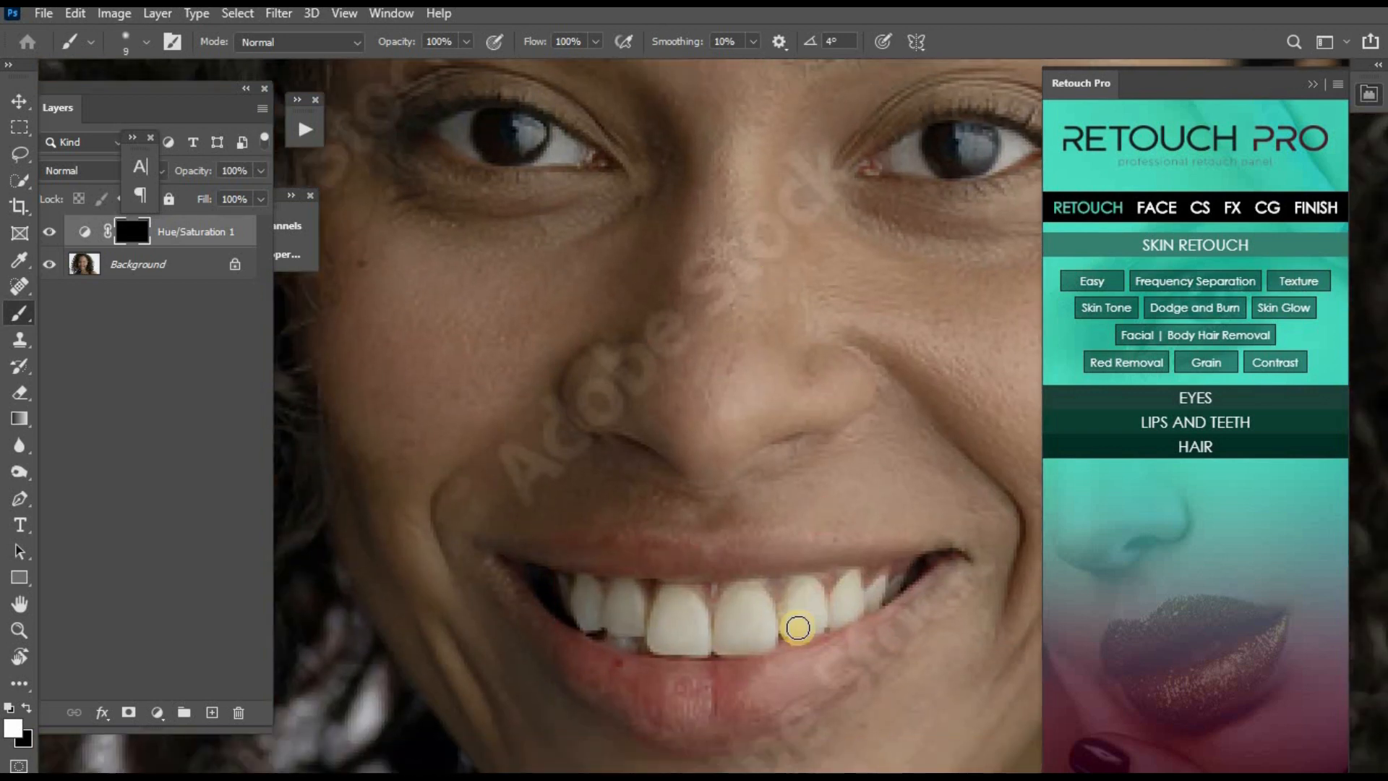
pyautogui.press(']')
pyautogui.press(']')
pyautogui.press(']')
pyautogui.moveTo(837, 602)
pyautogui.mouseDown()
pyautogui.moveTo(647, 618)
pyautogui.moveTo(669, 616)
pyautogui.moveTo(564, 589)
pyautogui.moveTo(633, 619)
pyautogui.moveTo(574, 599)
pyautogui.moveTo(589, 588)
pyautogui.moveTo(701, 613)
pyautogui.moveTo(843, 588)
pyautogui.mouseUp()
pyautogui.press('[')
pyautogui.press('[')
pyautogui.press(']')
# - Merge the Hue/Saturation adjustment layer down into the Background layer
pyautogui.hotkey('ctrl', '0')
pyautogui.press('[')
pyautogui.press('[')
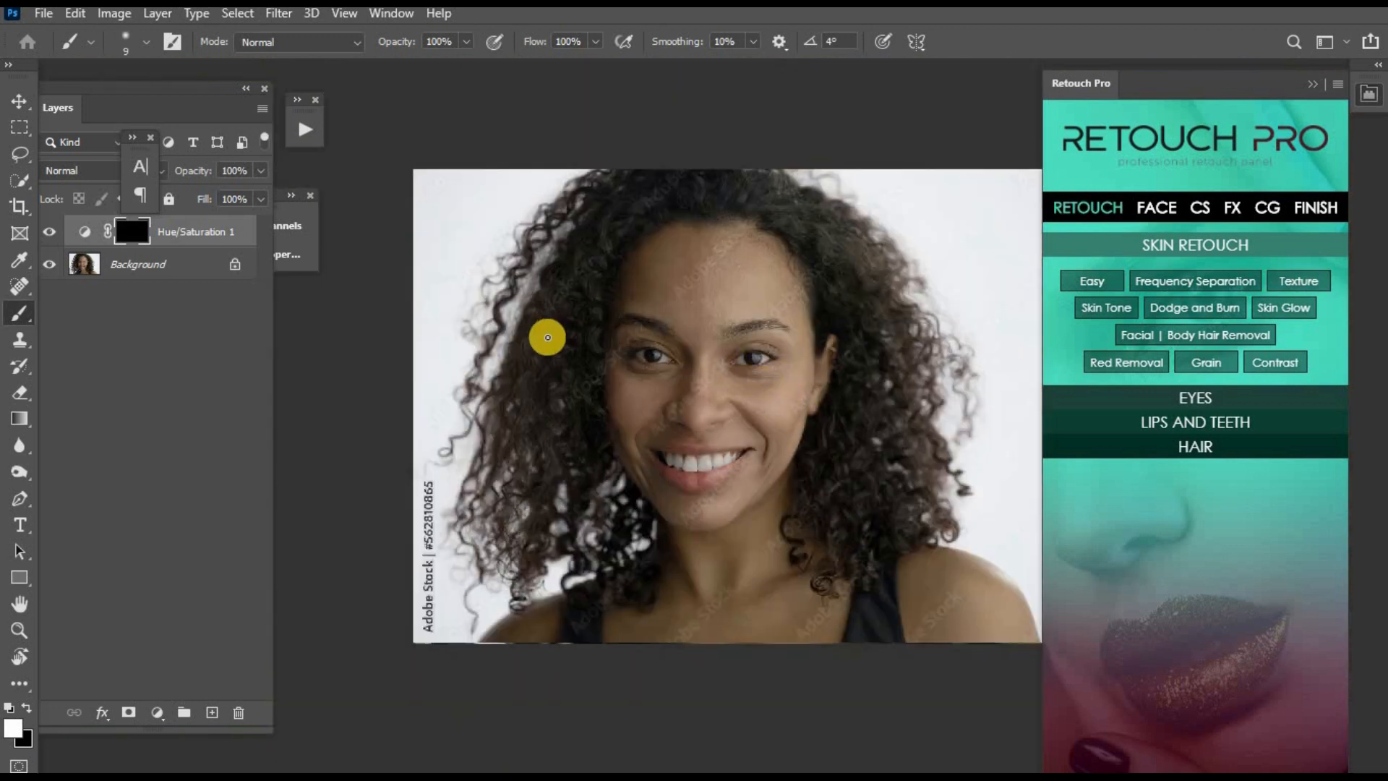
pyautogui.hotkey('ctrl', 'e')
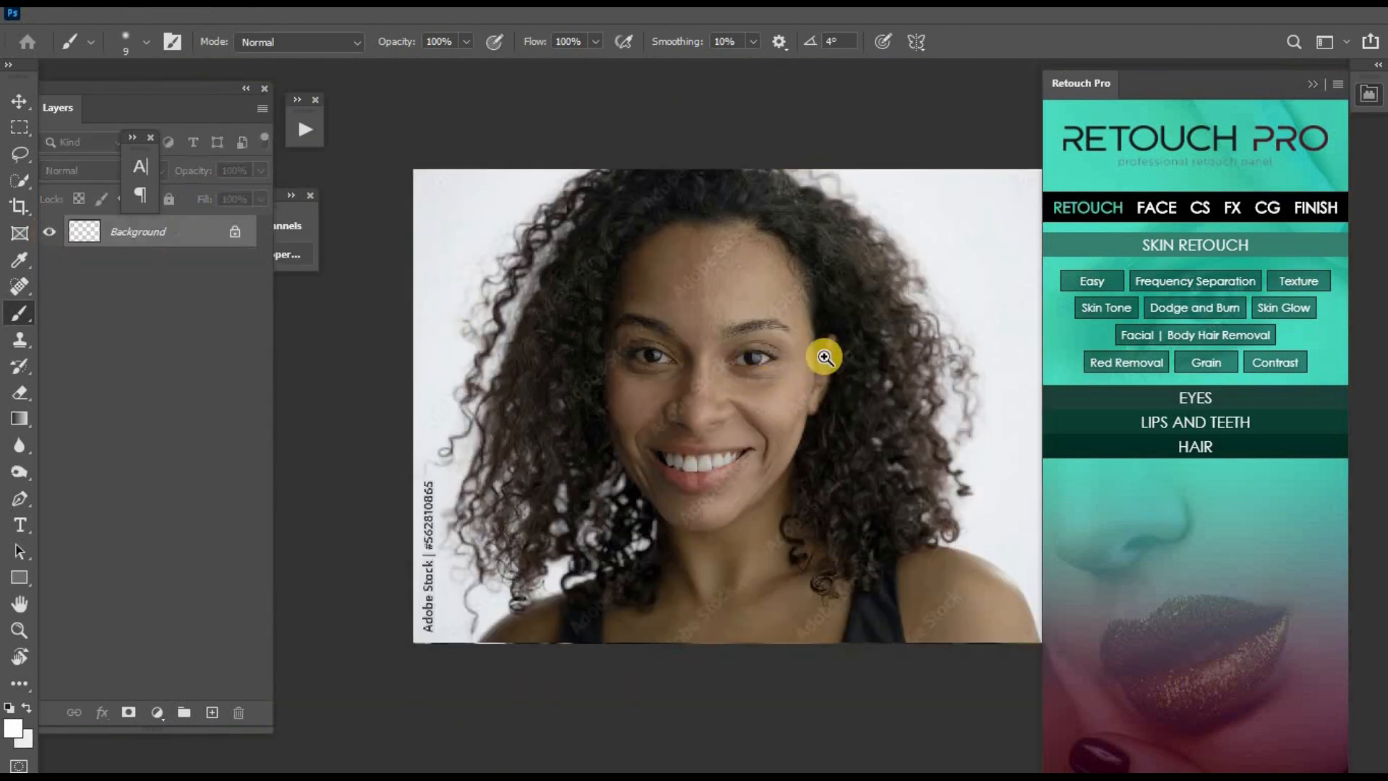
# - Add a Selective Color adjustment layer above the Background
pyautogui.press('z')
pyautogui.moveTo(675, 258); pyautogui.dragTo(884, 558)
pyautogui.keyDown('alt'); pyautogui.click(815, 474); pyautogui.keyUp('alt')
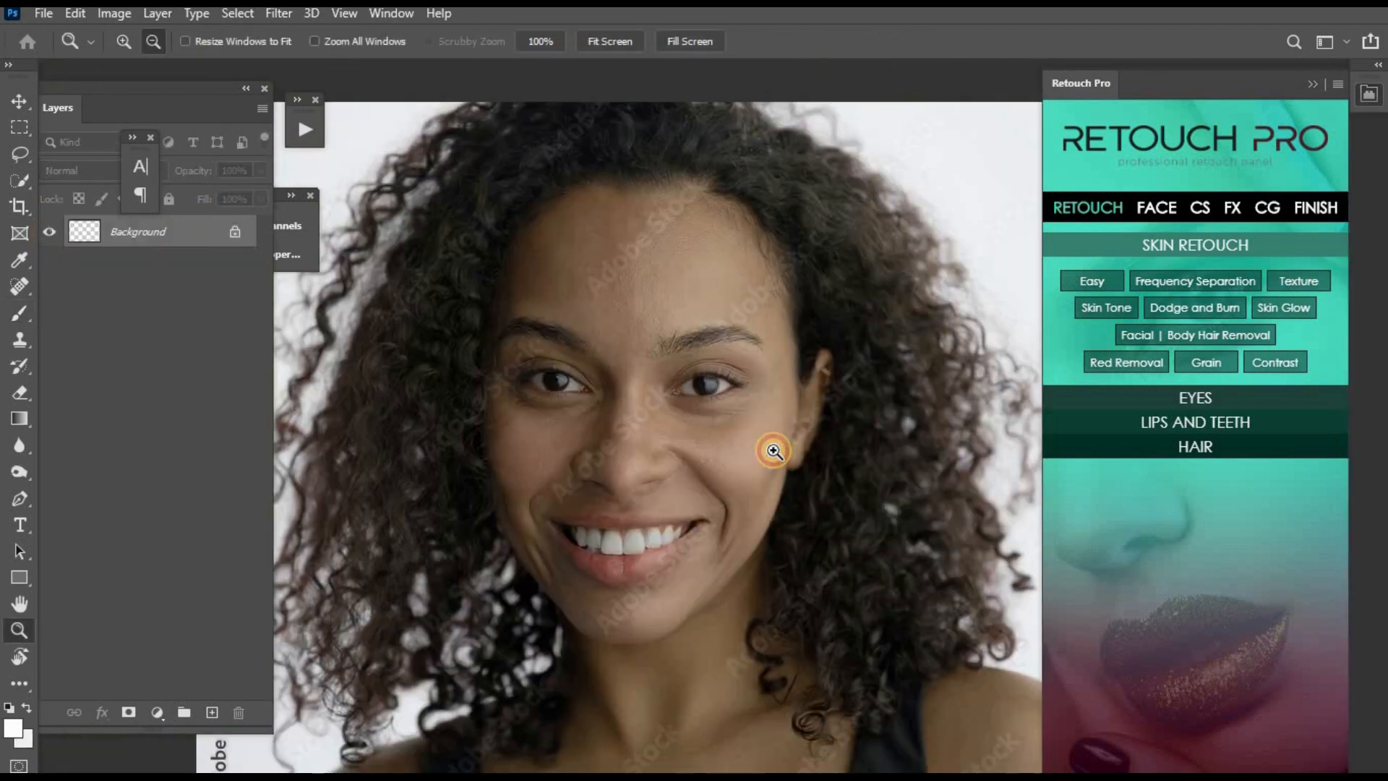
pyautogui.keyDown('alt'); pyautogui.click(773, 451); pyautogui.keyUp('alt')
pyautogui.press('b')
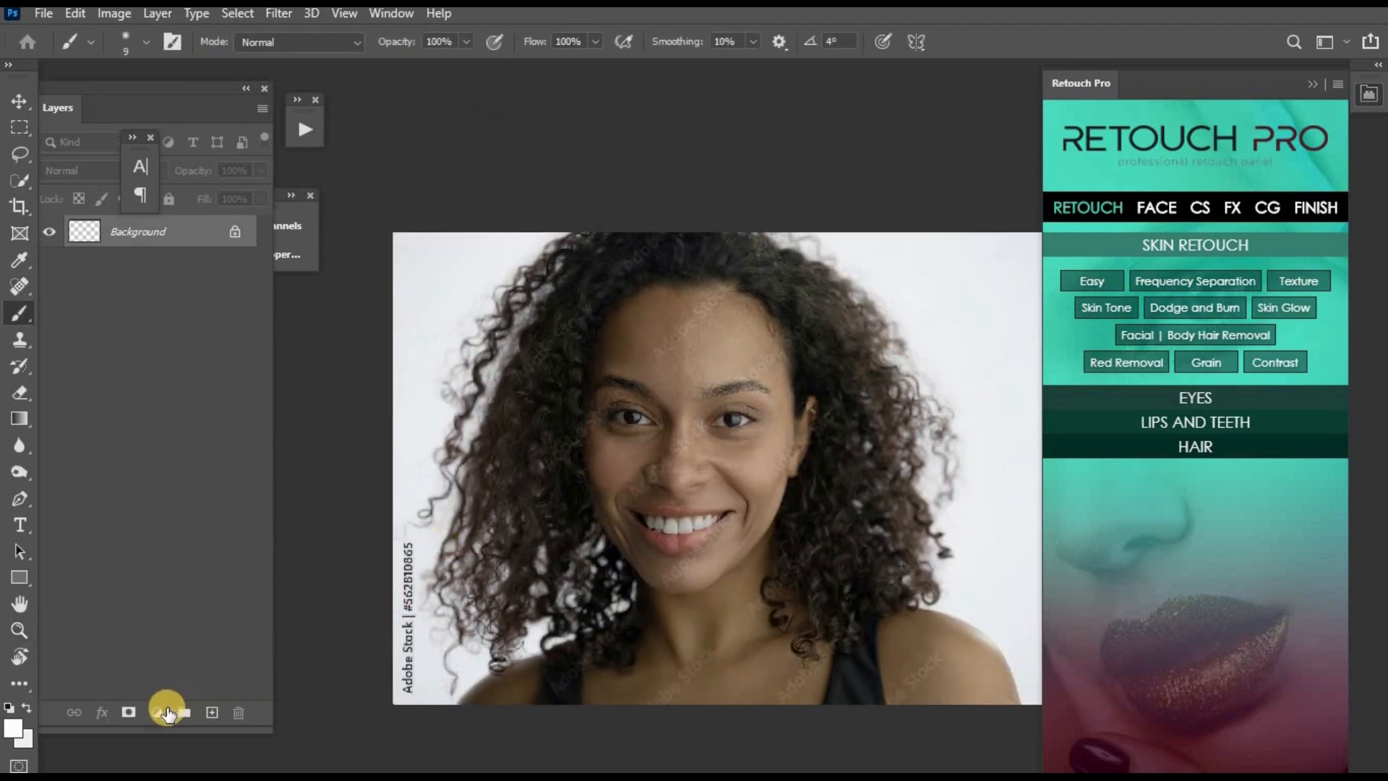
pyautogui.click(160, 713)
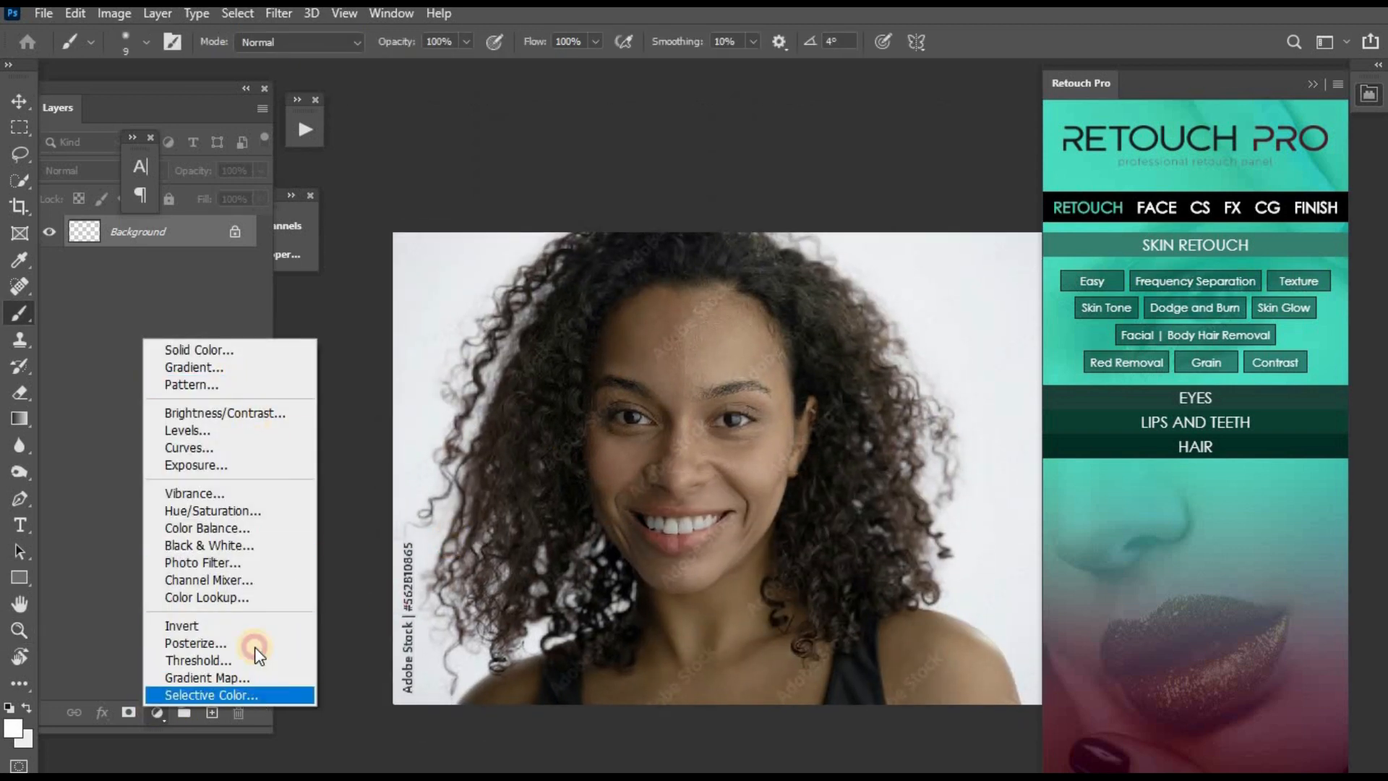
pyautogui.click(255, 693)
# - Set the Selective Color Reds to Cyan -14%, Magenta +11%, Yellow -9% and Black +9%
pyautogui.click(414, 306)
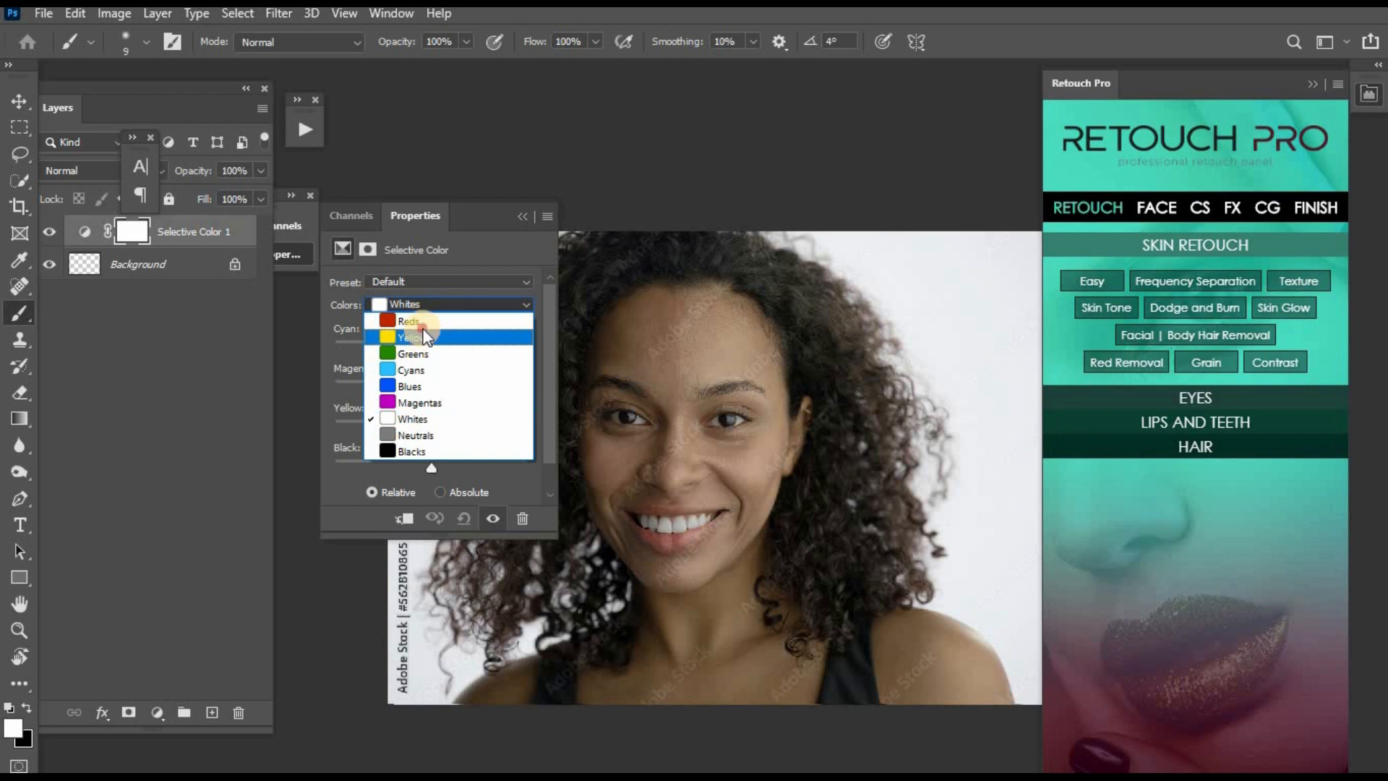
pyautogui.click(422, 327)
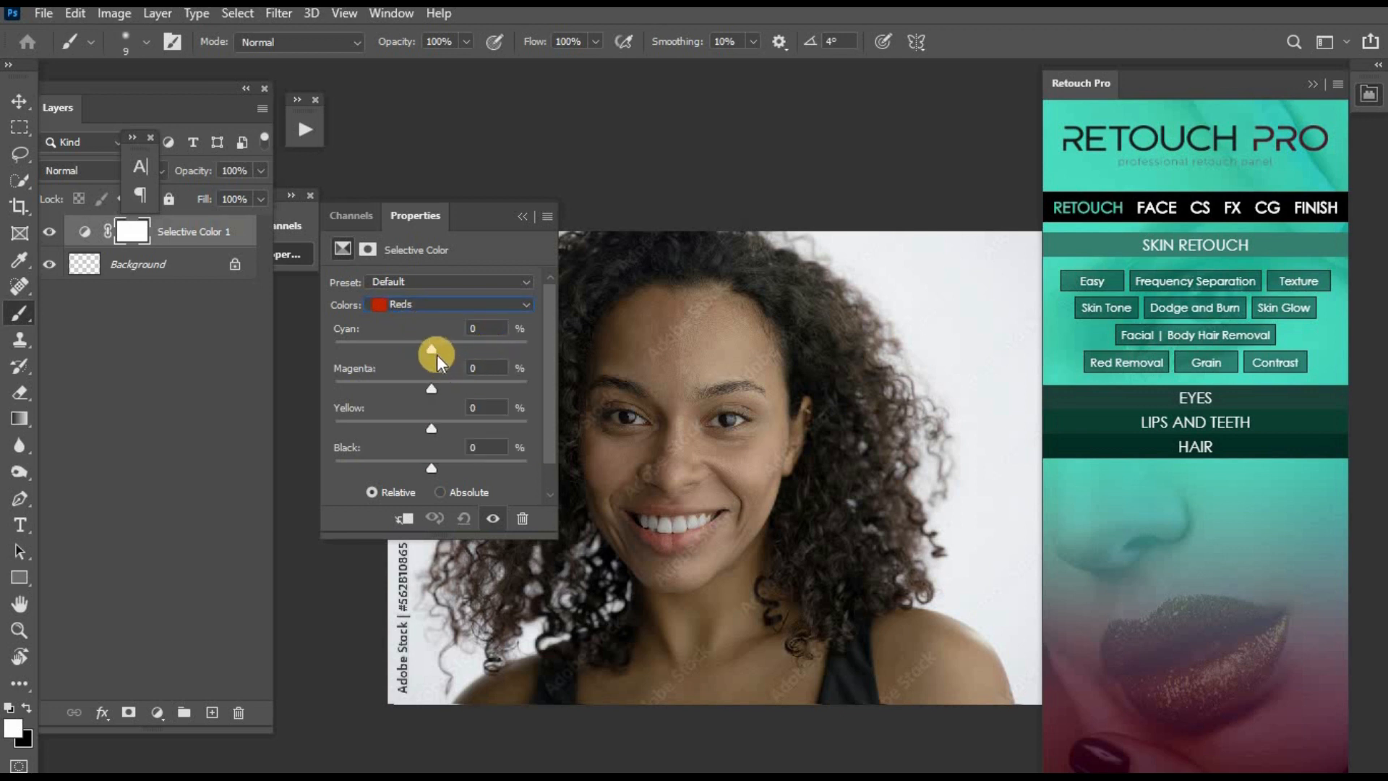
pyautogui.moveTo(434, 351)
pyautogui.mouseDown()
pyautogui.moveTo(461, 350)
pyautogui.moveTo(420, 351)
pyautogui.mouseUp()
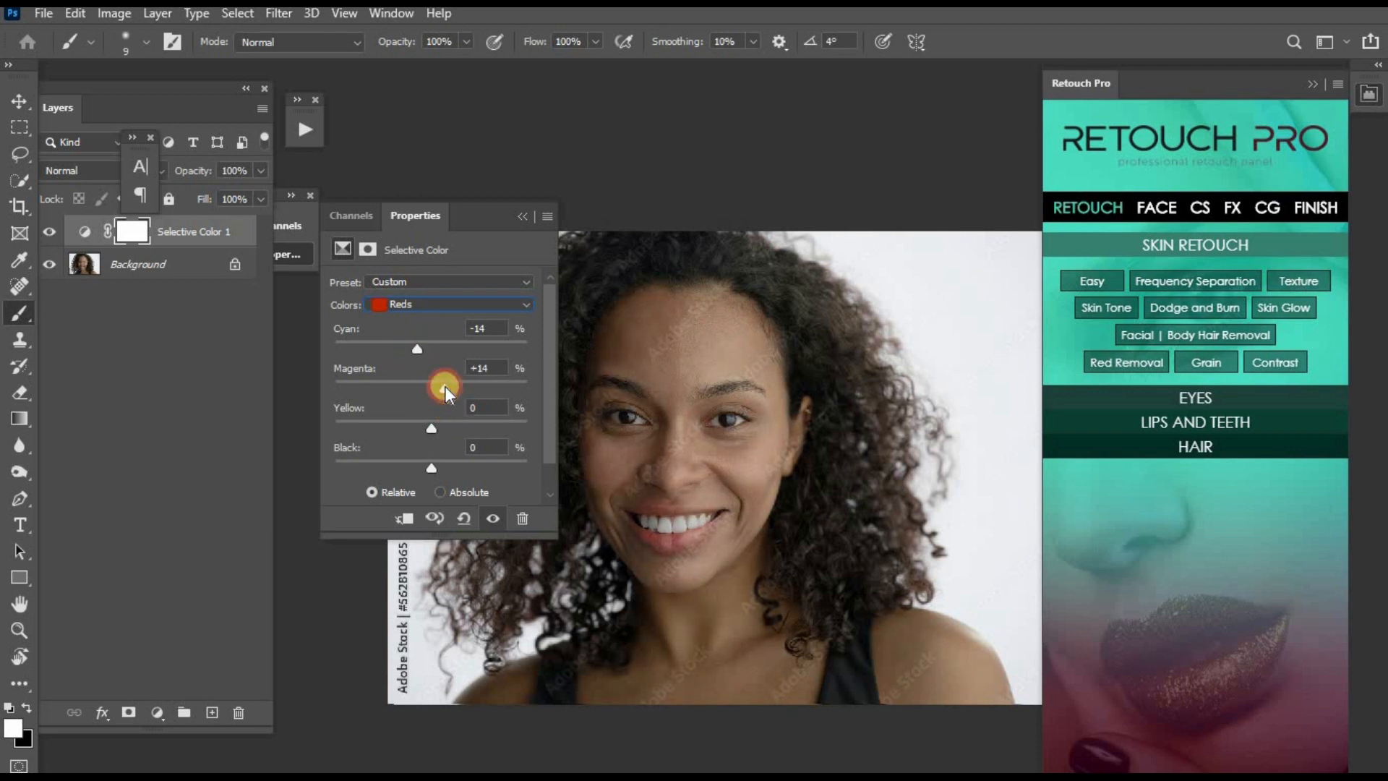
pyautogui.moveTo(441, 388); pyautogui.dragTo(423, 431)
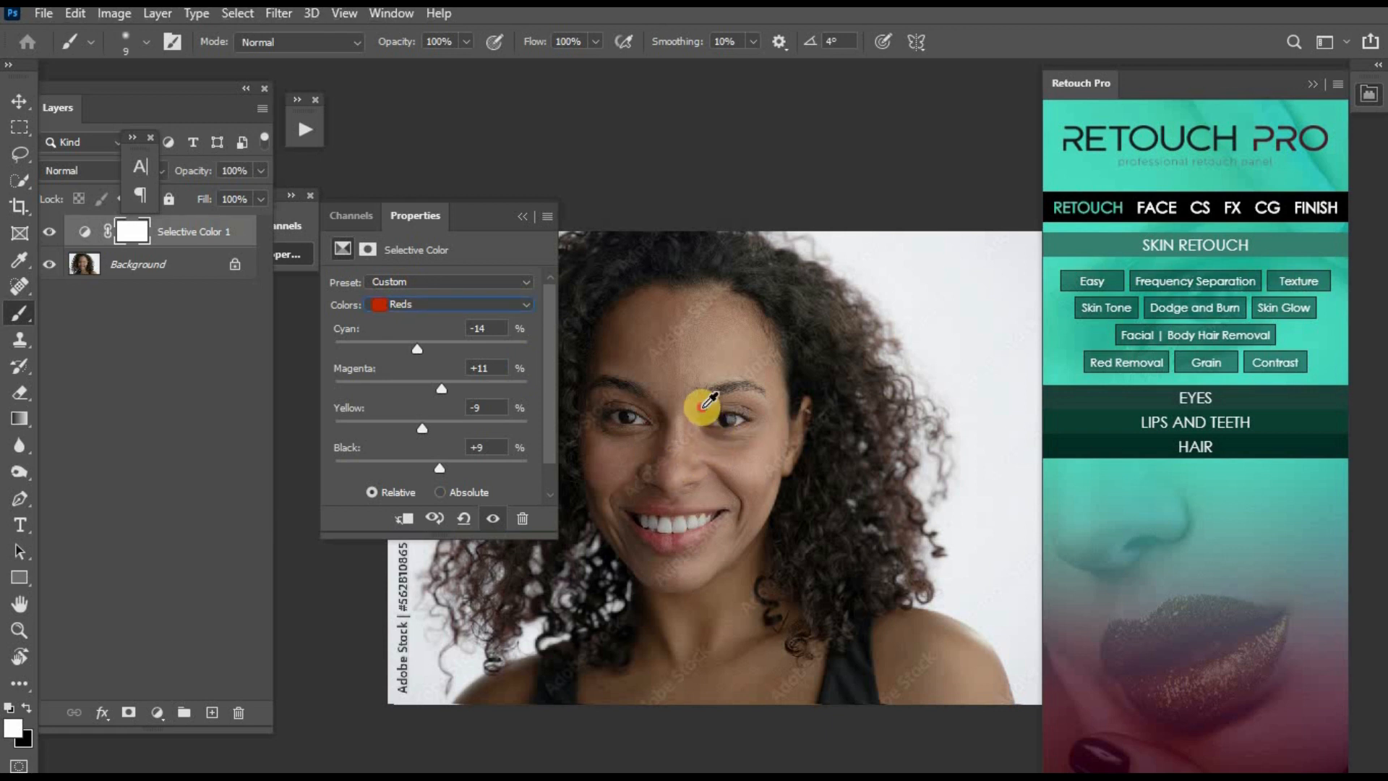
pyautogui.moveTo(765, 487); pyautogui.dragTo(739, 396)
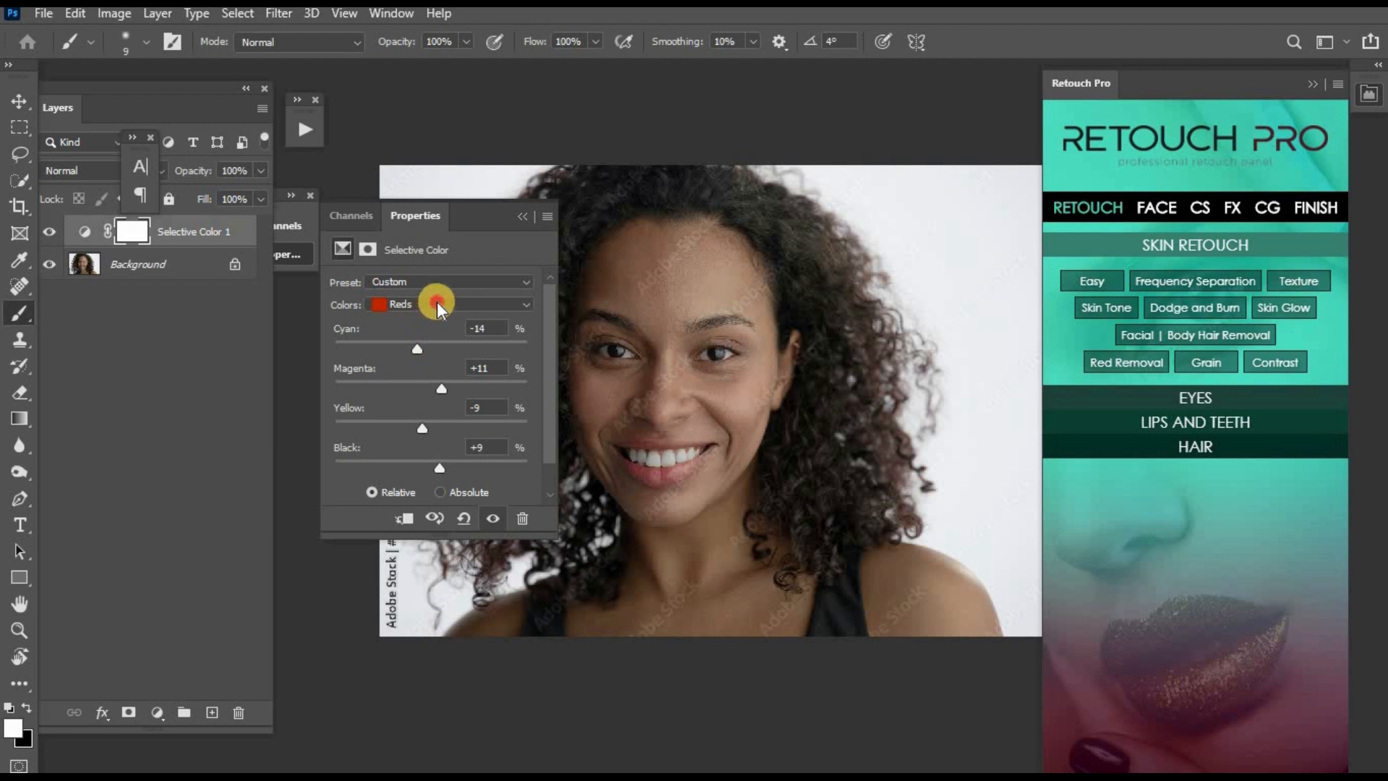
# - Set the Selective Color Yellows to Cyan -9% and Magenta -4%
pyautogui.click(437, 303)
pyautogui.click(430, 331)
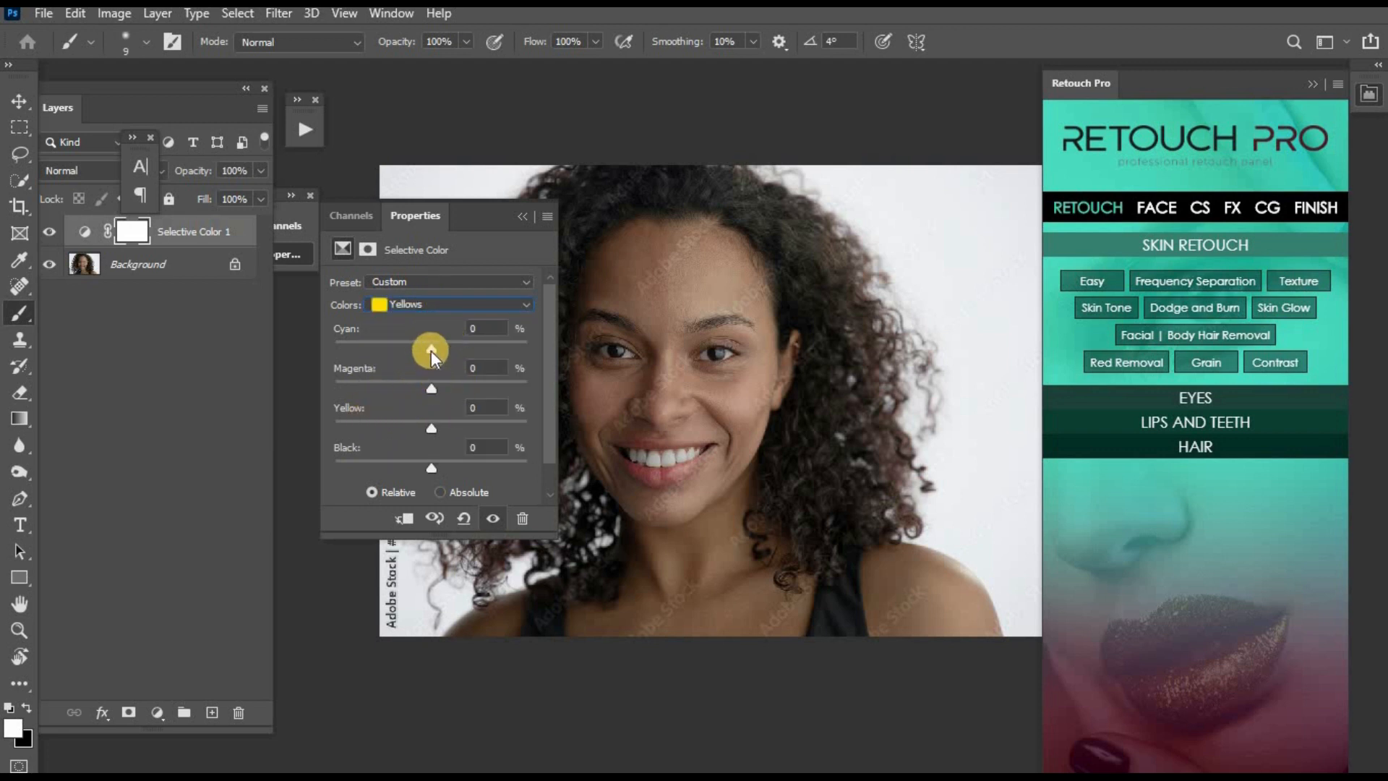
pyautogui.moveTo(431, 352); pyautogui.dragTo(497, 350)
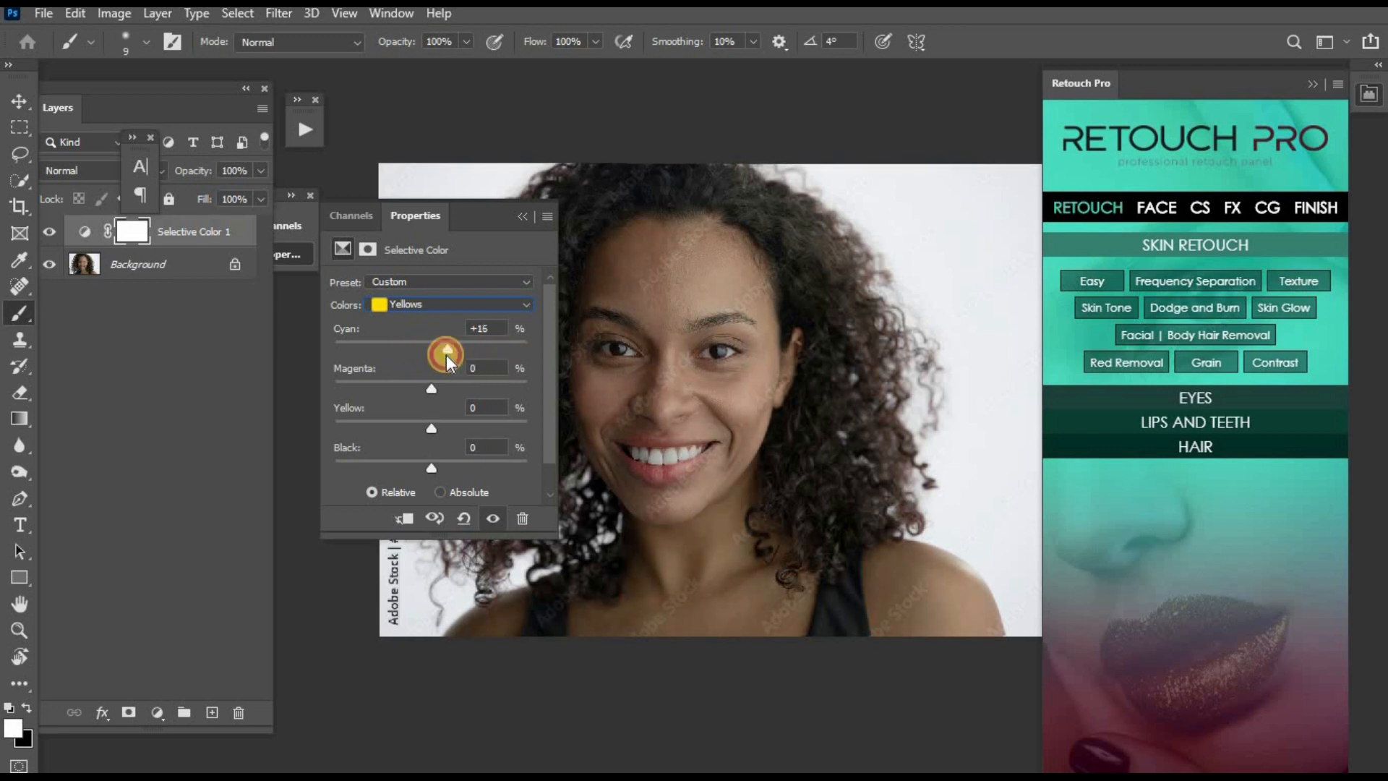
pyautogui.click(449, 355)
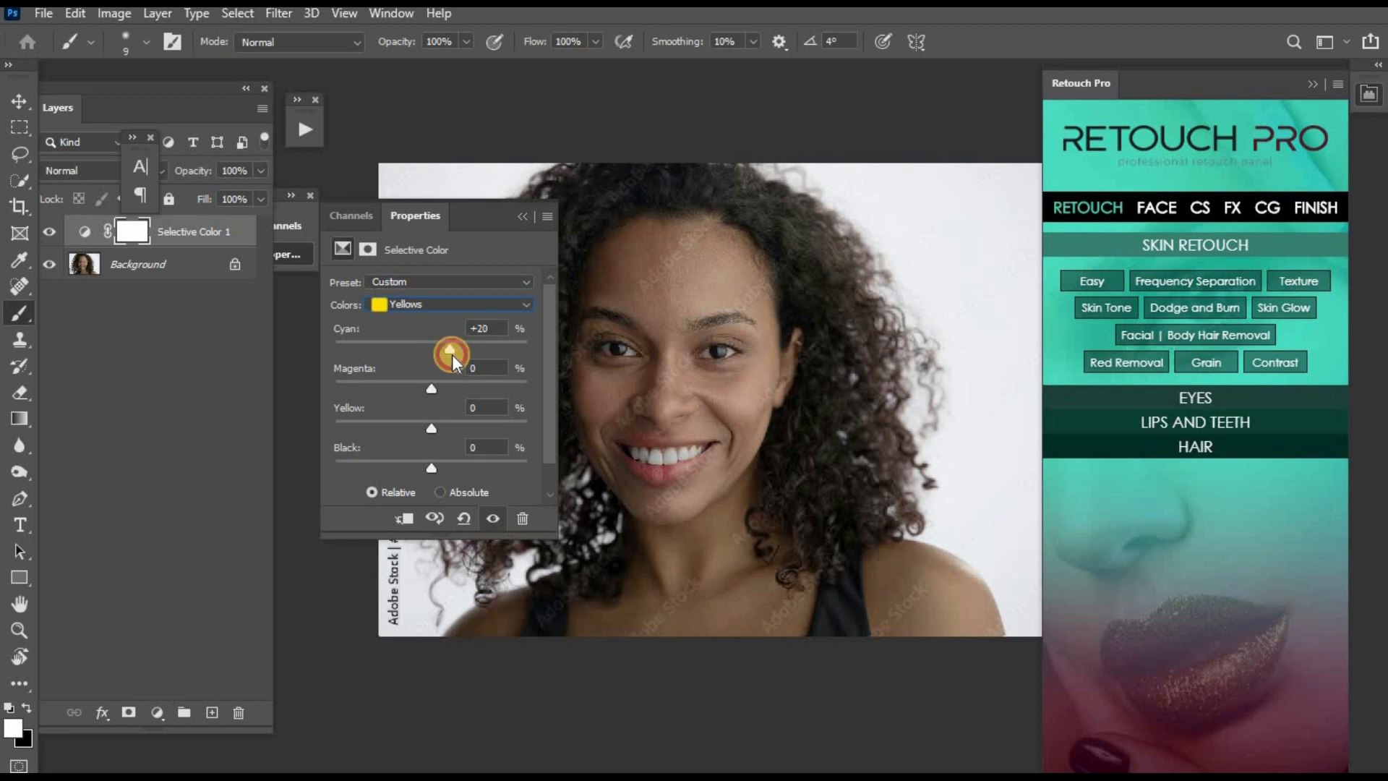
pyautogui.moveTo(451, 355); pyautogui.dragTo(422, 354)
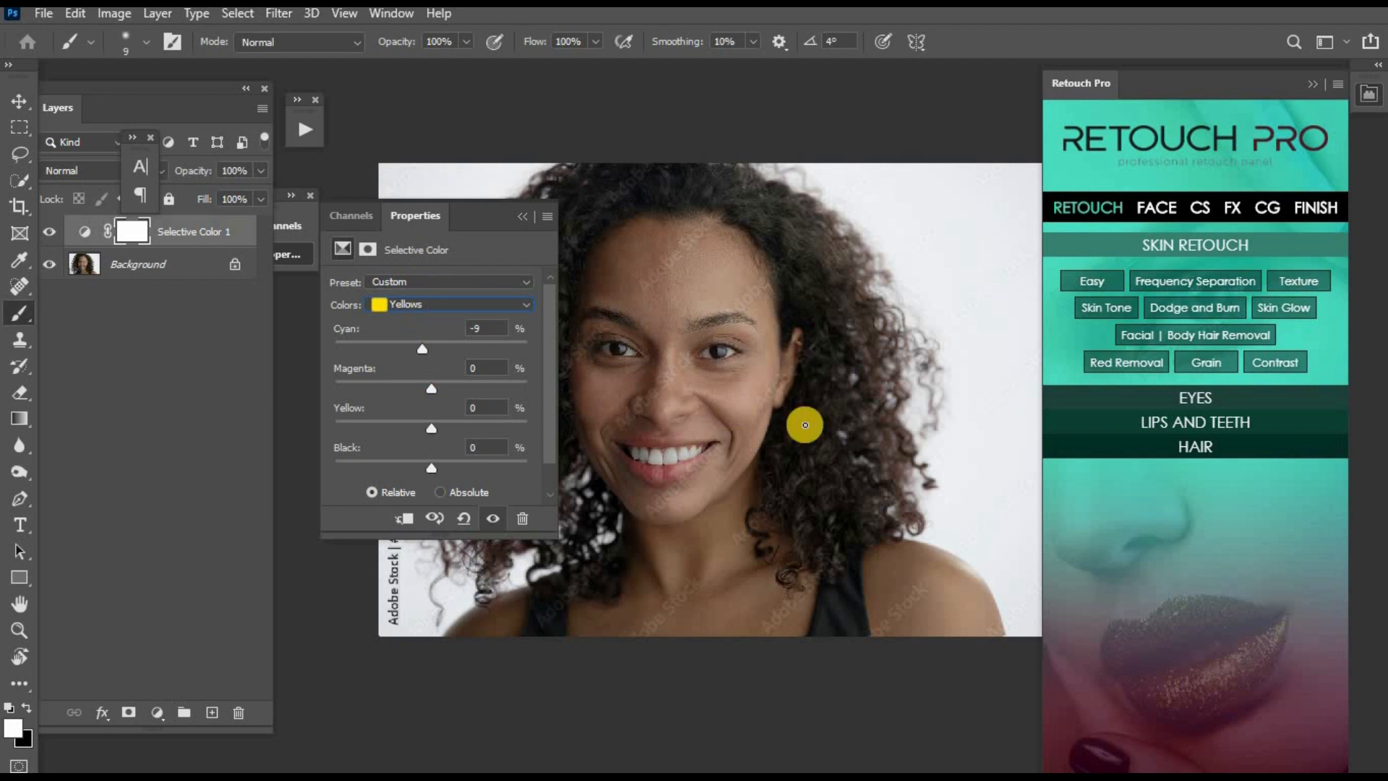
pyautogui.moveTo(759, 387); pyautogui.dragTo(758, 433)
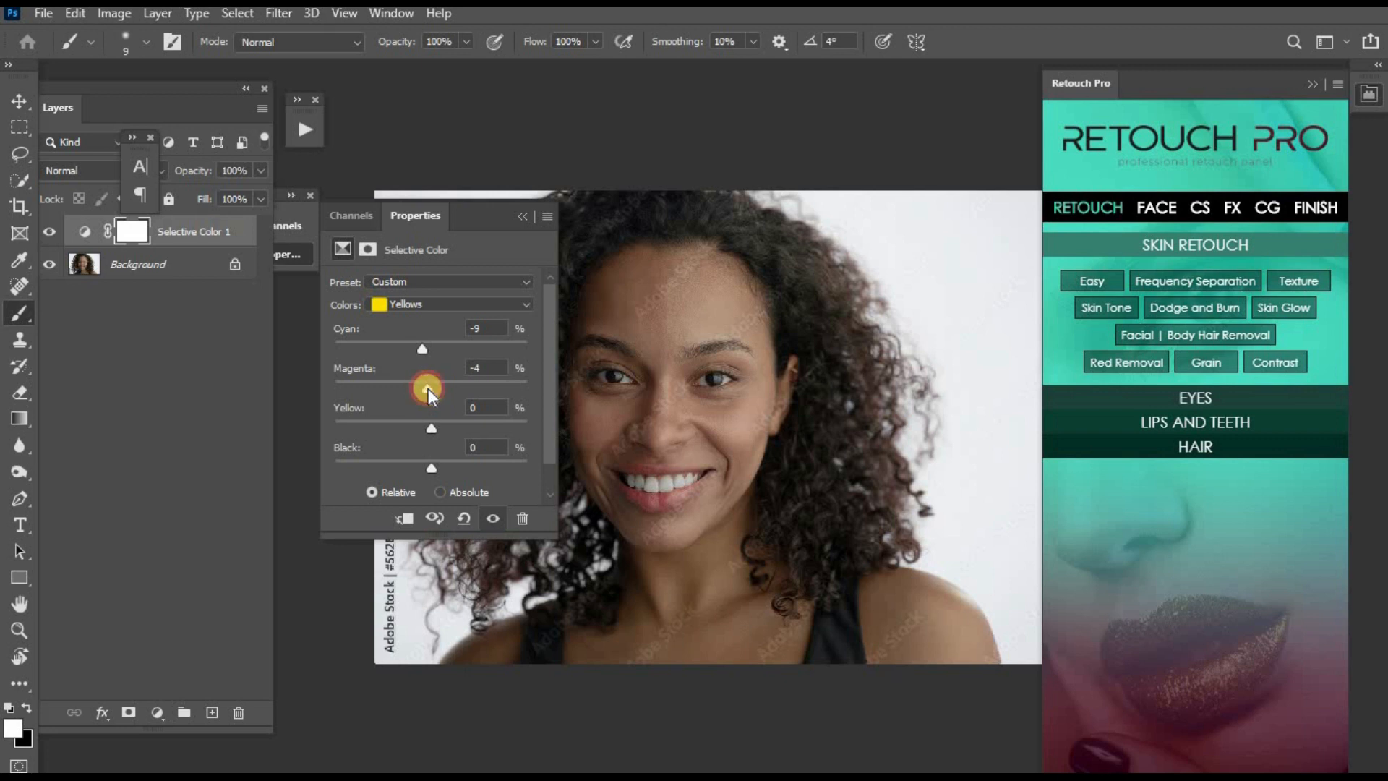
pyautogui.moveTo(679, 412); pyautogui.dragTo(618, 363)
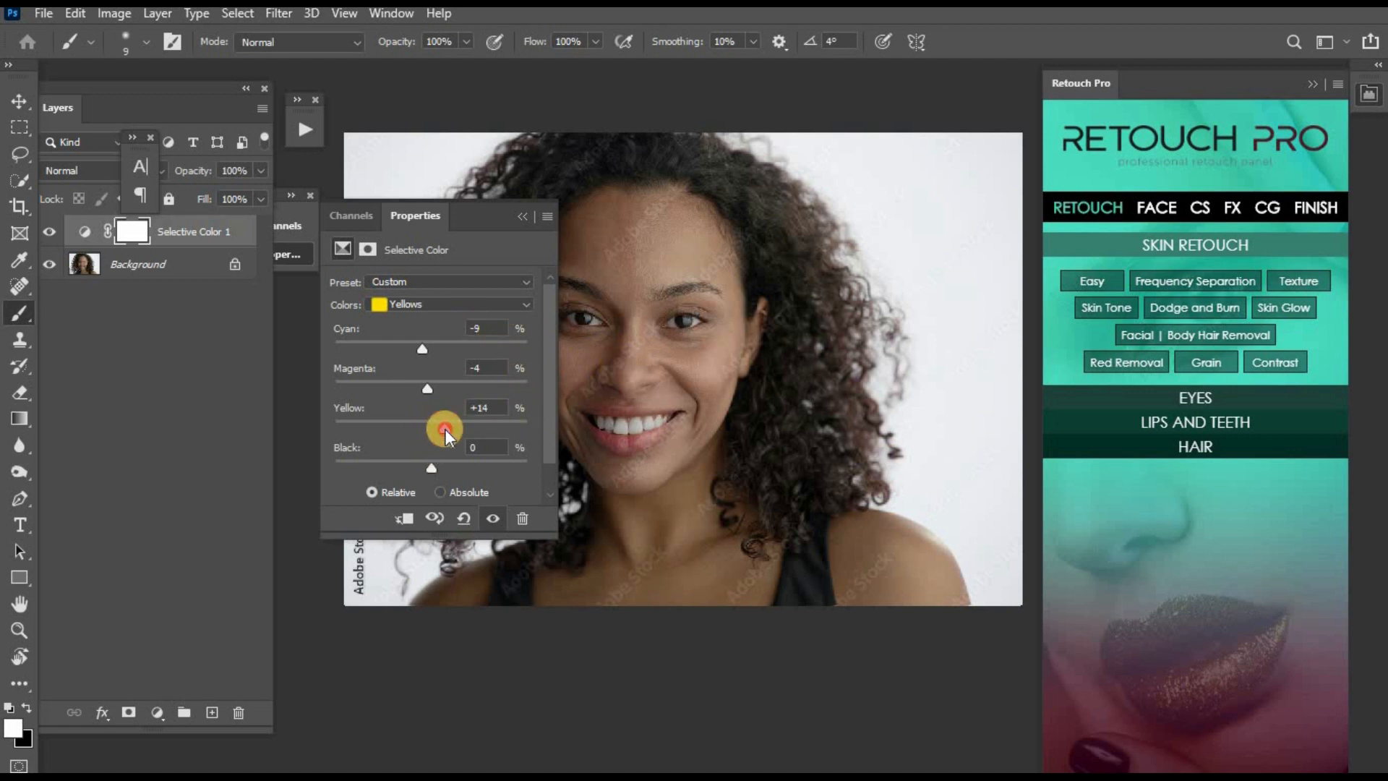
# - Set the Yellow amount of the Selective Color Yellows to -3% and slightly reduce their Black amount
pyautogui.moveTo(445, 428)
pyautogui.mouseDown()
pyautogui.moveTo(458, 428)
pyautogui.moveTo(426, 427)
pyautogui.mouseUp()
pyautogui.hotkey('ctrl', '-')
pyautogui.hotkey('ctrl', '+')
pyautogui.moveTo(717, 382); pyautogui.dragTo(807, 396)
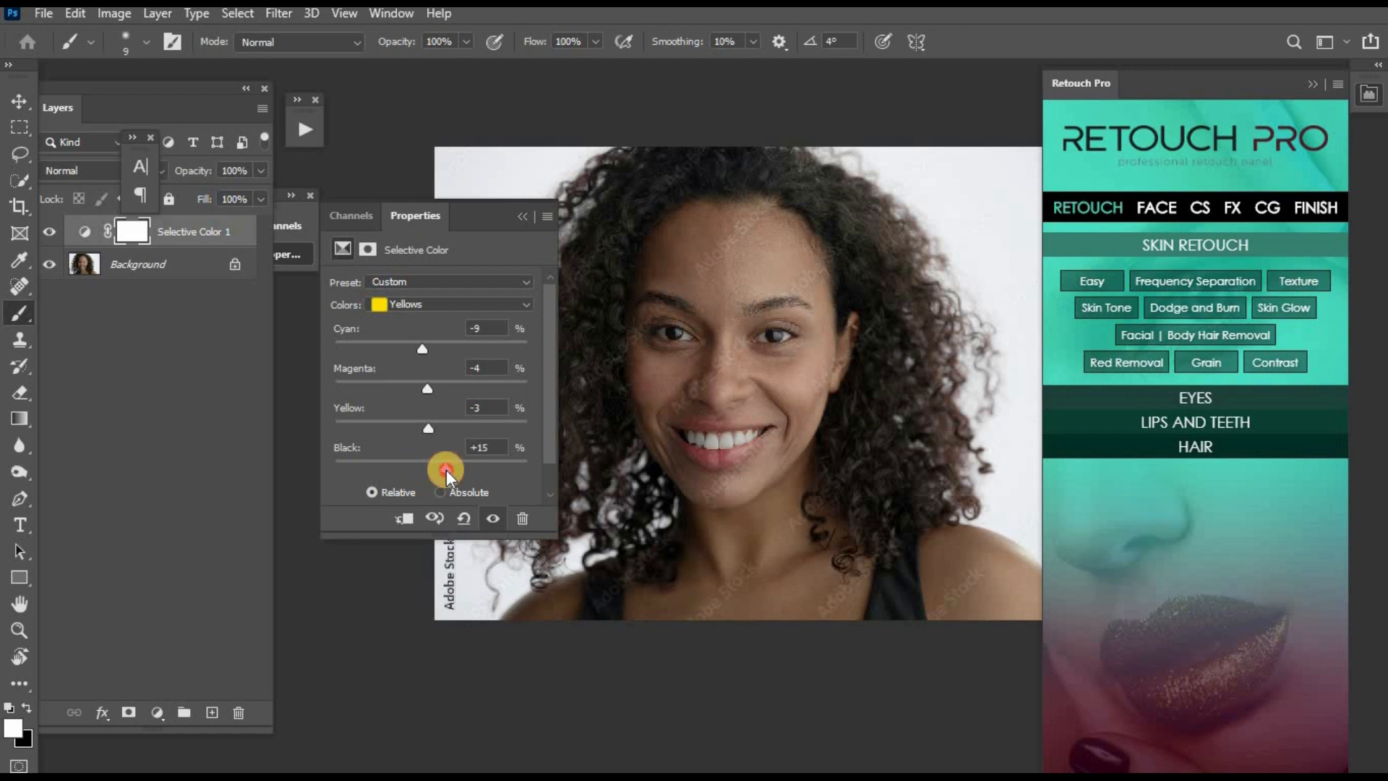
pyautogui.moveTo(446, 469); pyautogui.dragTo(422, 466)
# - Set the Black amount of the Selective Color Whites to -47% and collapse the adjustment's properties
pyautogui.click(469, 301)
pyautogui.click(441, 410)
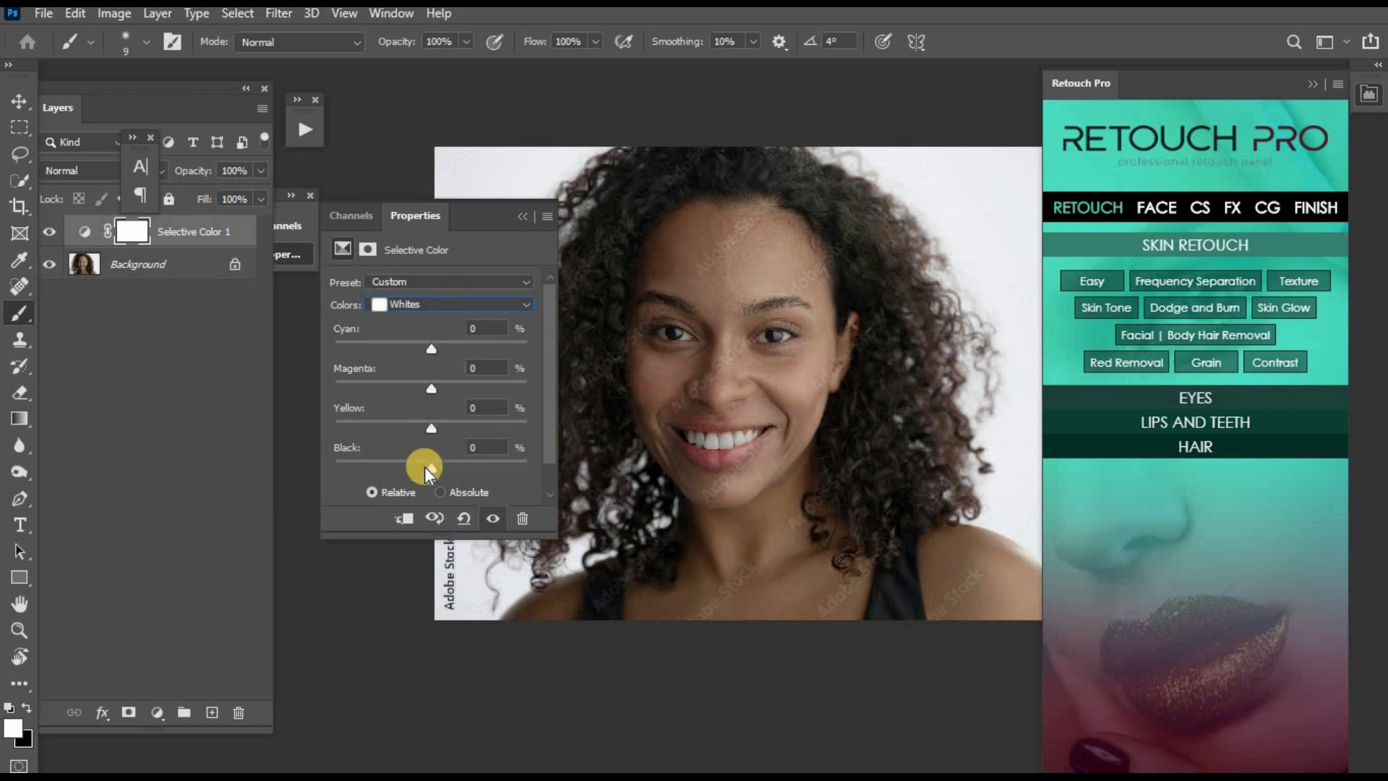
pyautogui.moveTo(427, 471); pyautogui.dragTo(397, 467)
pyautogui.scroll(-1, 883, 418)
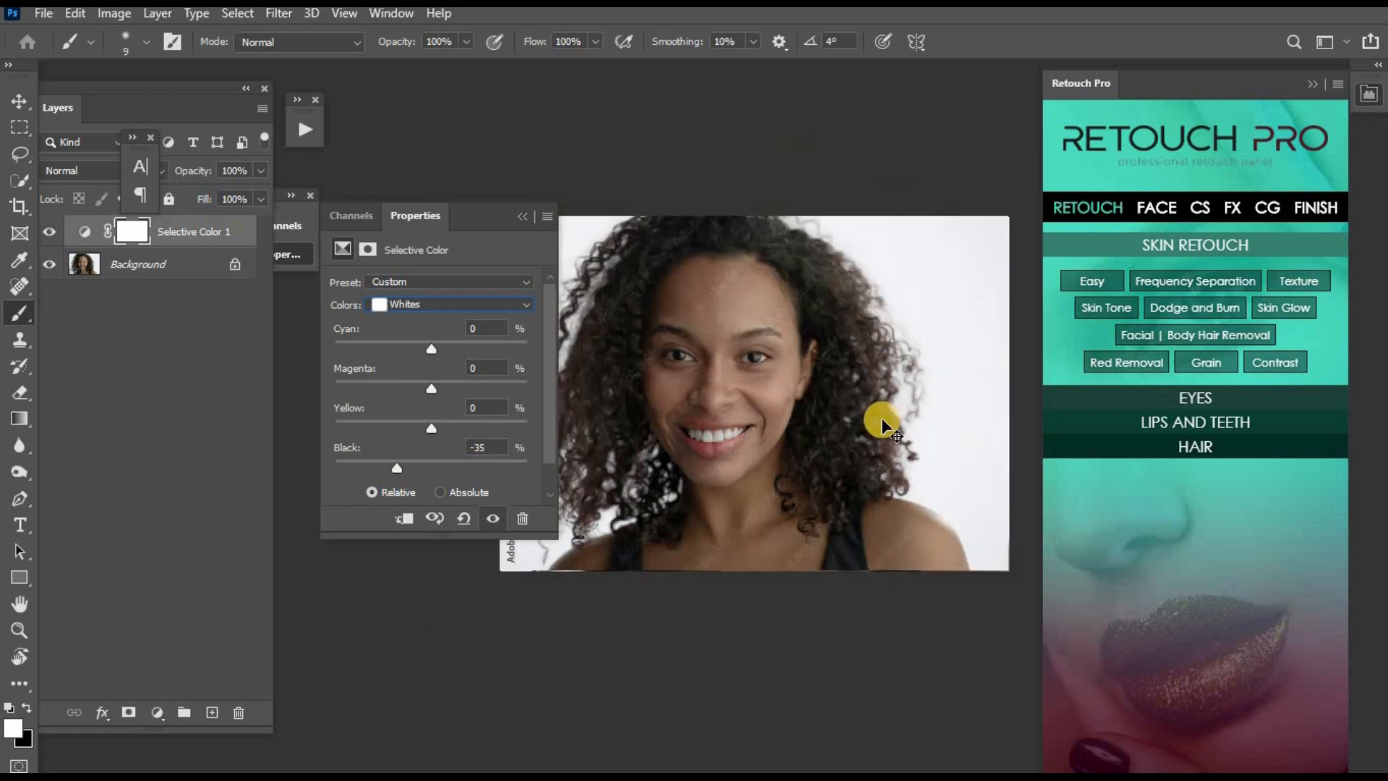
pyautogui.hotkey('ctrl', '-')
pyautogui.hotkey('ctrl', '+')
pyautogui.moveTo(768, 405); pyautogui.dragTo(760, 345)
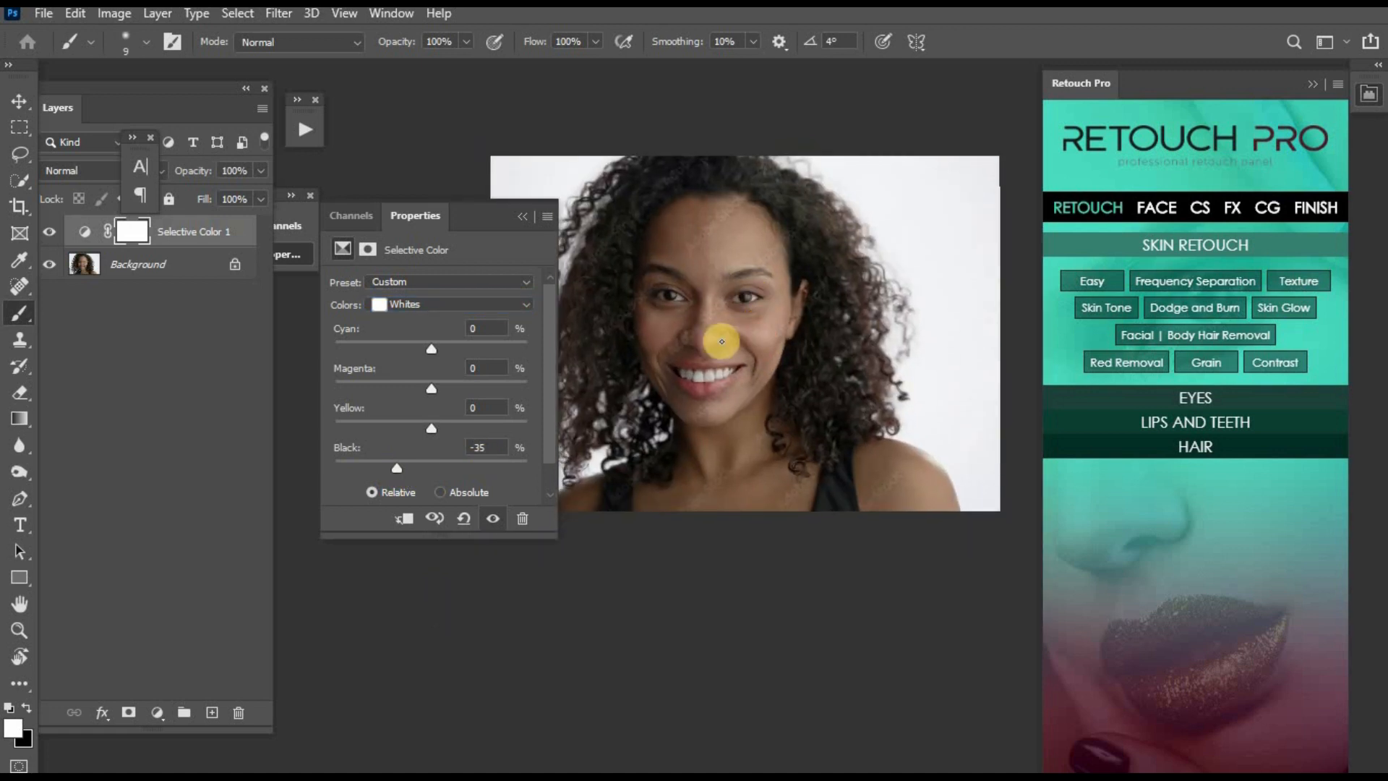
pyautogui.moveTo(389, 466); pyautogui.dragTo(386, 469)
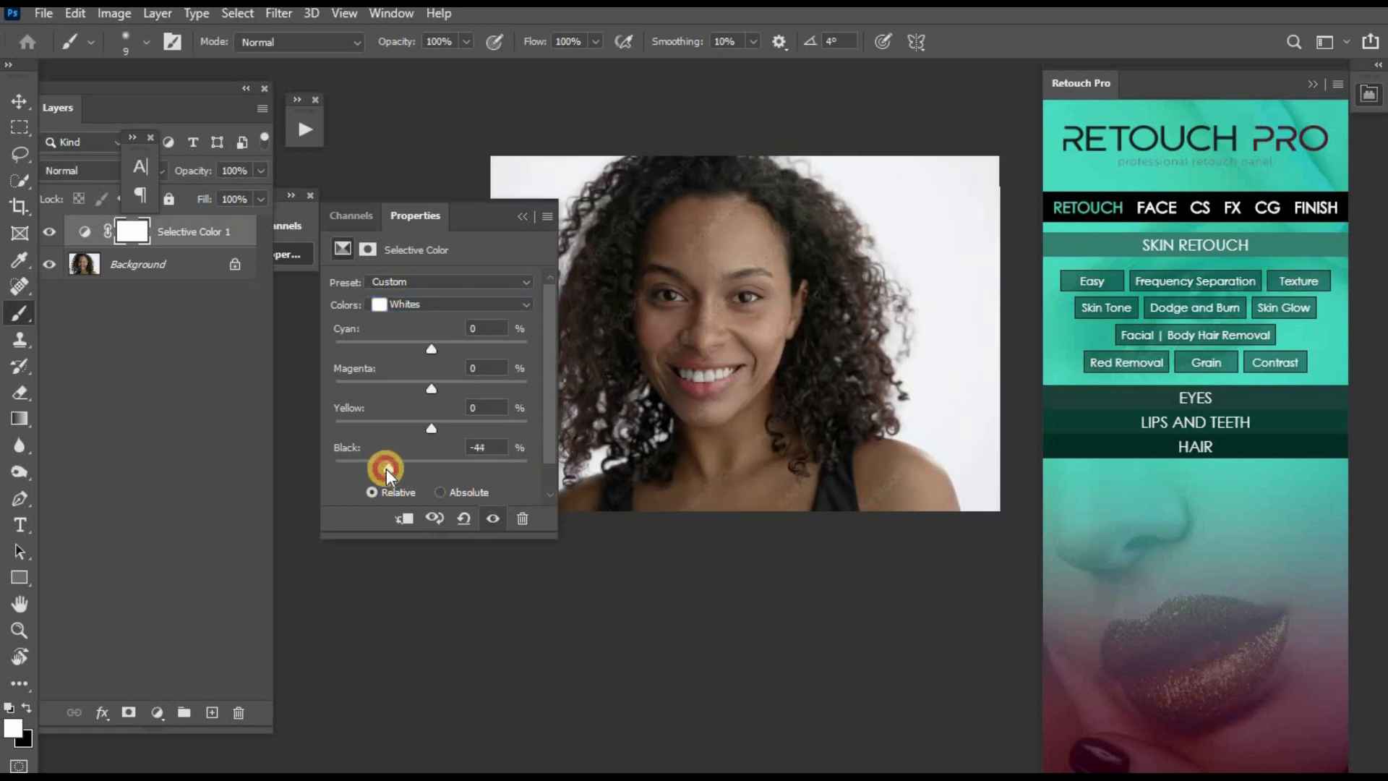
pyautogui.scroll(1, 706, 397)
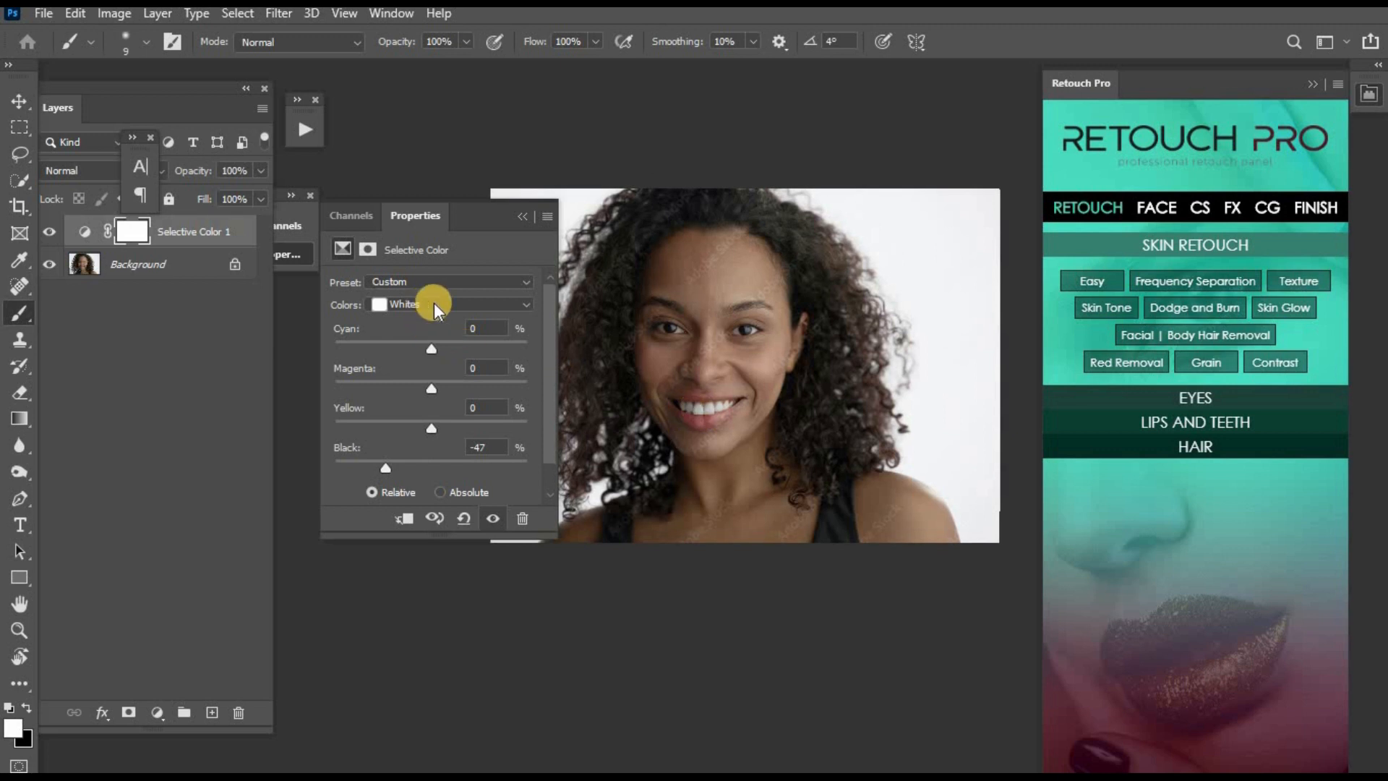
pyautogui.click(524, 215)
pyautogui.press('z')
pyautogui.click(697, 350)
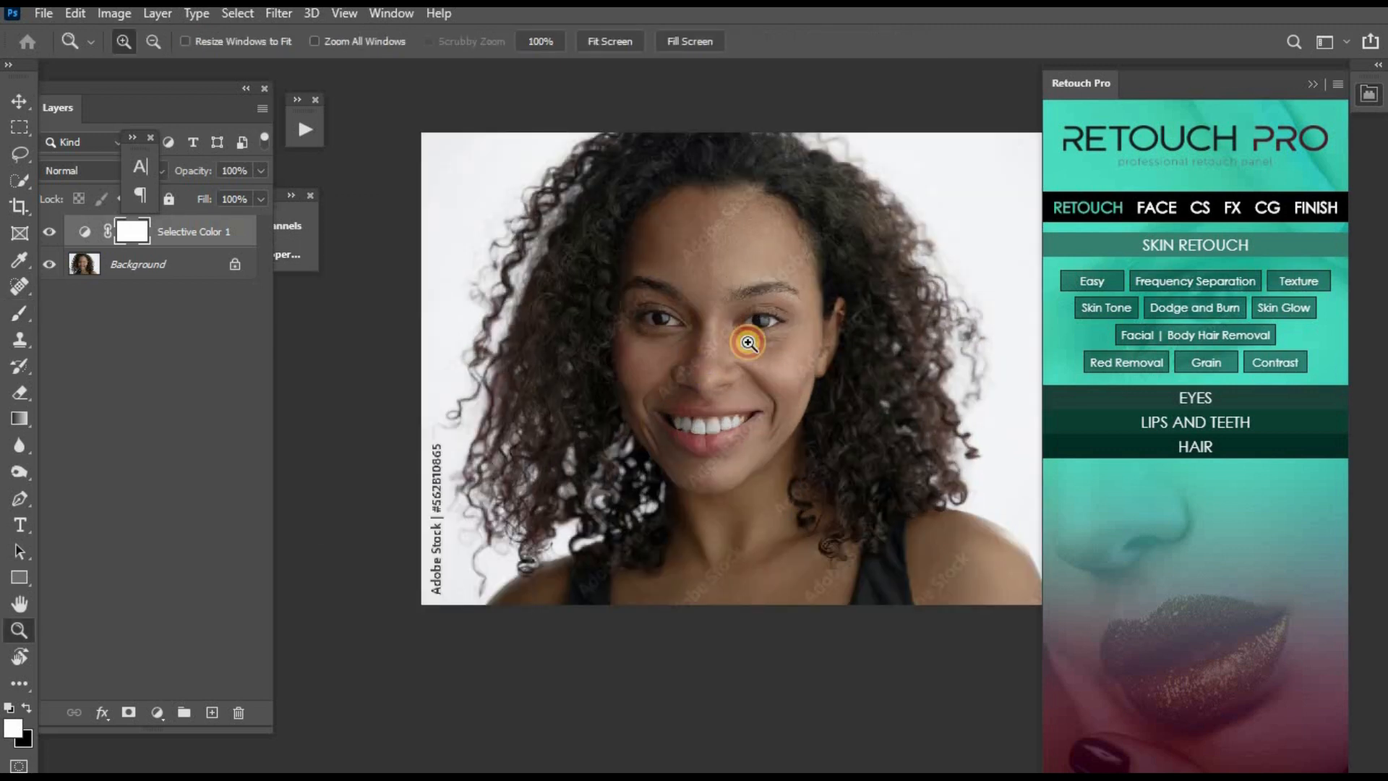
# - Toggle the Selective Color 1 layer's visibility to compare the portrait with and without the adjustment
pyautogui.click(748, 341)
pyautogui.hotkey('ctrl', '-')
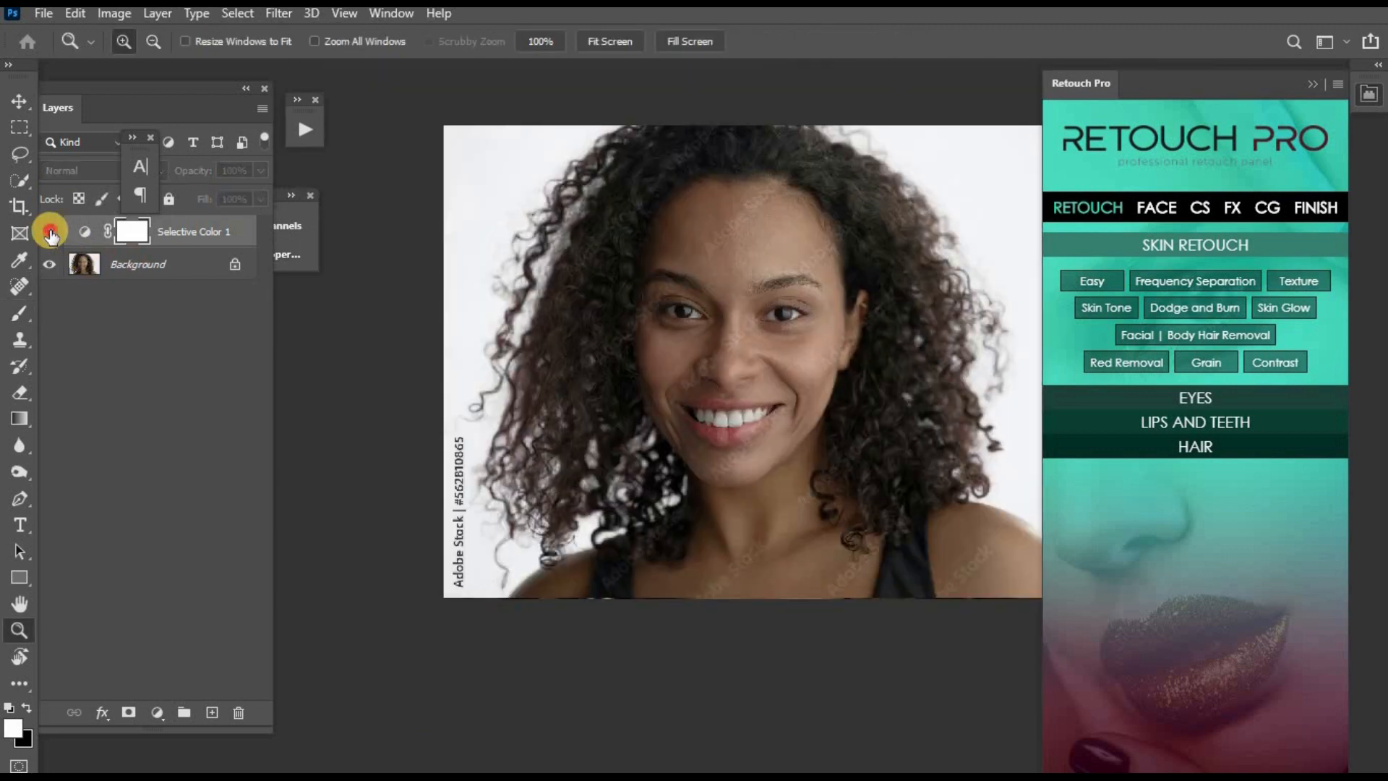
pyautogui.press('b')
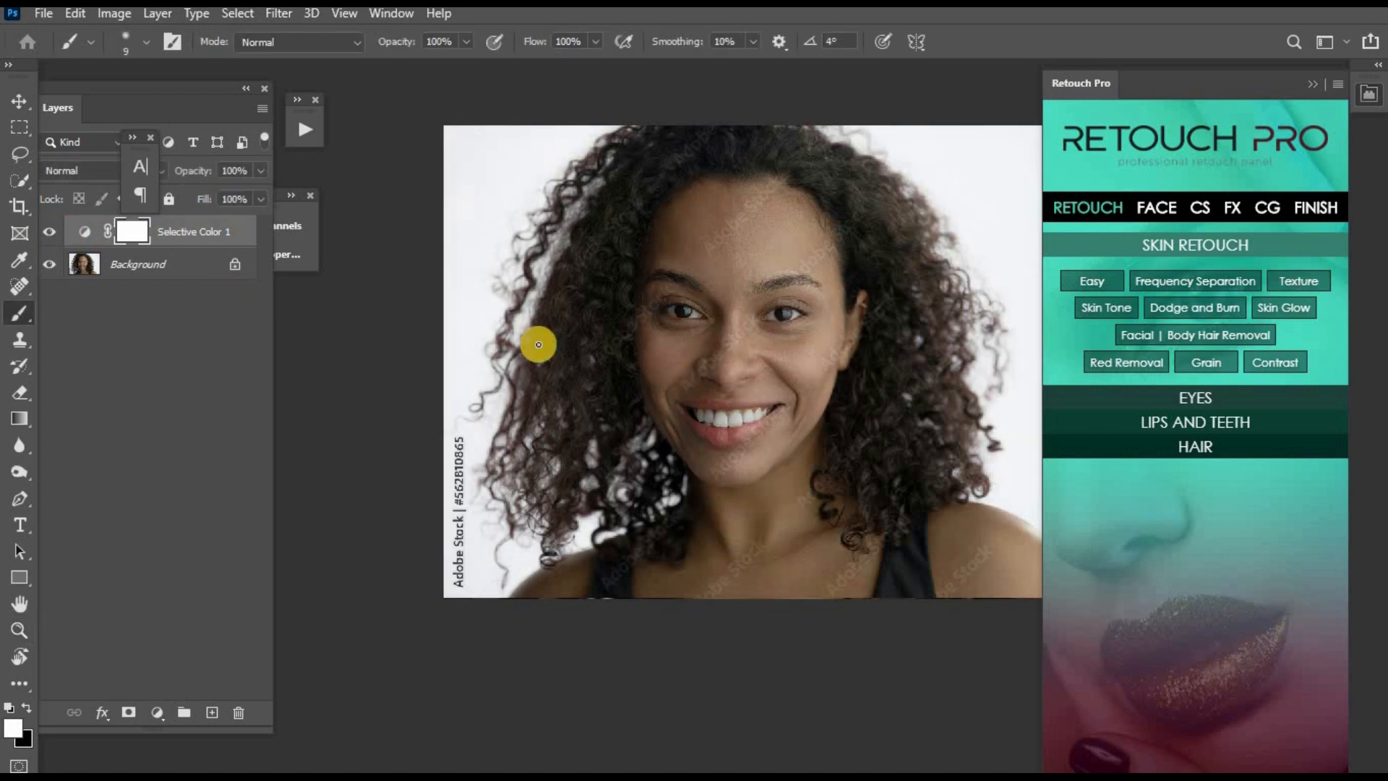
pyautogui.moveTo(603, 395); pyautogui.dragTo(574, 403)
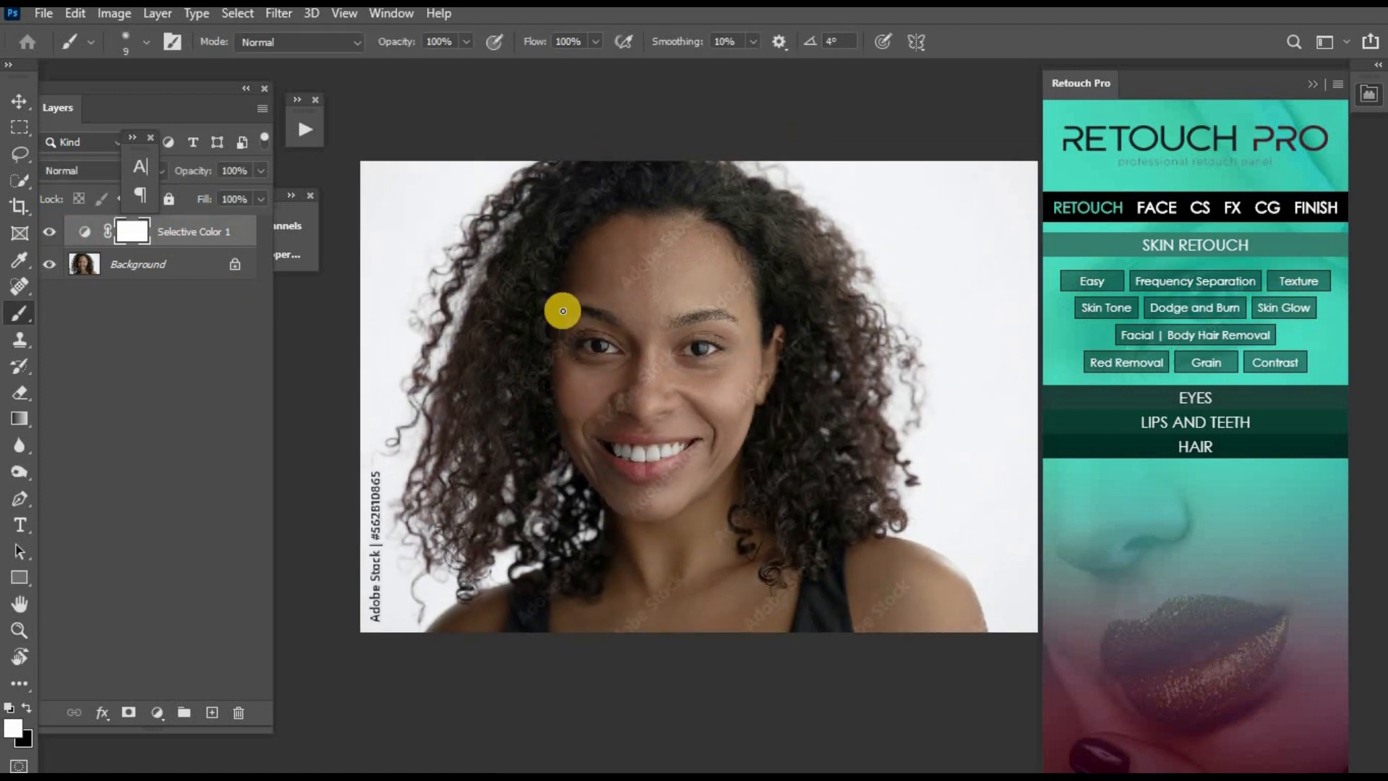
pyautogui.press('z')
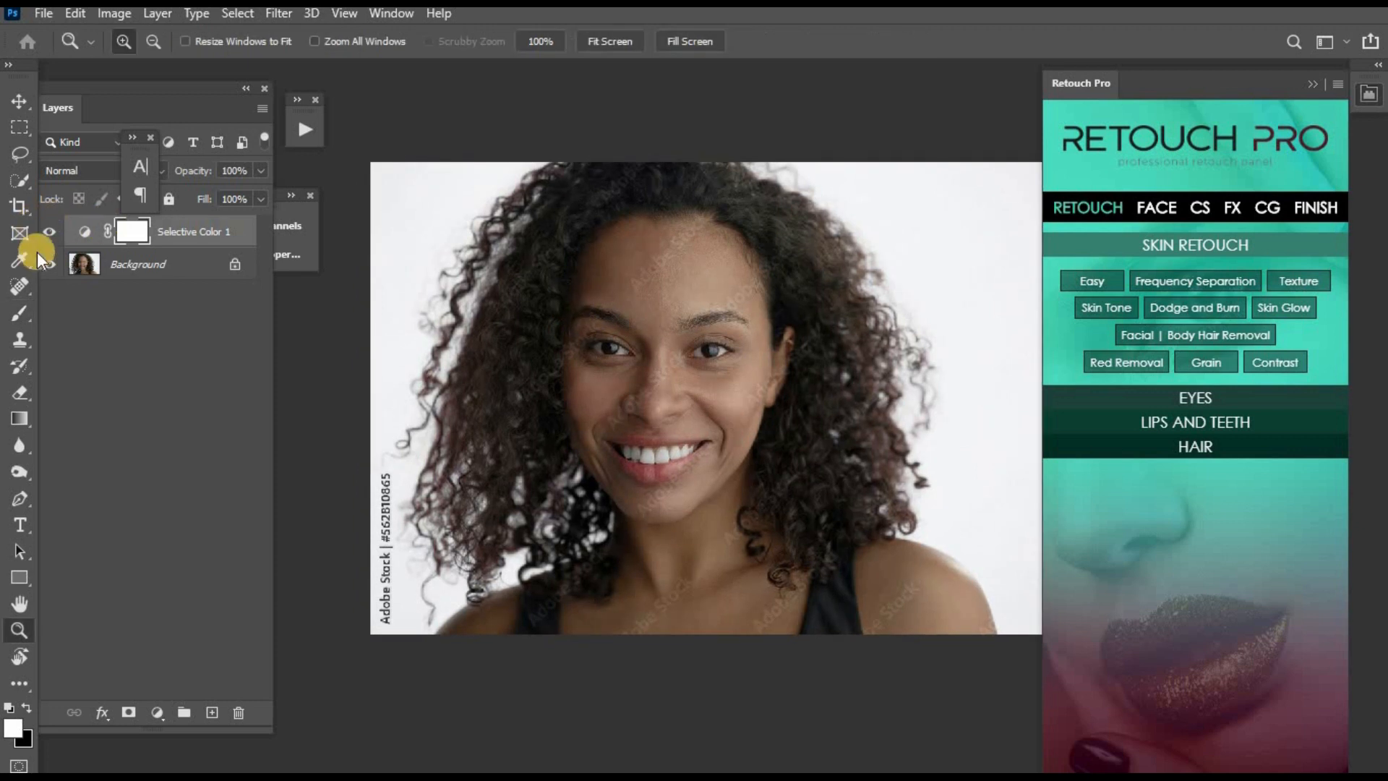
pyautogui.click(49, 231)
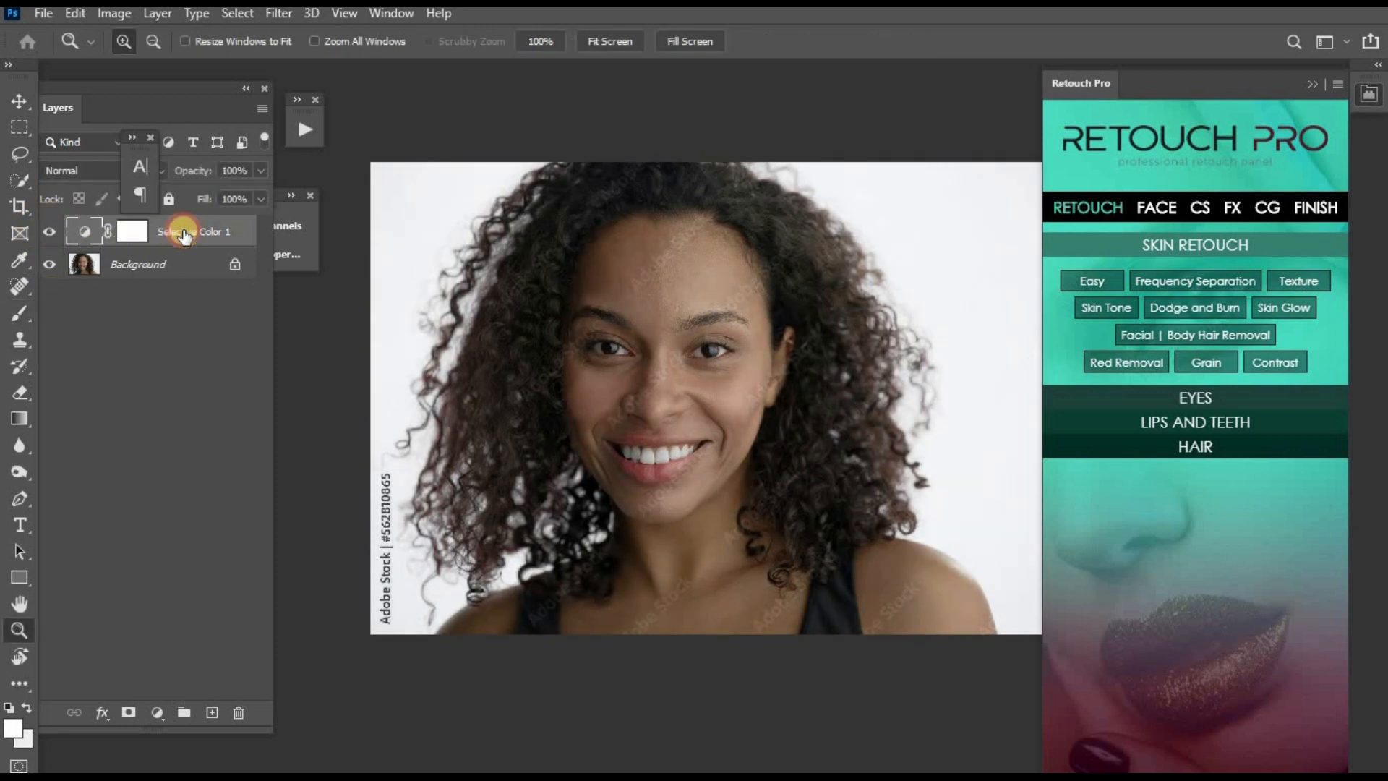
# - Duplicate the Selective Color 1 layer, set the copy to Soft Light and reduce its opacity to 21%
pyautogui.moveTo(213, 235); pyautogui.dragTo(211, 712)
pyautogui.click(102, 165)
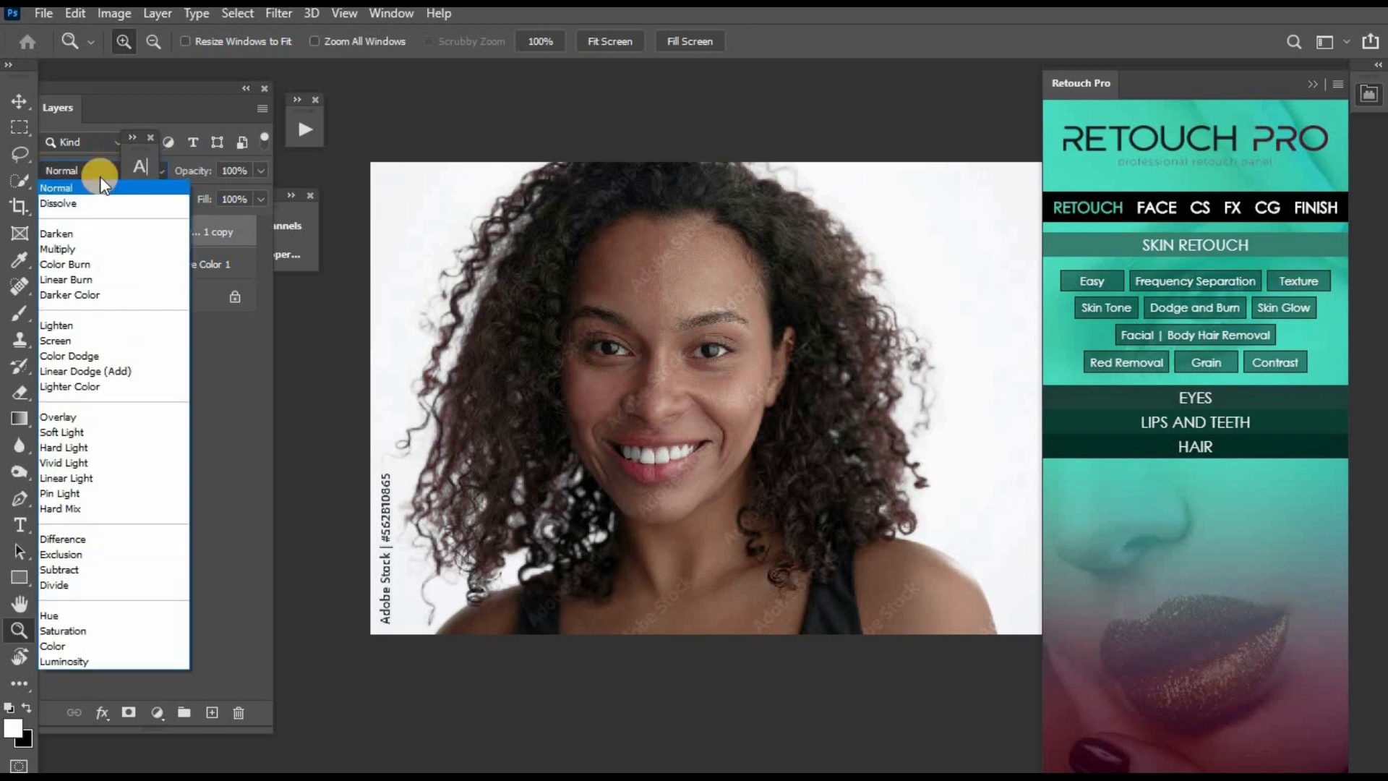
pyautogui.click(81, 431)
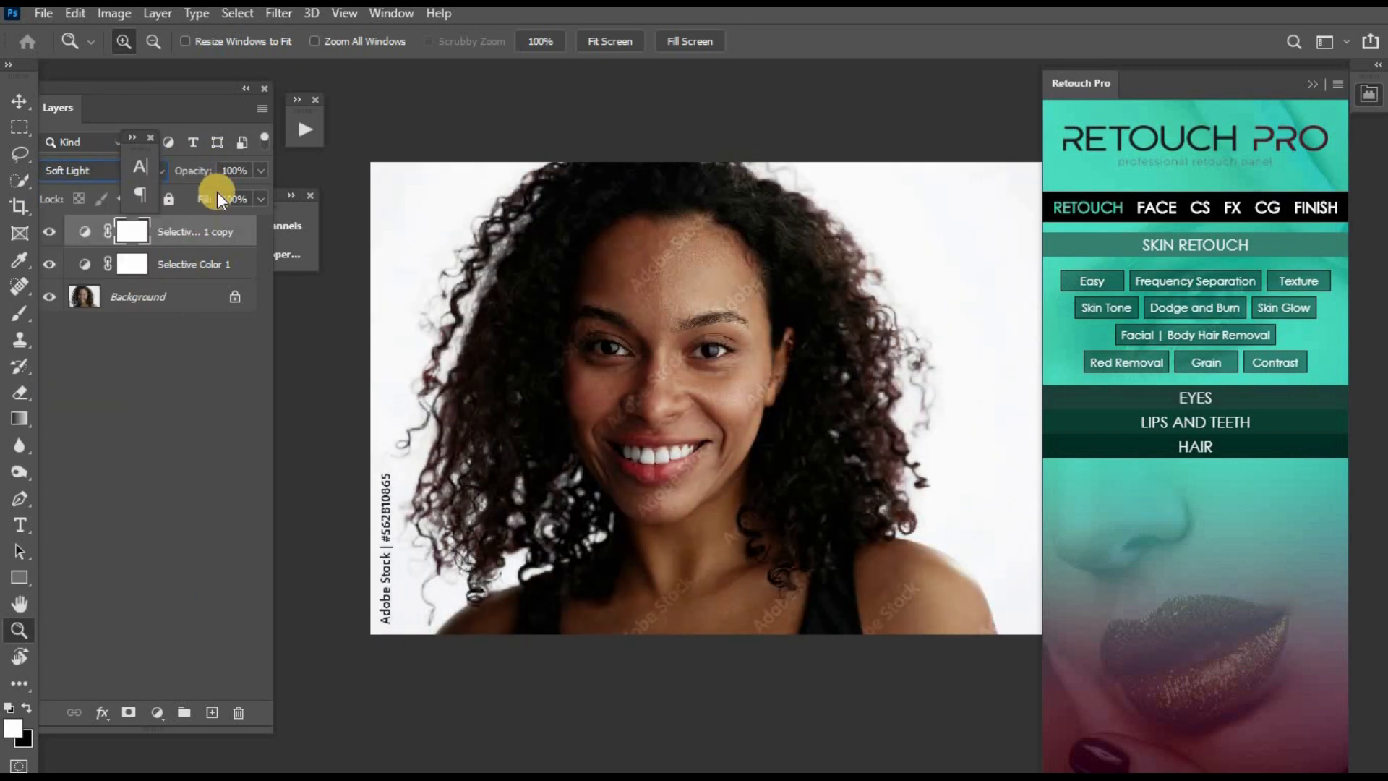
pyautogui.click(259, 170)
pyautogui.click(179, 194)
pyautogui.moveTo(180, 197); pyautogui.dragTo(184, 197)
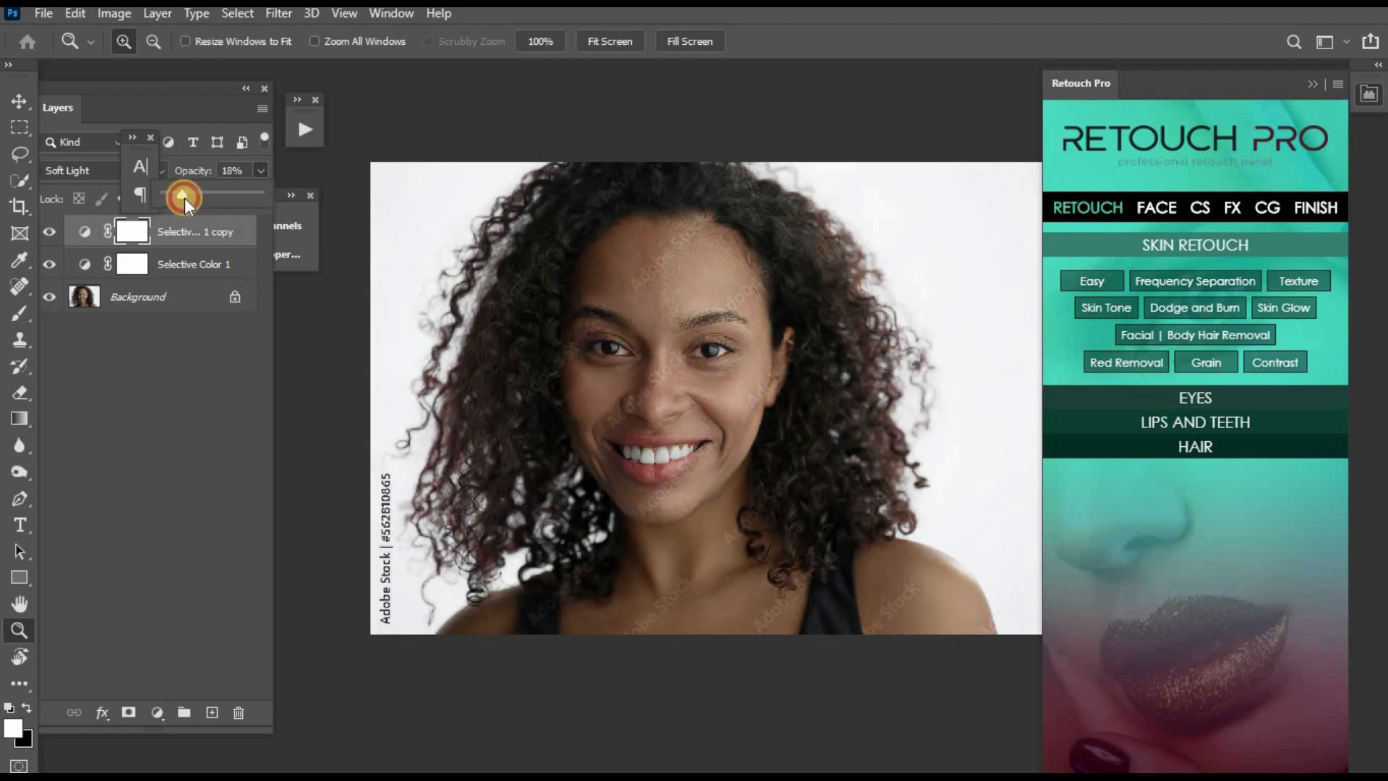
pyautogui.click(49, 232)
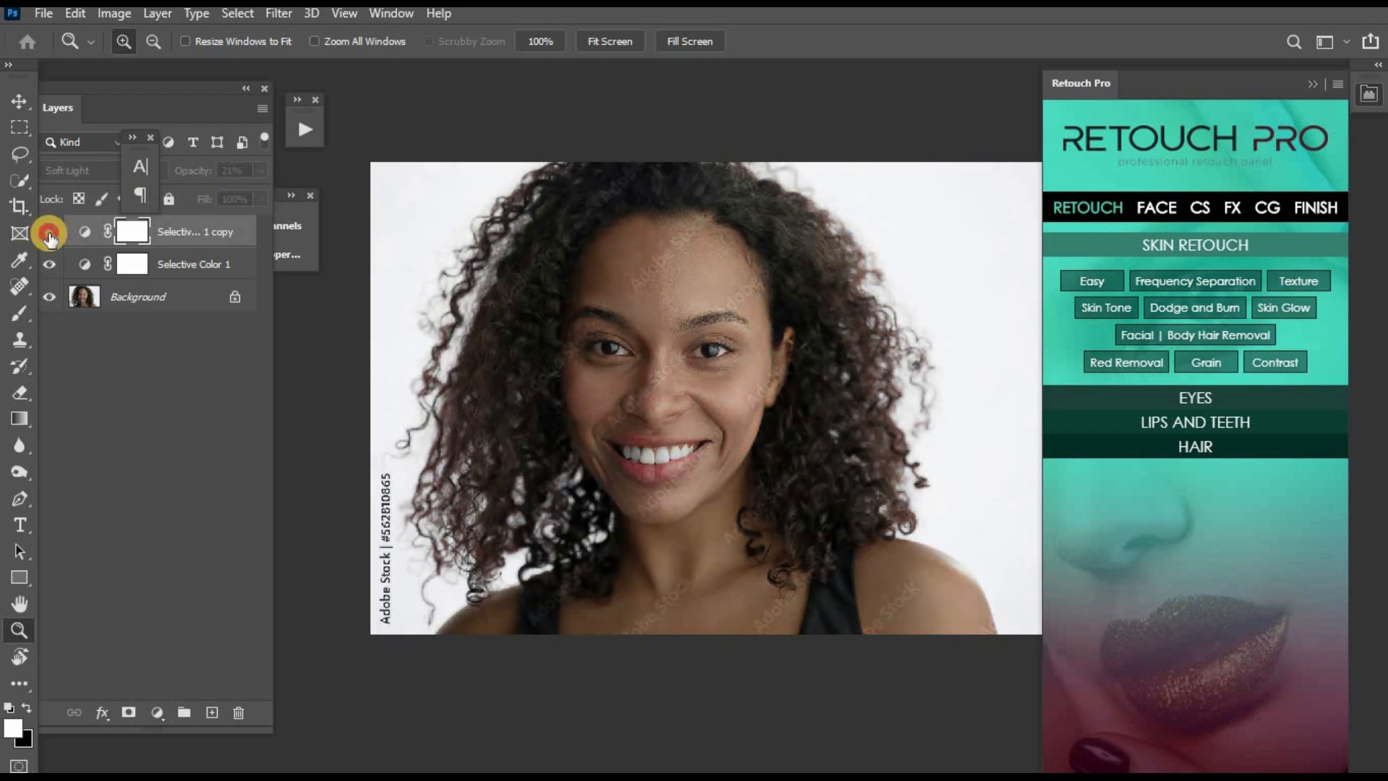
# - Group the two Selective Color layers and toggle the group's visibility to compare the portrait
pyautogui.click(211, 266)
pyautogui.hotkey('ctrl', 'g')
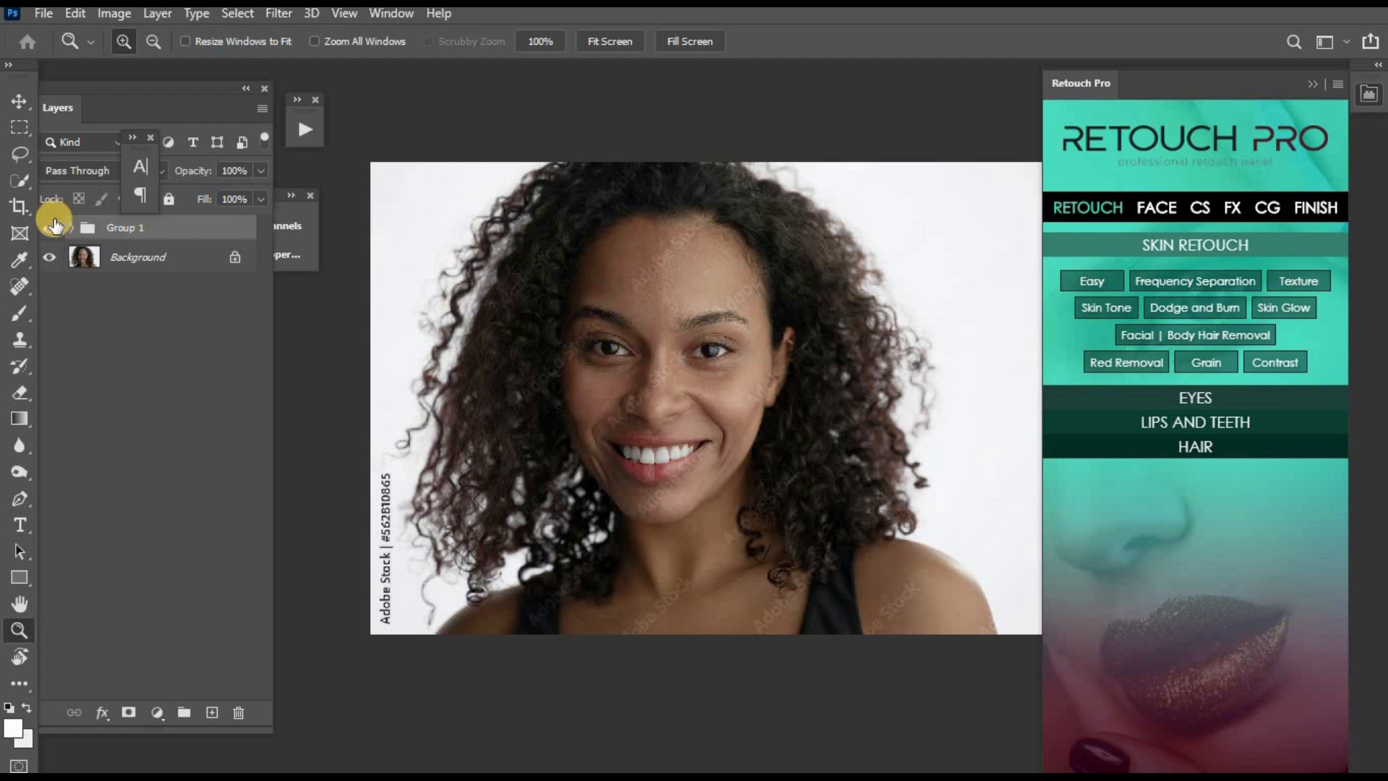
pyautogui.click(49, 227)
pyautogui.click(49, 228)
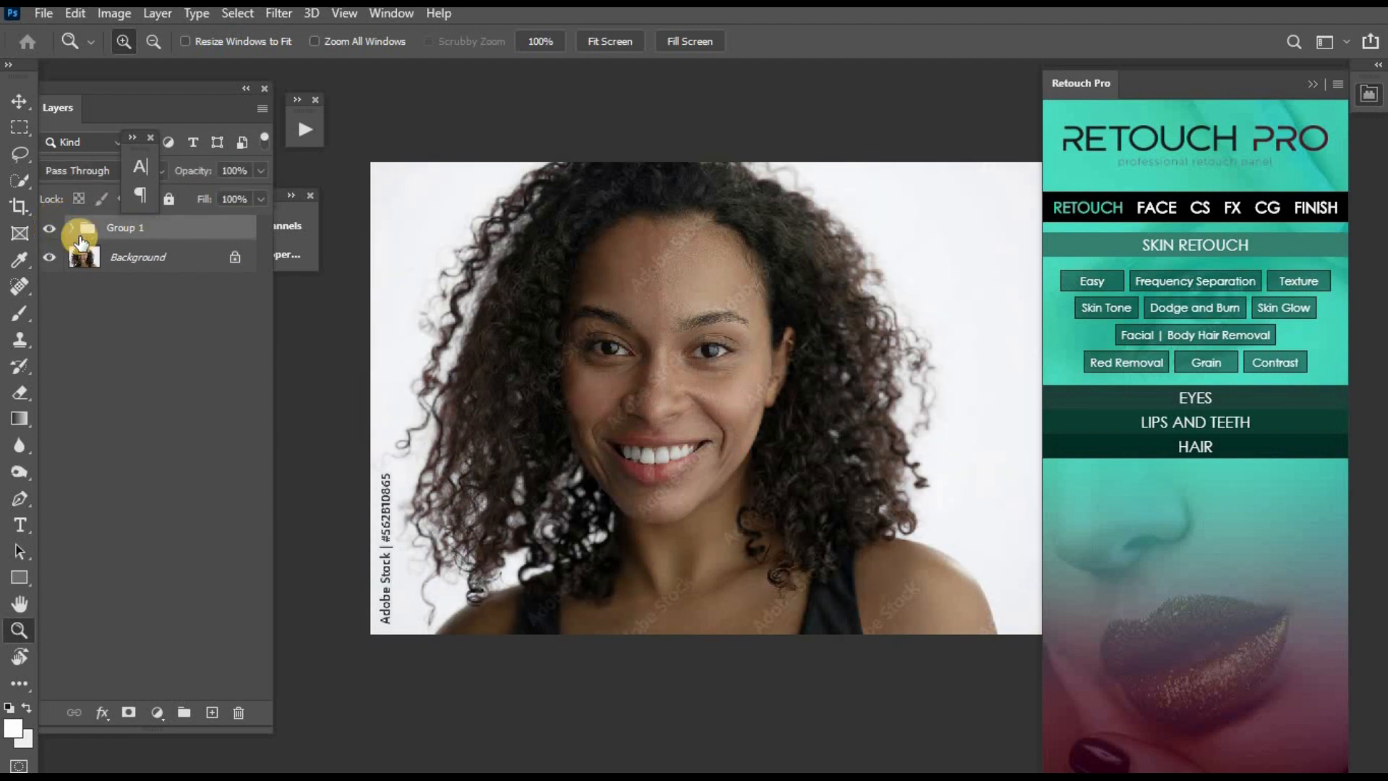
# - Check the group's effect on the portrait and merge the group into the Background layer
pyautogui.click(697, 313)
pyautogui.keyDown('alt'); pyautogui.click(697, 318); pyautogui.keyUp('alt')
pyautogui.click(34, 226)
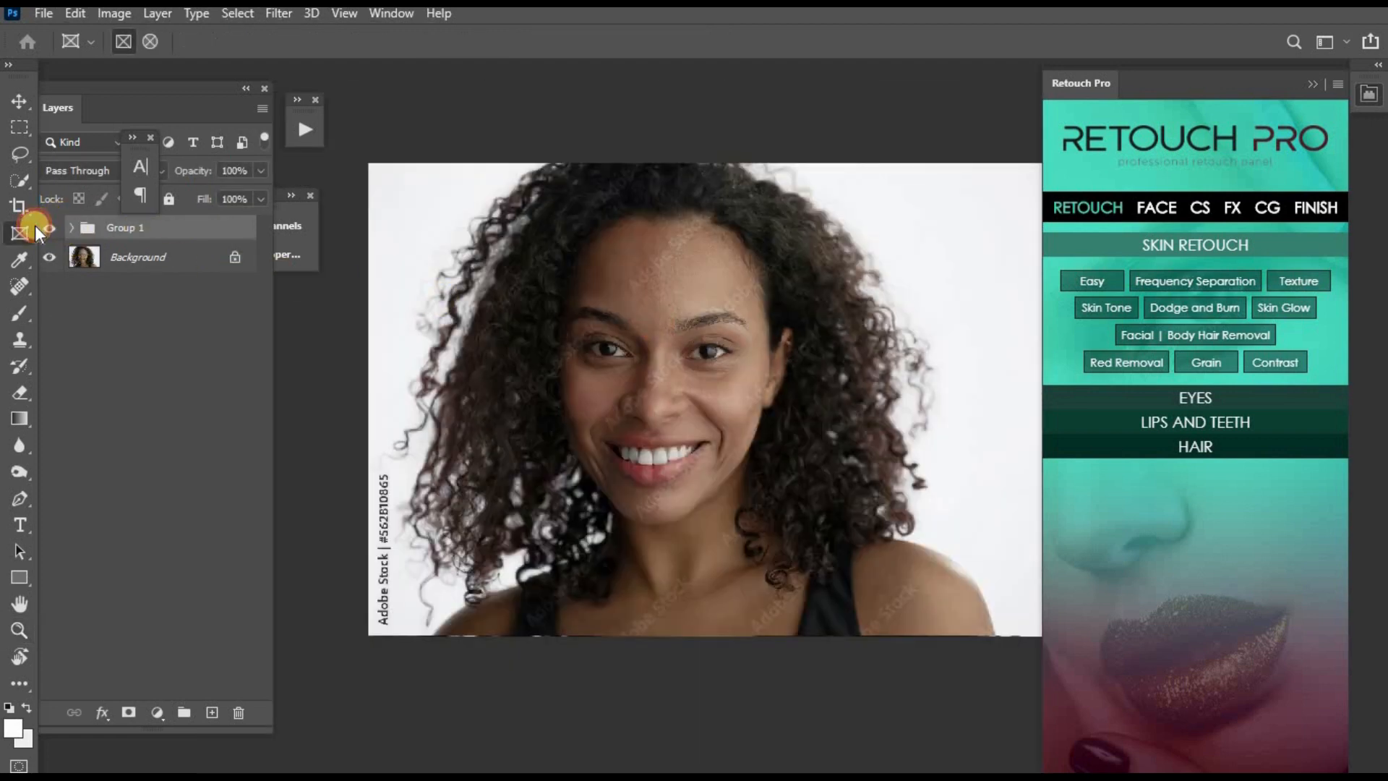
pyautogui.click(51, 229)
pyautogui.press('Delete')
# - Add a new Selective Color adjustment layer and set the Black amount of its Whites to -78%
pyautogui.press('z')
pyautogui.click(741, 318)
pyautogui.keyDown('alt'); pyautogui.click(736, 311); pyautogui.keyUp('alt')
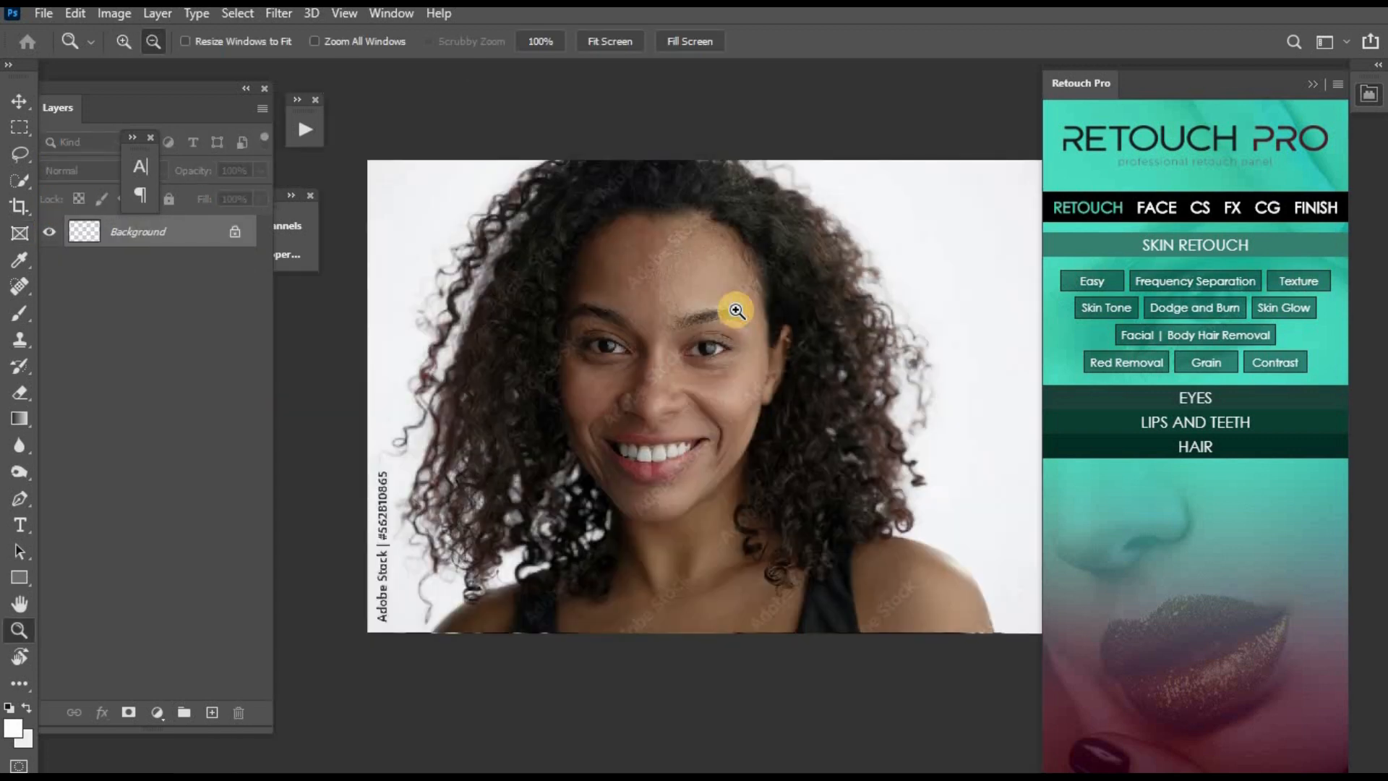
pyautogui.click(734, 309)
pyautogui.keyDown('alt'); pyautogui.click(731, 310); pyautogui.keyUp('alt')
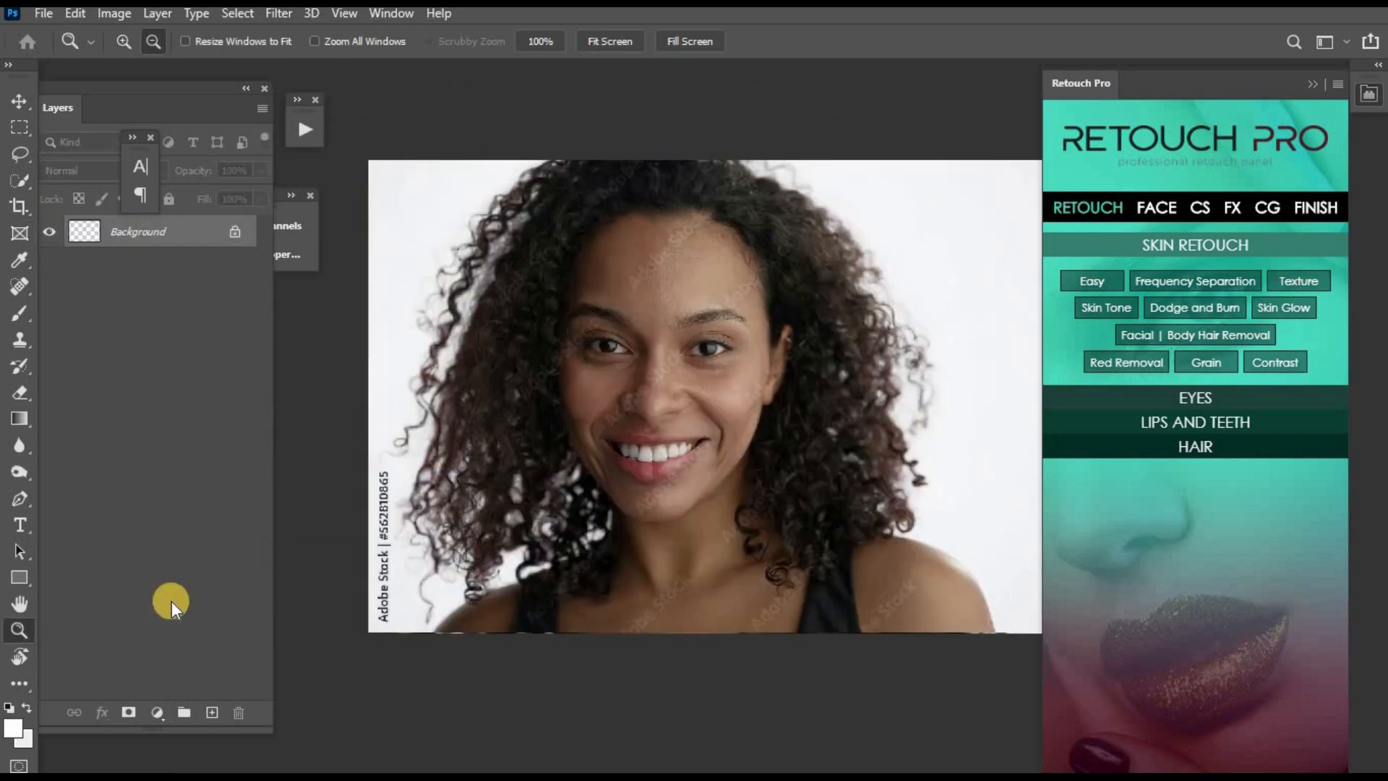
pyautogui.click(156, 712)
pyautogui.click(226, 692)
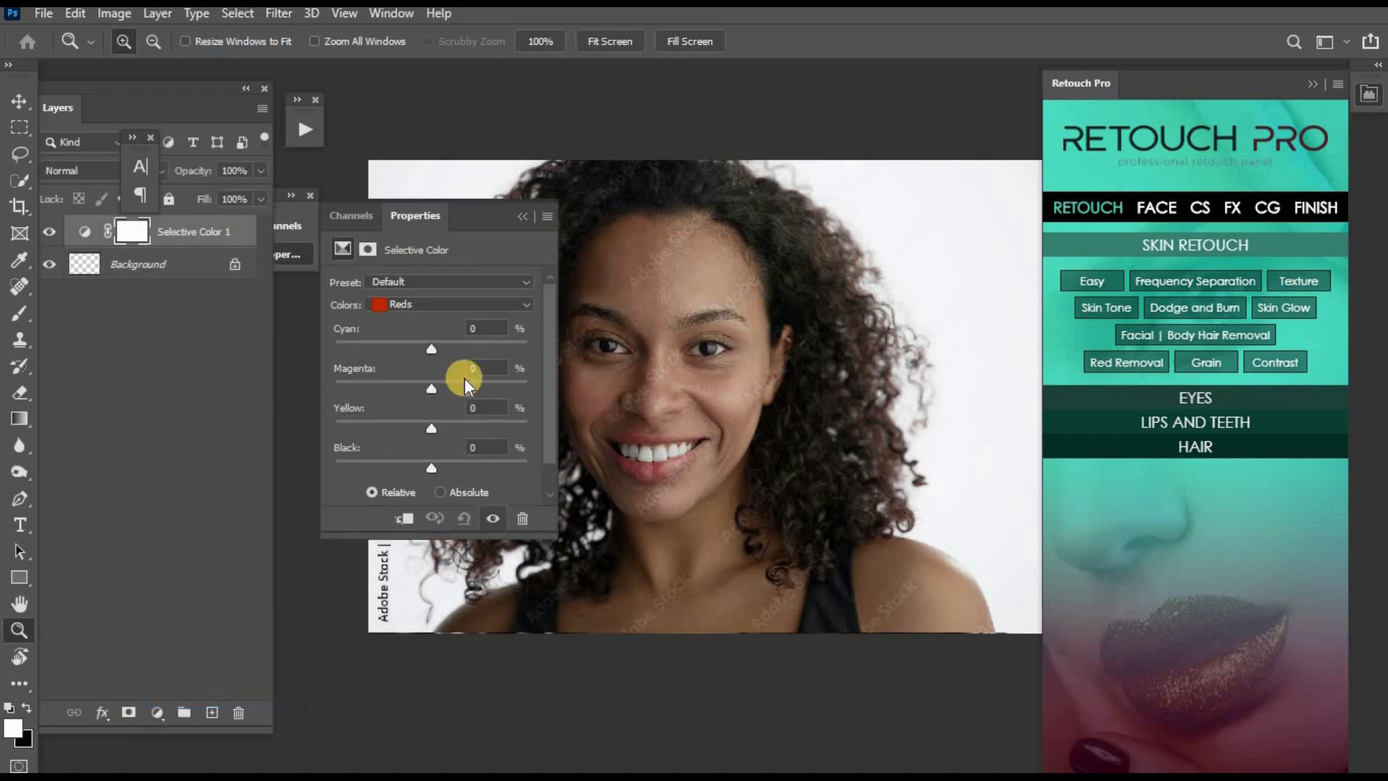
pyautogui.click(462, 297)
pyautogui.click(459, 422)
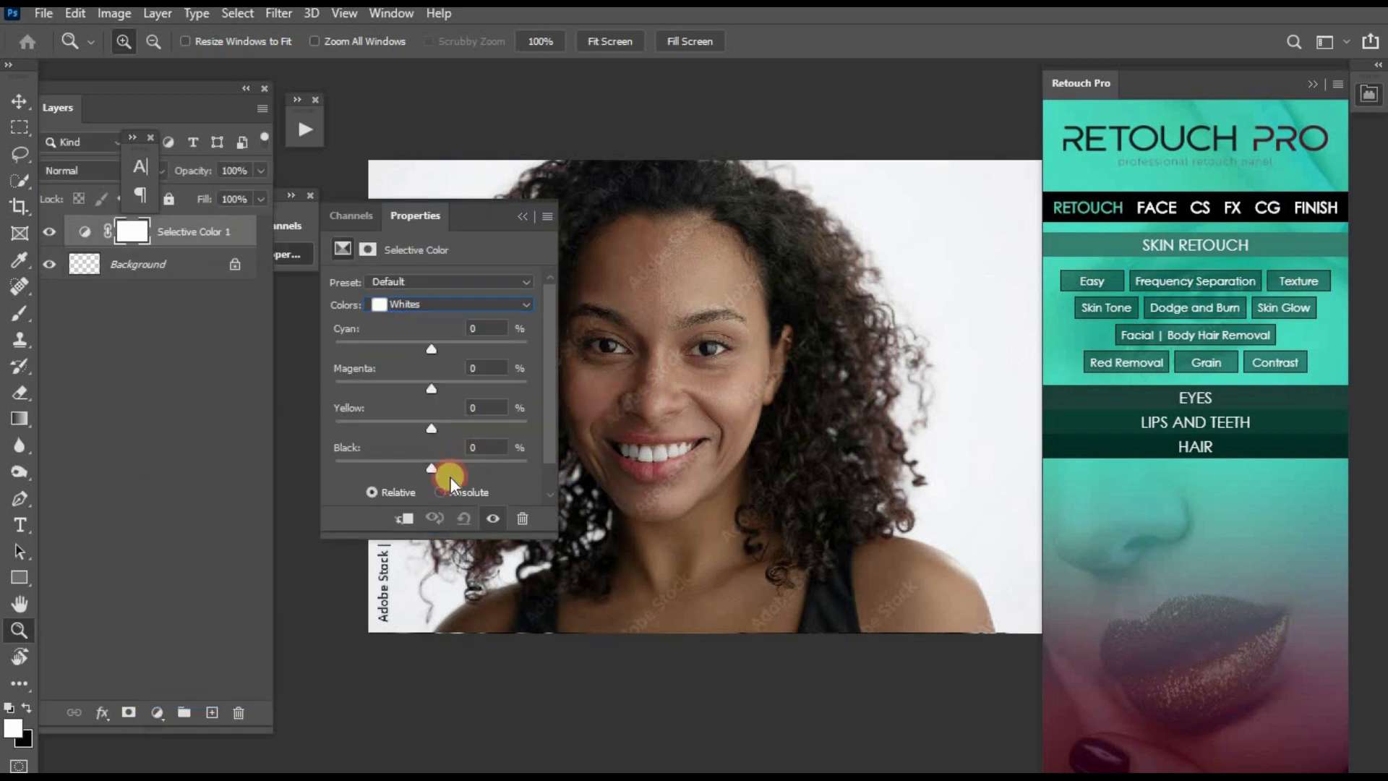
pyautogui.moveTo(374, 467)
pyautogui.mouseDown()
pyautogui.moveTo(358, 466)
pyautogui.moveTo(389, 471)
pyautogui.moveTo(357, 472)
pyautogui.mouseUp()
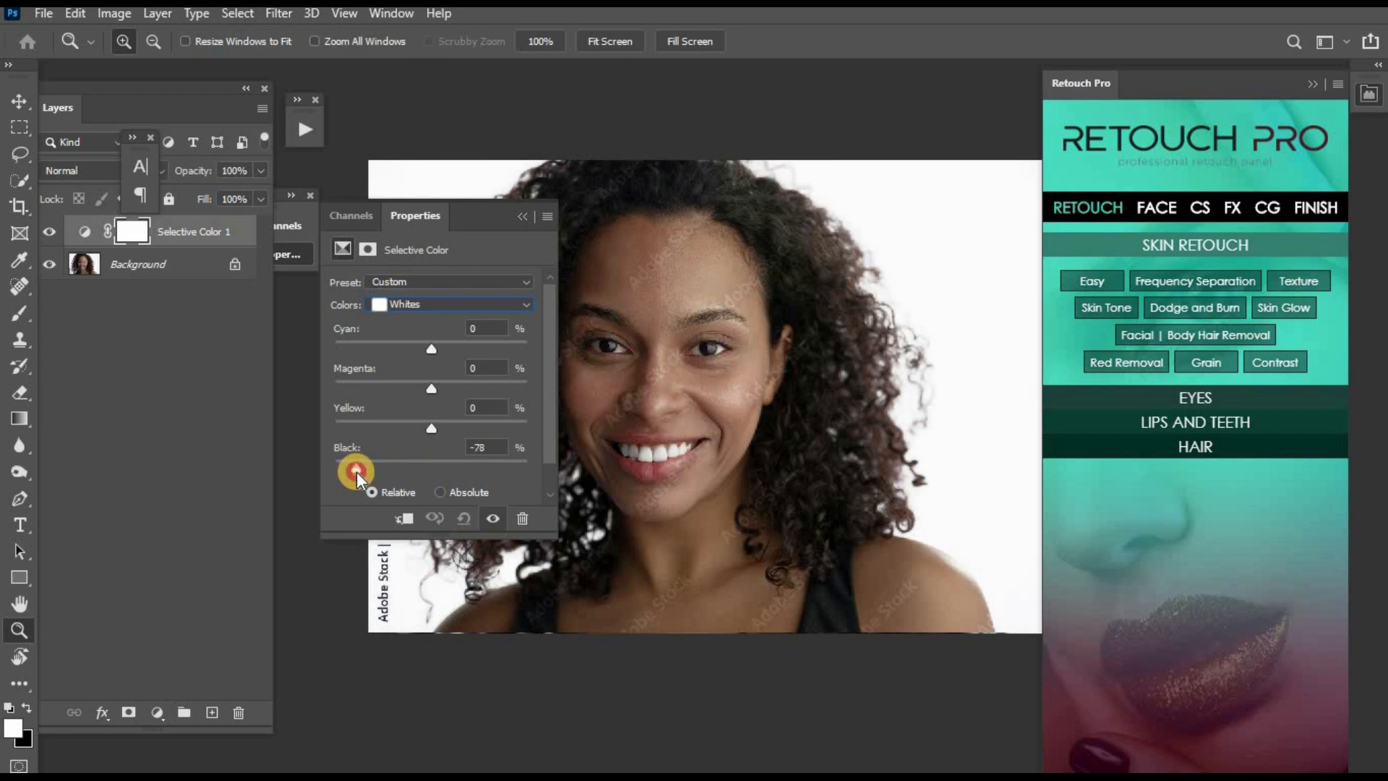
pyautogui.click(527, 221)
# - Compare the portrait with and without the brightened whites of the new Selective Color layer
pyautogui.keyDown('alt'); pyautogui.click(771, 389); pyautogui.keyUp('alt')
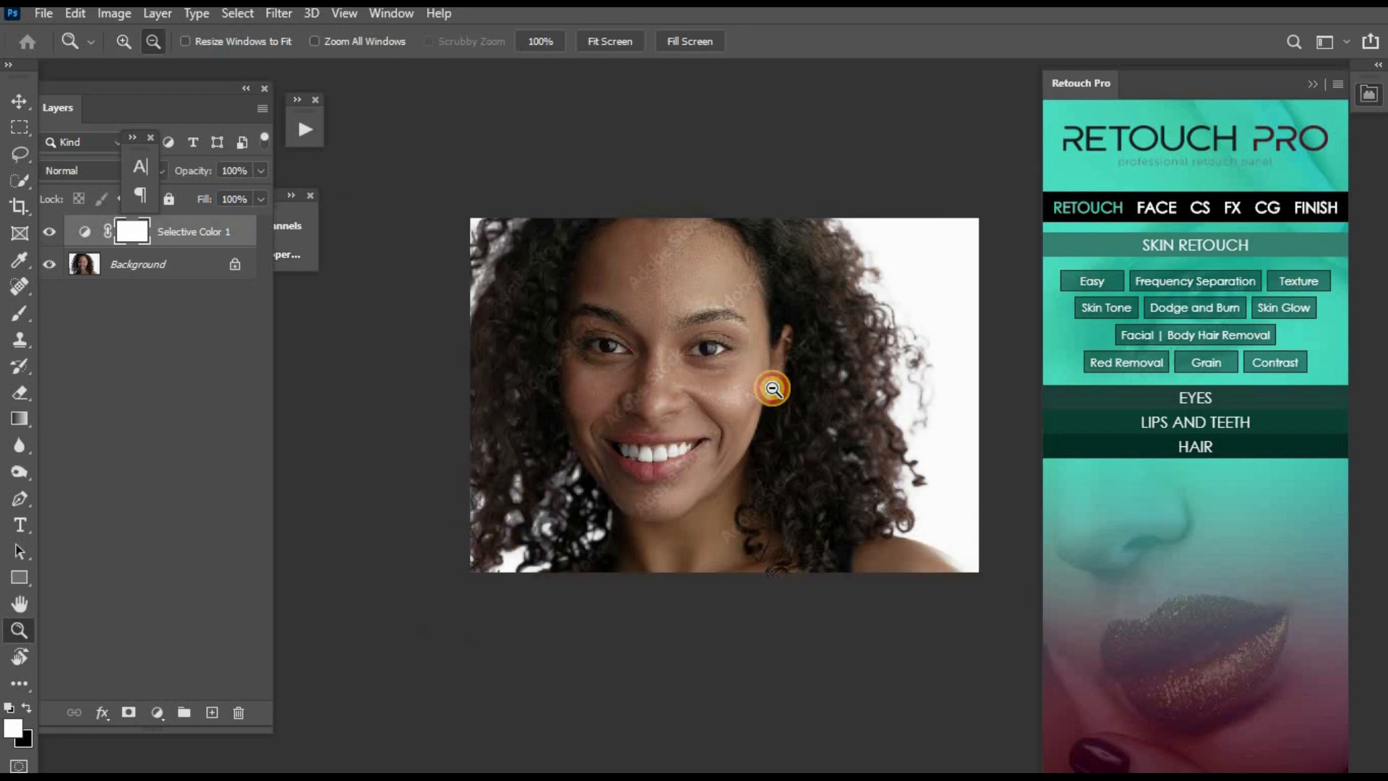
pyautogui.click(733, 367)
pyautogui.press('k')
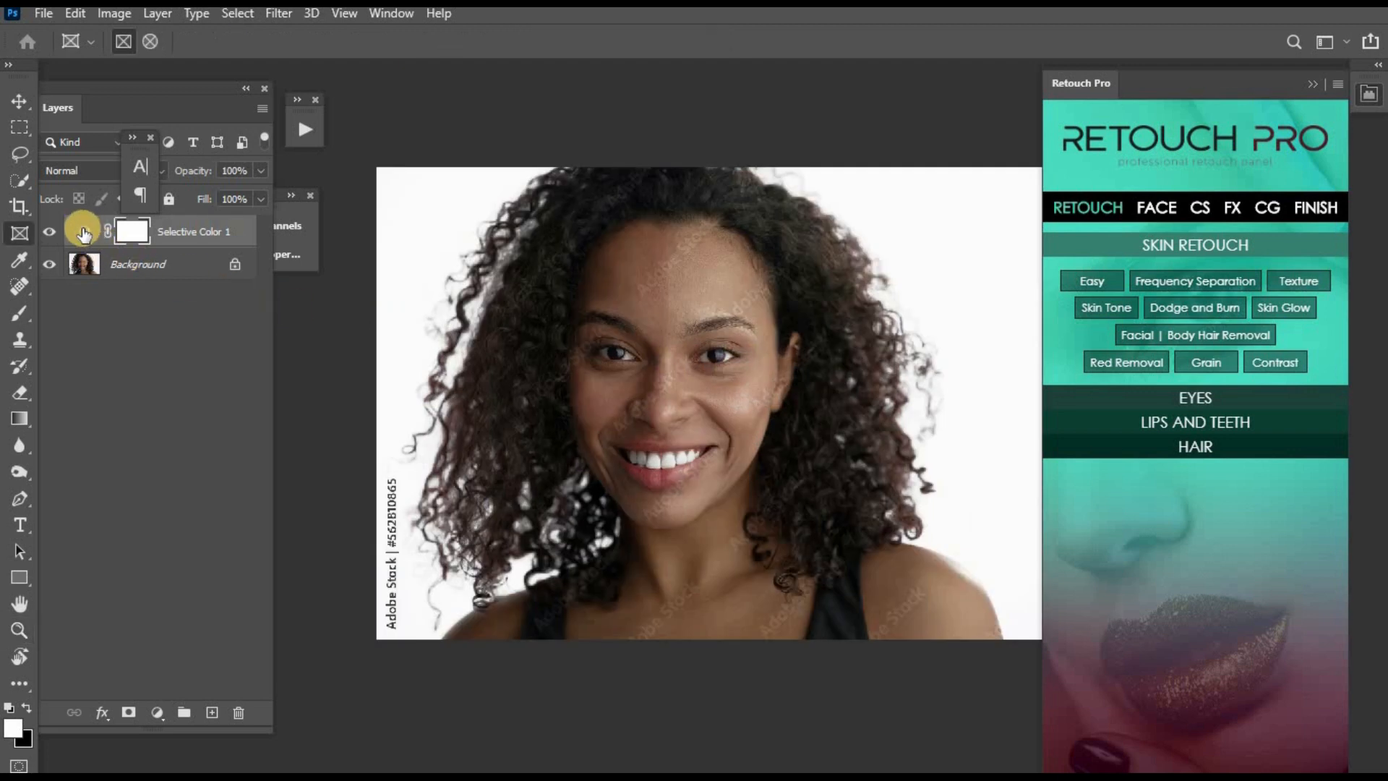
pyautogui.click(49, 231)
pyautogui.press('z')
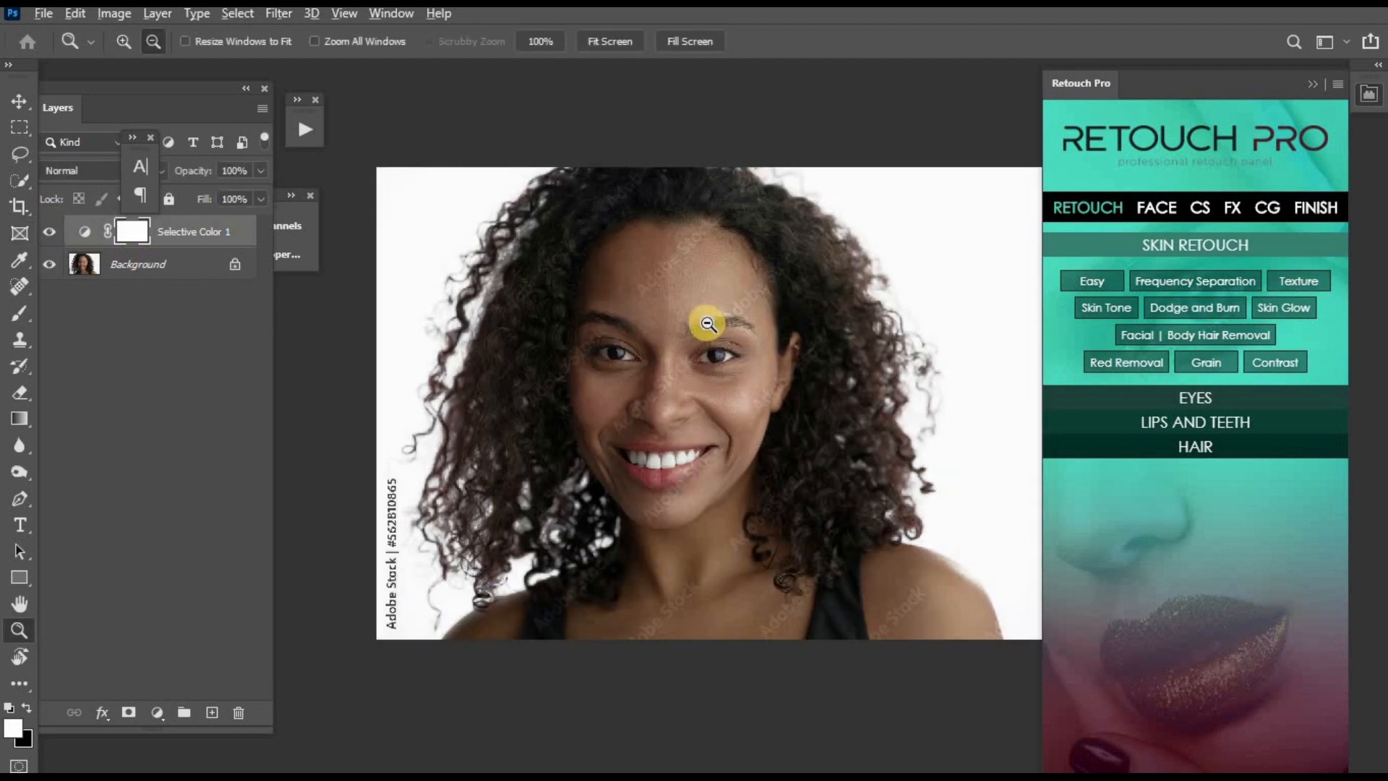
pyautogui.keyDown('alt'); pyautogui.click(710, 318); pyautogui.keyUp('alt')
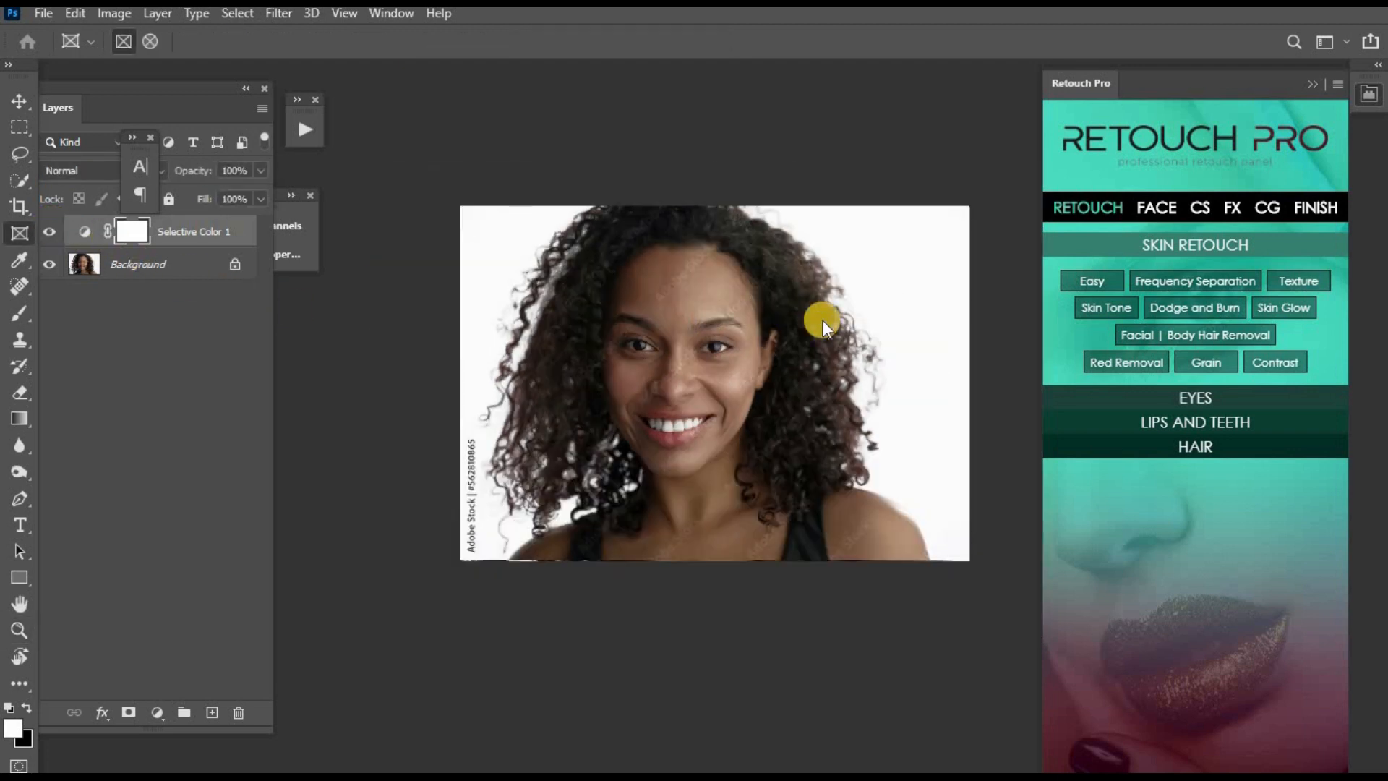
# - Invert the Selective Color 1 mask and paint the effect back over the face with a 100 px soft white brush
pyautogui.hotkey('ctrl', 'i')
pyautogui.click(836, 313)
pyautogui.press('b')
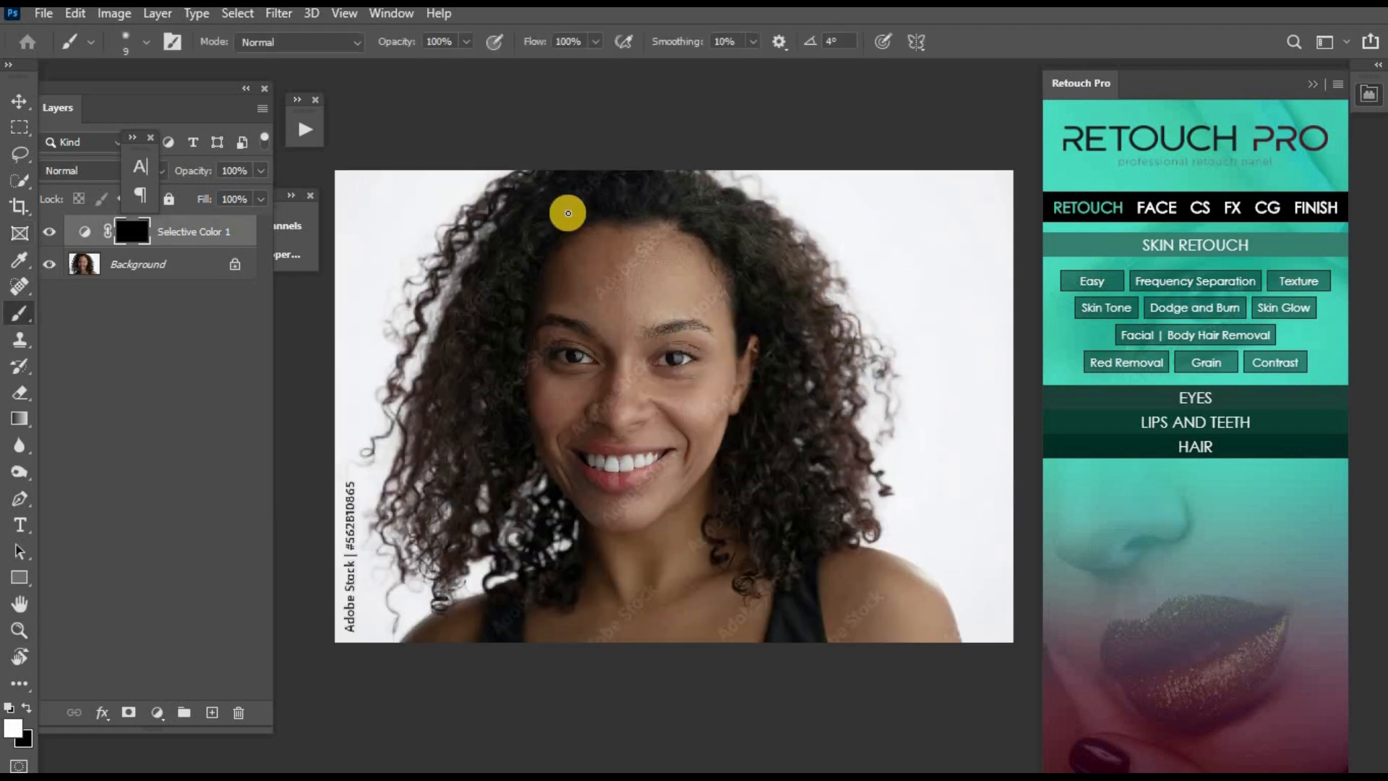
pyautogui.press(']')
pyautogui.press(']')
pyautogui.press(']')
pyautogui.press(']')
pyautogui.press(']')
pyautogui.press(']')
pyautogui.press(']')
pyautogui.press(']')
pyautogui.press(']')
pyautogui.press(']')
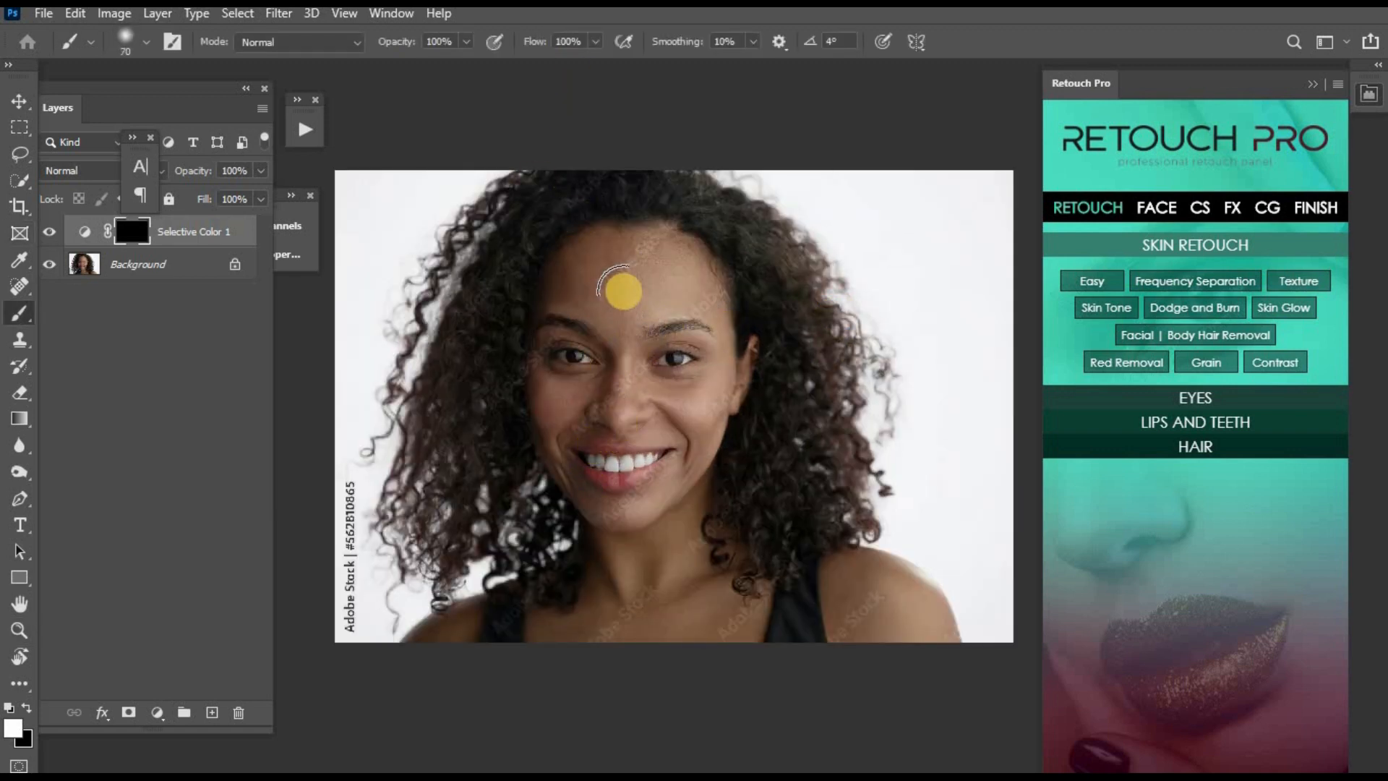
pyautogui.press(']')
pyautogui.press('[')
pyautogui.click(685, 403)
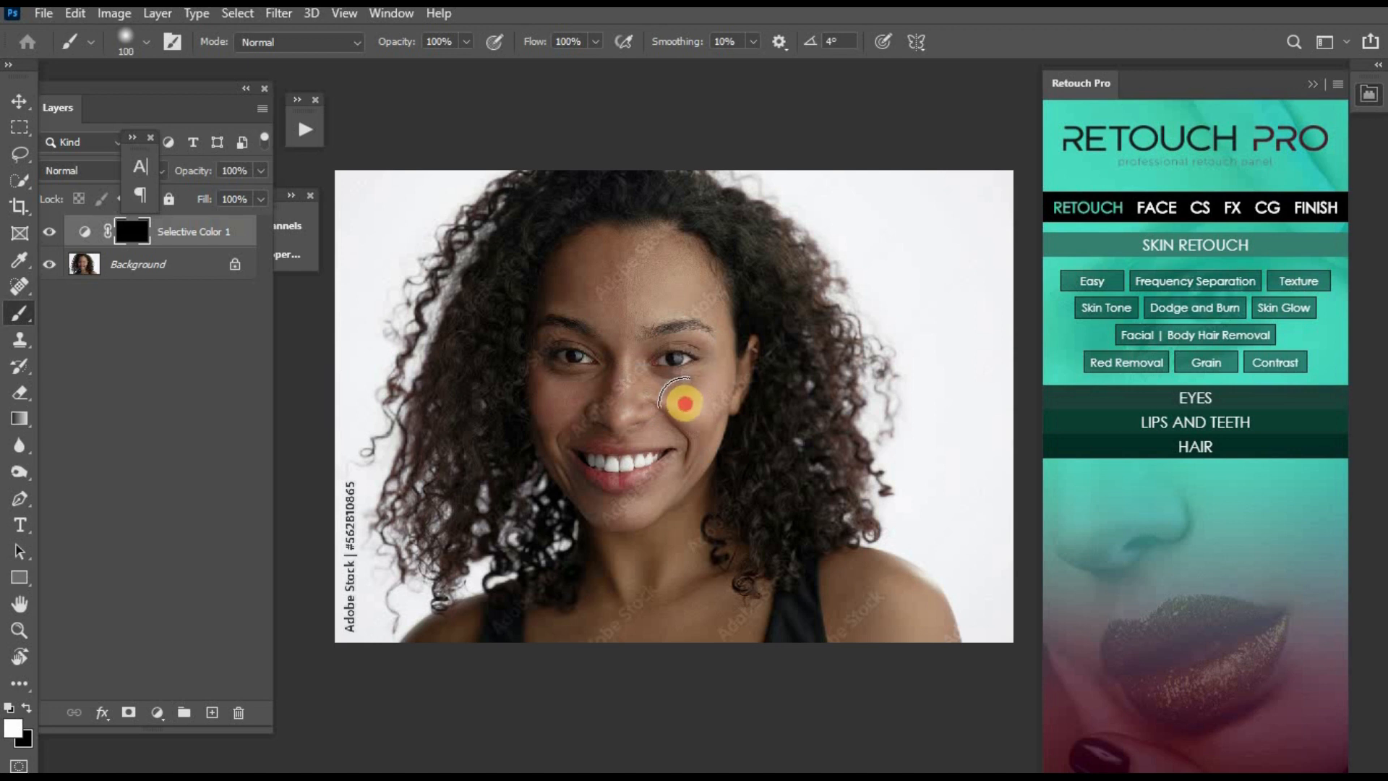
# - Reduce the Selective Color 1 layer's opacity to 27% and merge it into the Background layer
pyautogui.click(260, 167)
pyautogui.click(188, 191)
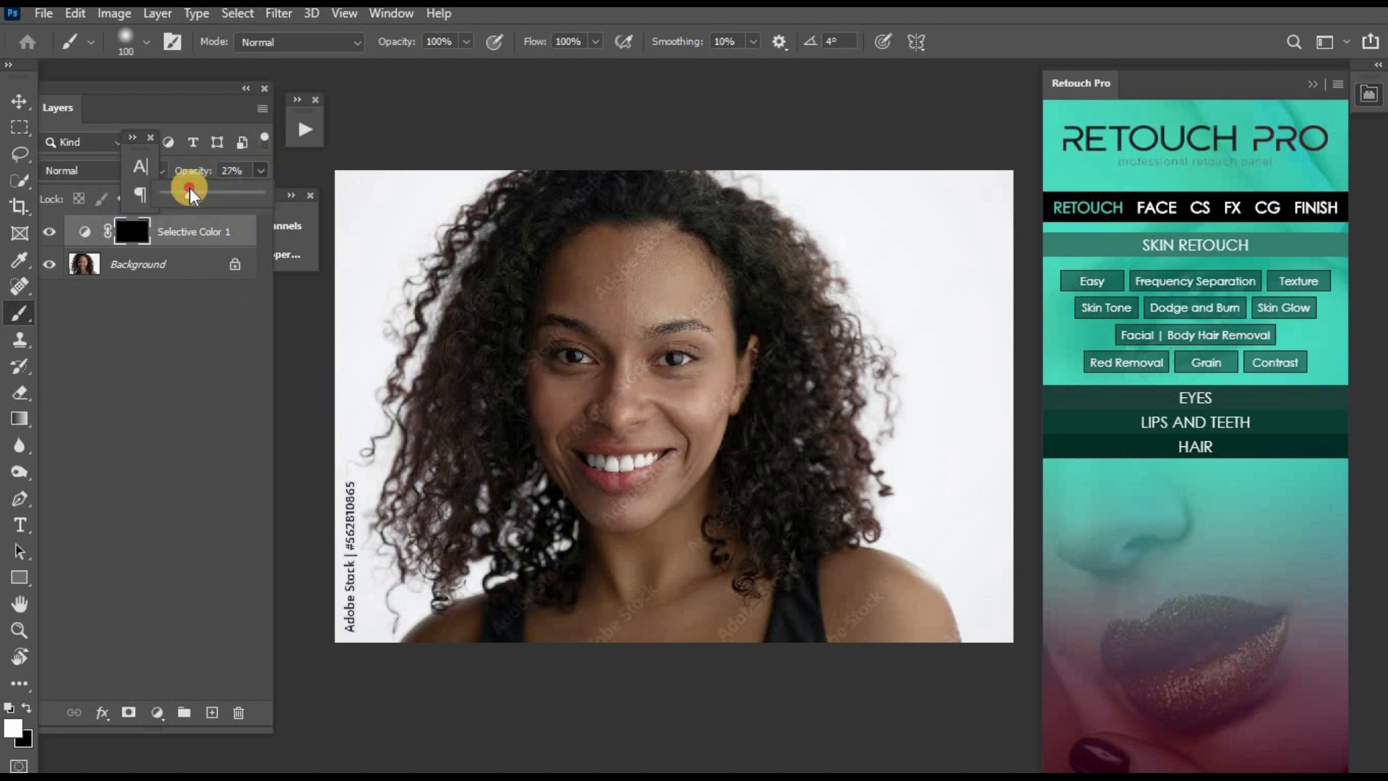
pyautogui.hotkey('ctrl', 'e')
pyautogui.press('z')
pyautogui.click(636, 327)
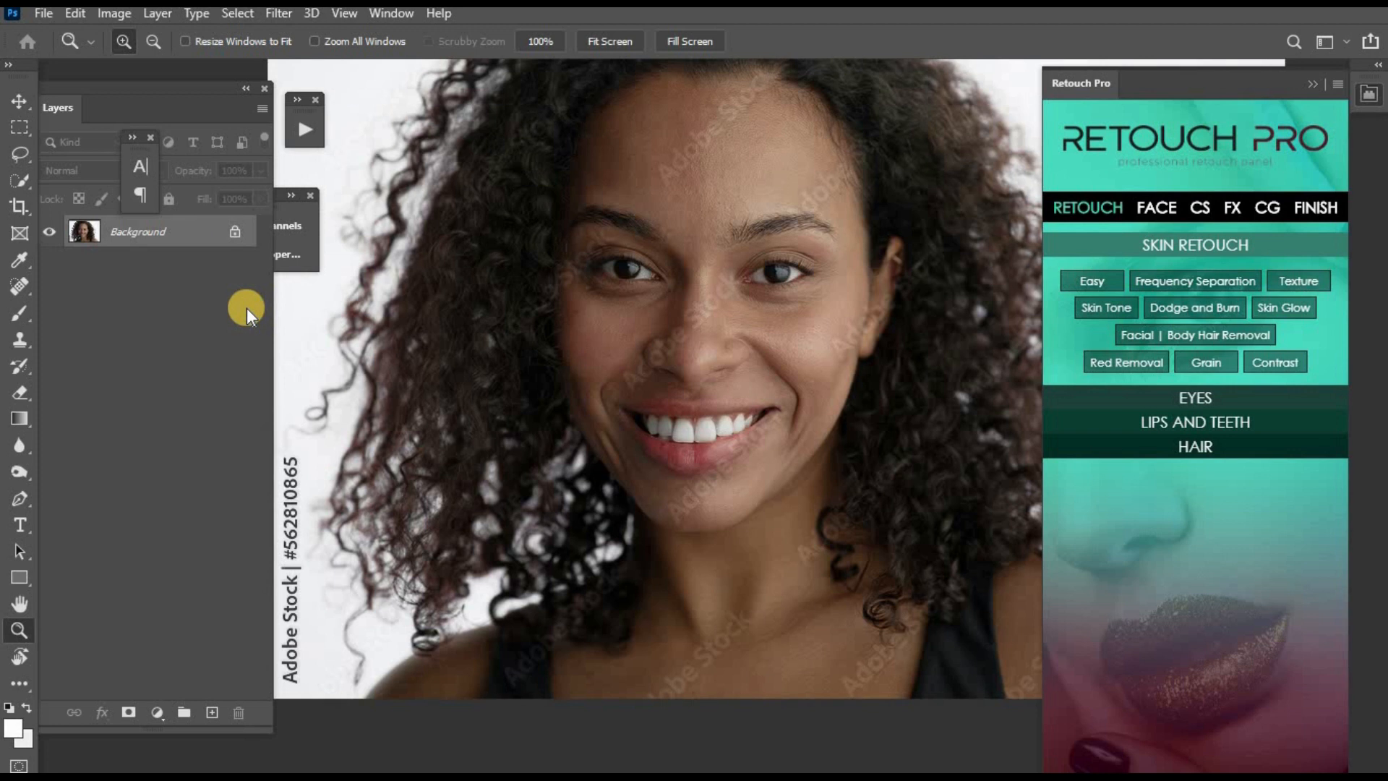
# - Run the Advance Frequency Separation action, accepting a Gaussian Blur radius of 14 pixels
pyautogui.click(299, 131)
pyautogui.click(410, 215)
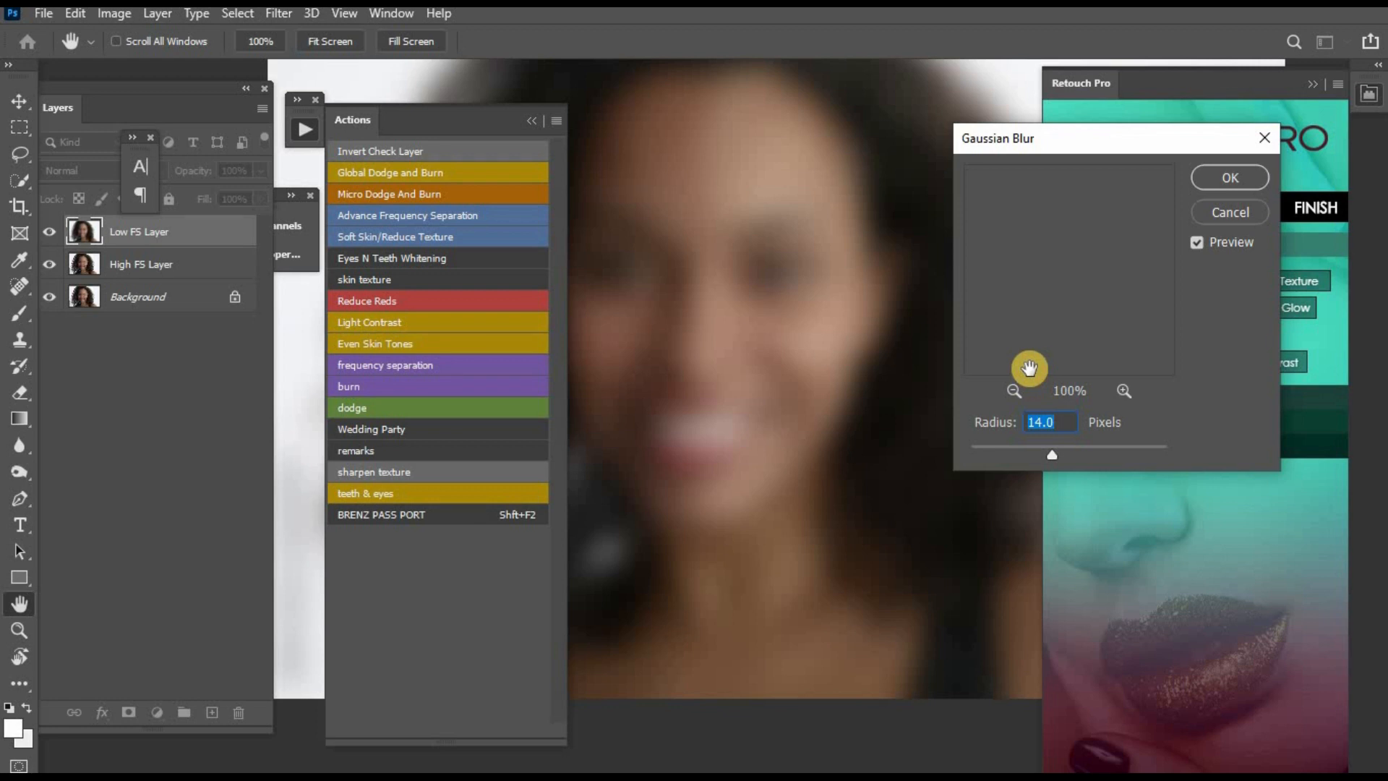
pyautogui.click(1229, 177)
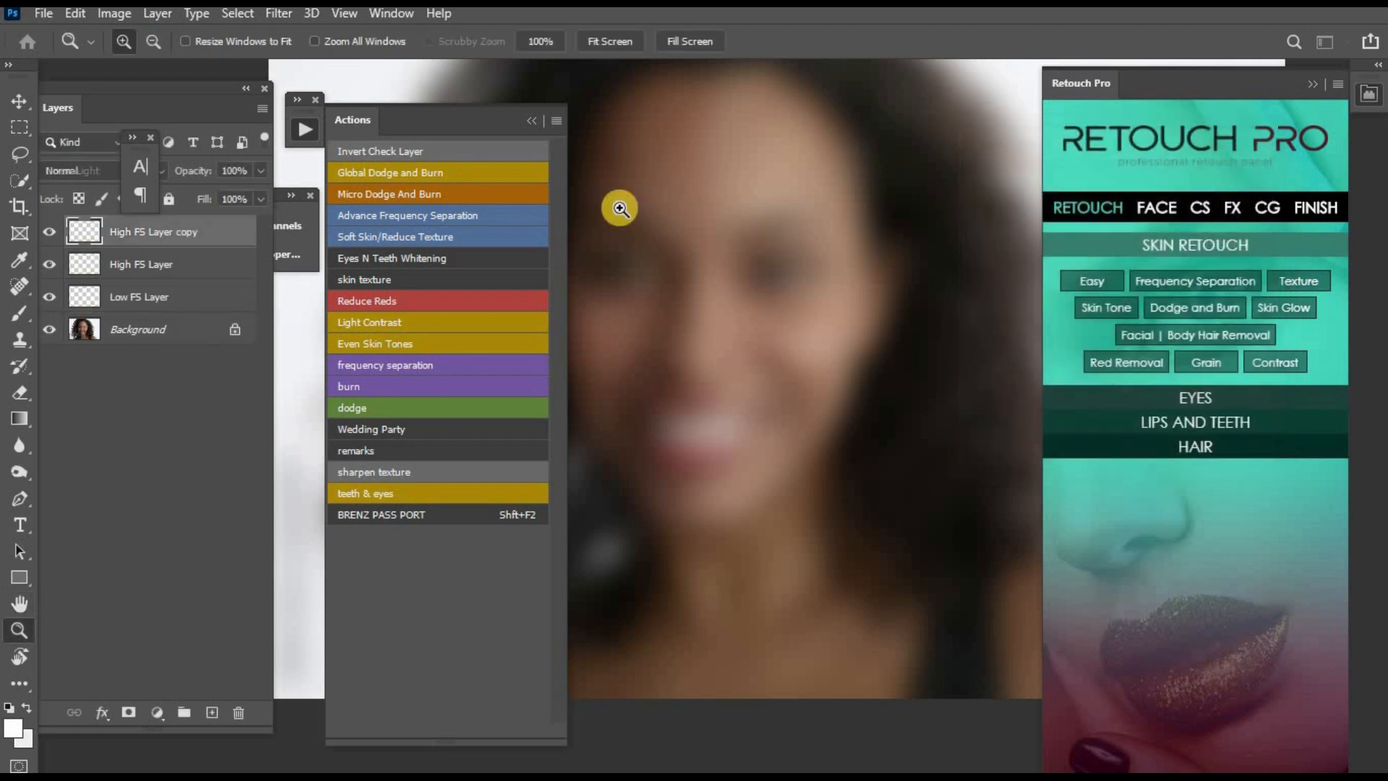
pyautogui.click(72, 228)
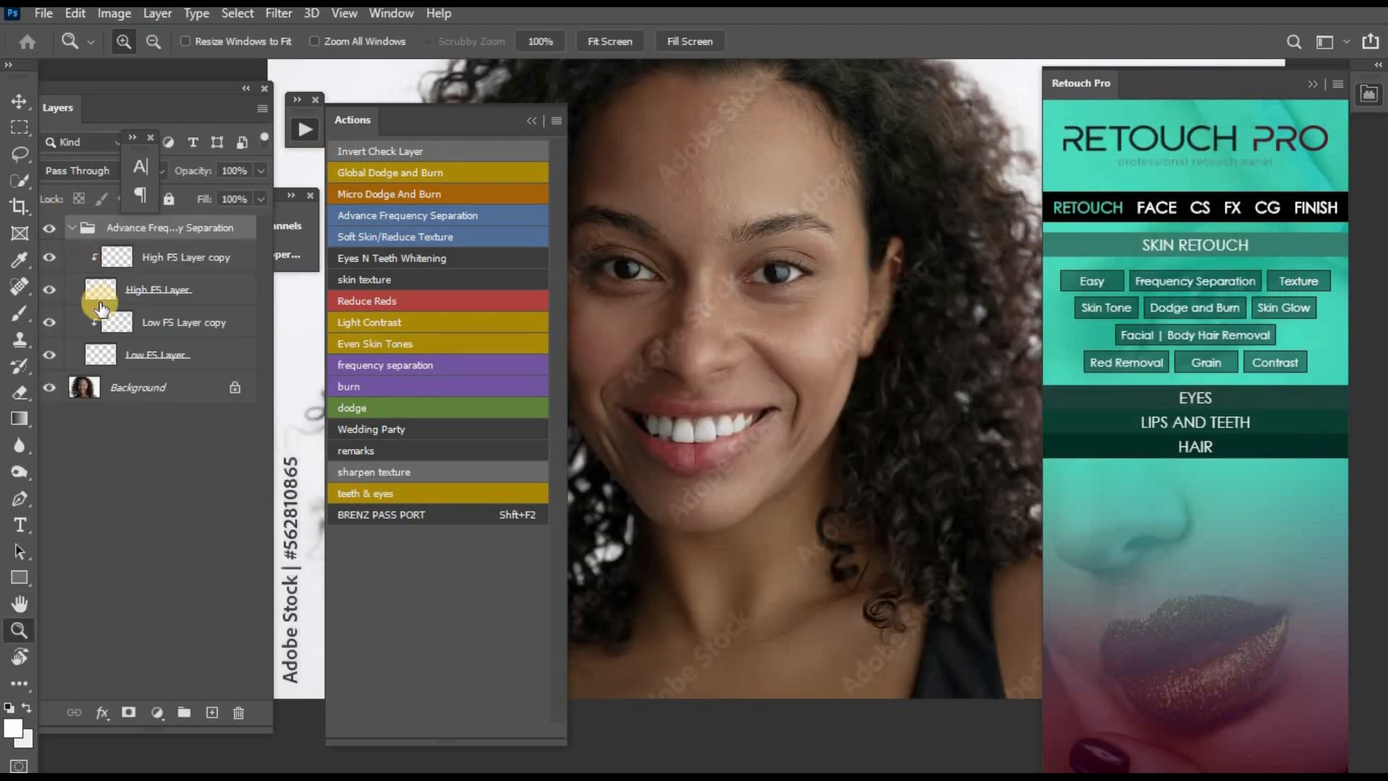
# - On the Low FS Layer copy, lasso the forehead area above the eyebrow beside the hairline with a 15 px feather
pyautogui.click(221, 311)
pyautogui.click(731, 302)
pyautogui.click(752, 271)
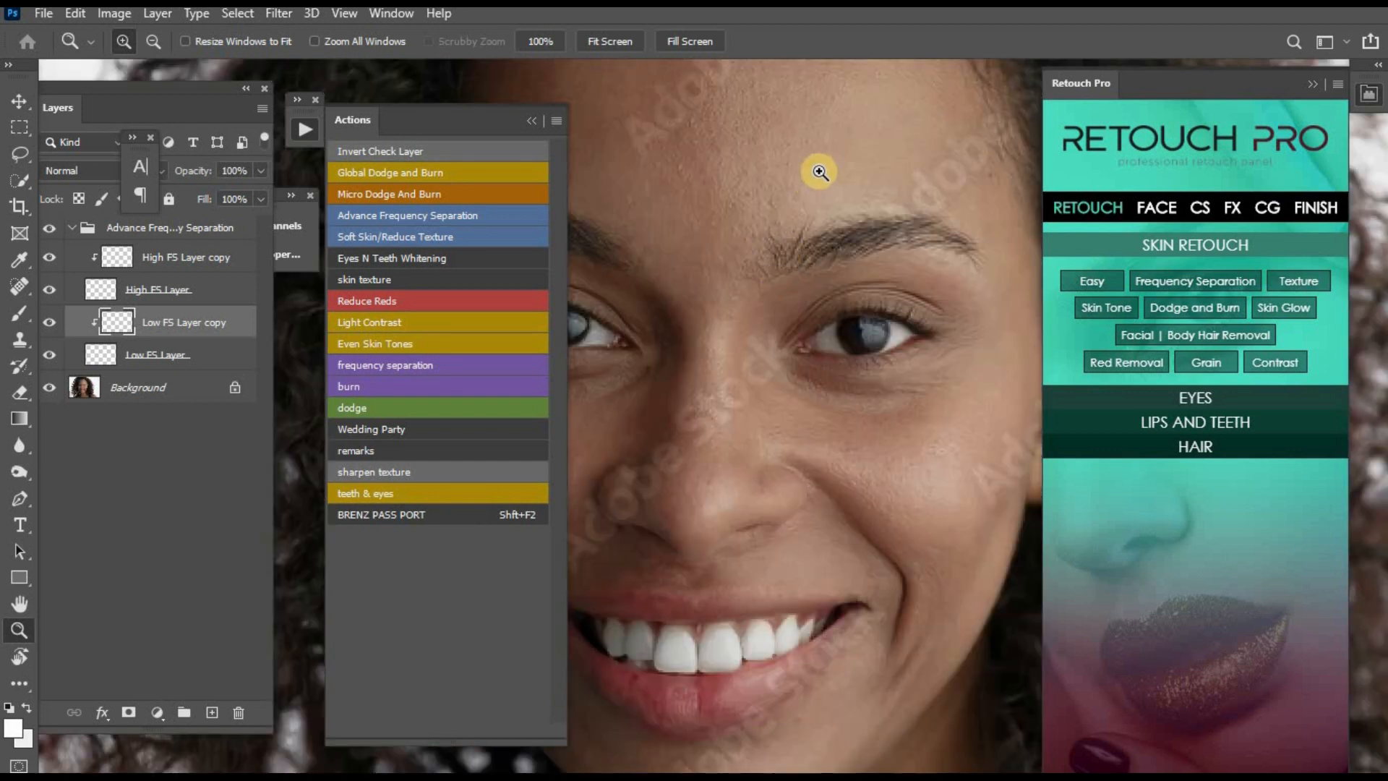
pyautogui.click(814, 312)
pyautogui.press('l')
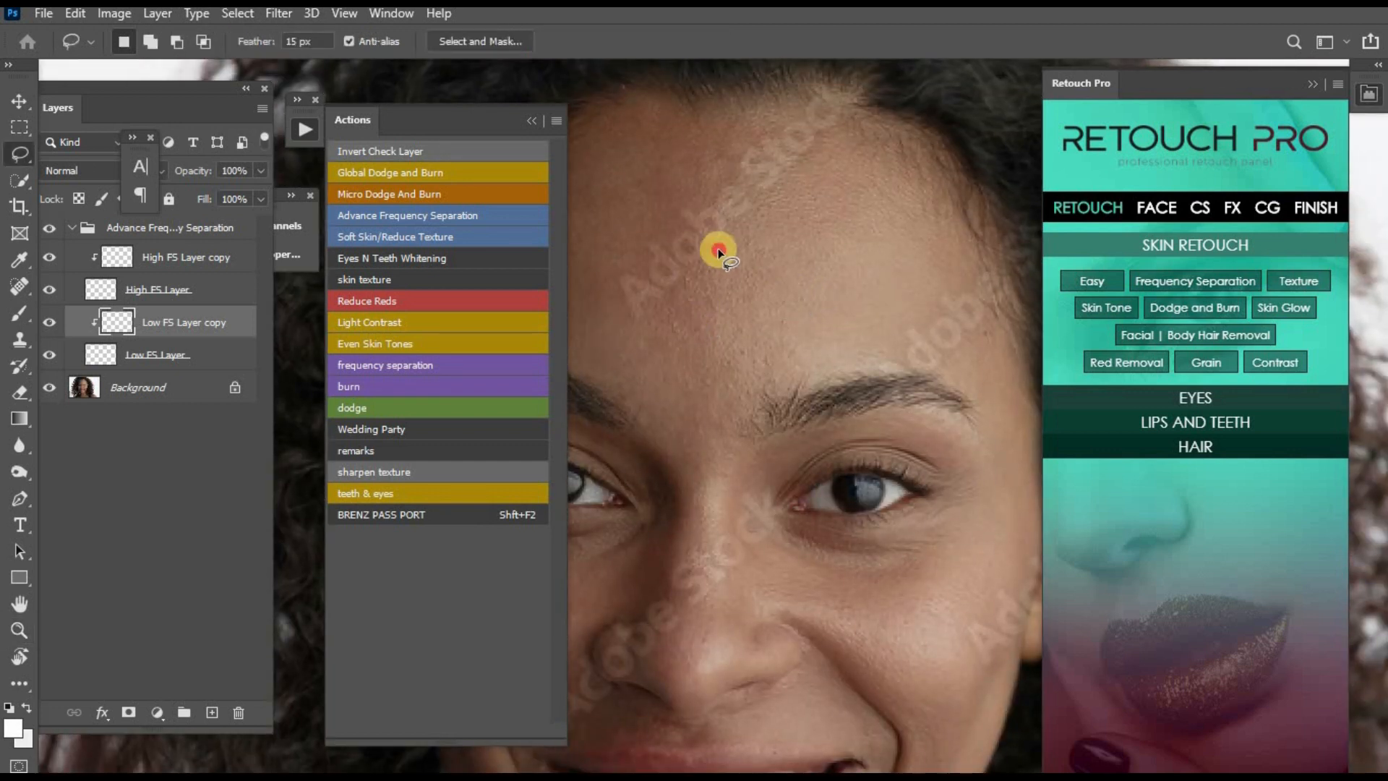
pyautogui.moveTo(873, 129)
pyautogui.mouseDown()
pyautogui.moveTo(916, 134)
pyautogui.moveTo(938, 188)
pyautogui.mouseUp()
pyautogui.moveTo(883, 331)
pyautogui.mouseDown()
pyautogui.moveTo(752, 383)
pyautogui.moveTo(715, 282)
pyautogui.mouseUp()
# - Smooth the selected forehead area by adjusting and applying a Gaussian Blur, and clear the selection
pyautogui.hotkey('ctrl', 'alt', 'f')
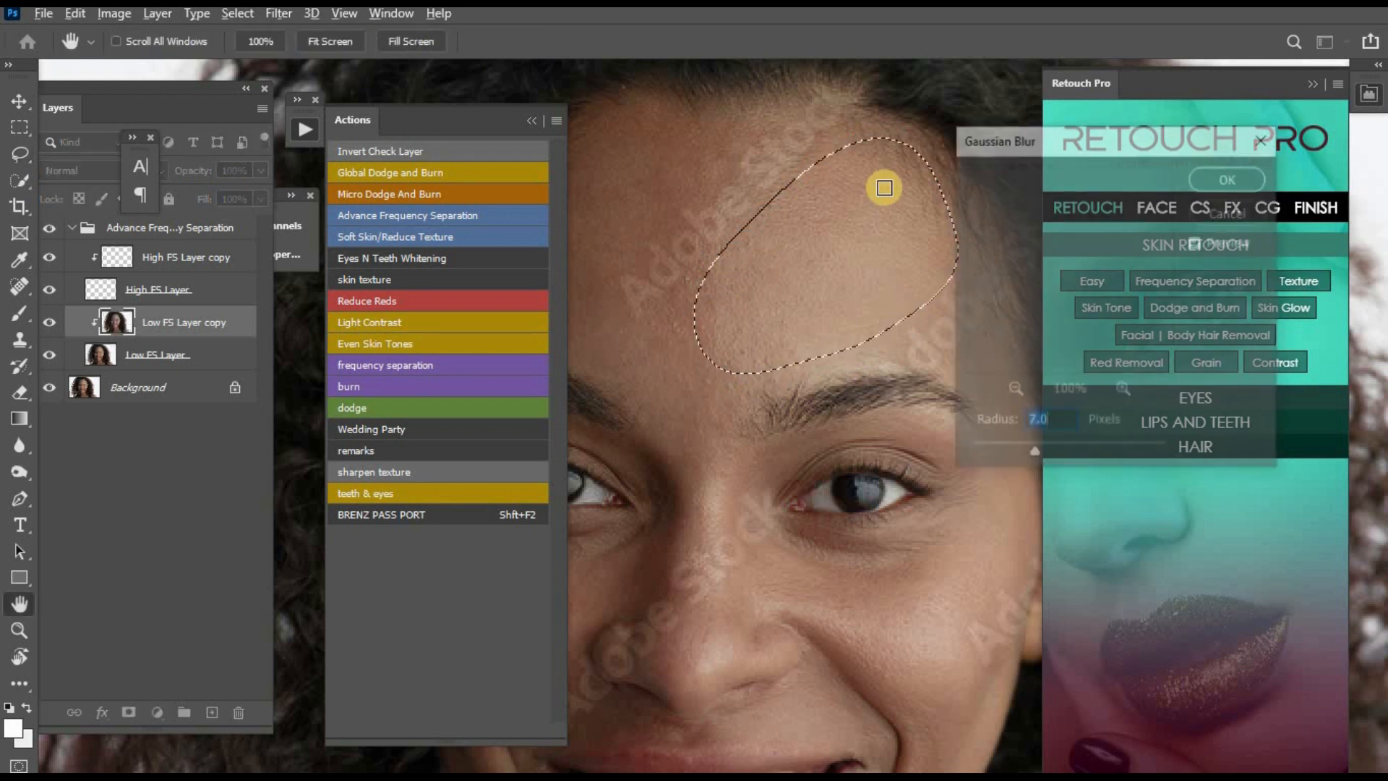
pyautogui.moveTo(1017, 456); pyautogui.dragTo(1000, 458)
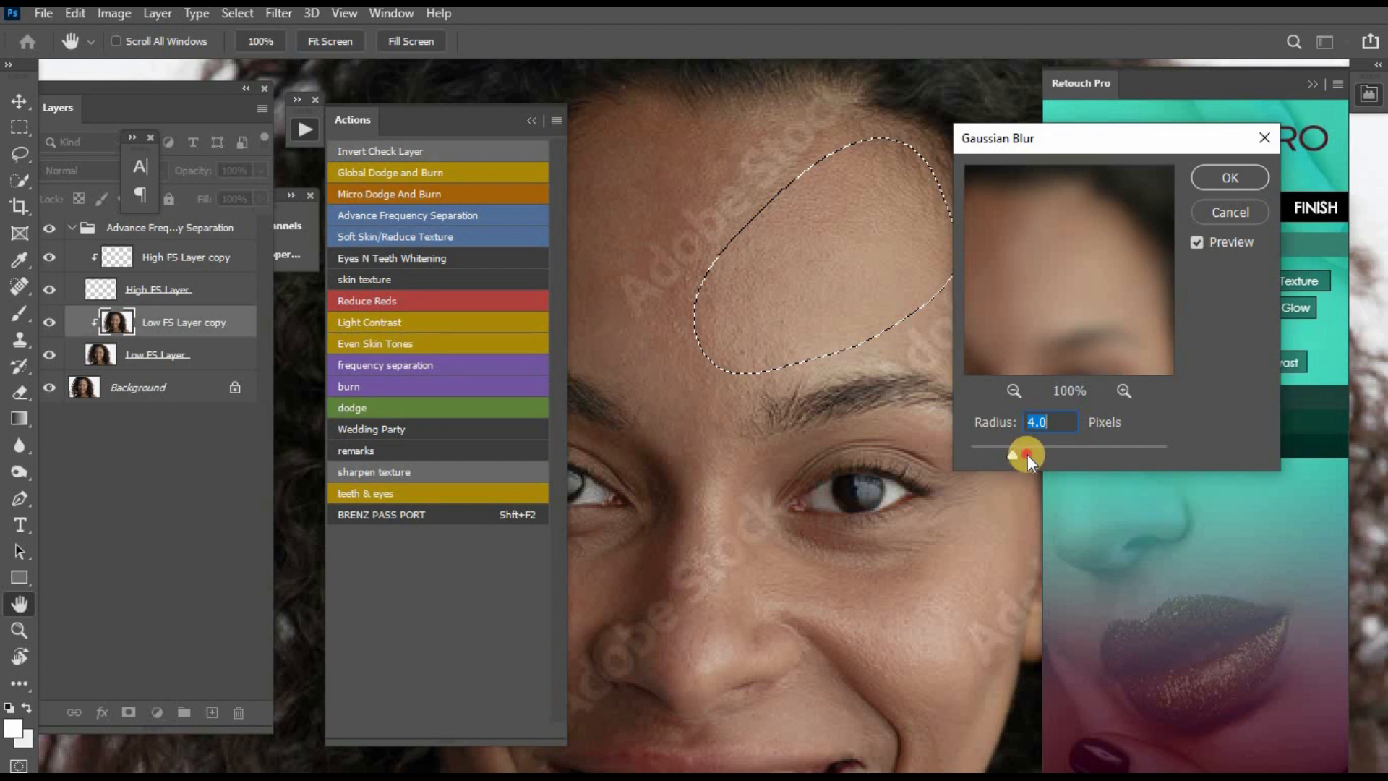
pyautogui.moveTo(1068, 455); pyautogui.dragTo(990, 449)
pyautogui.click(1230, 177)
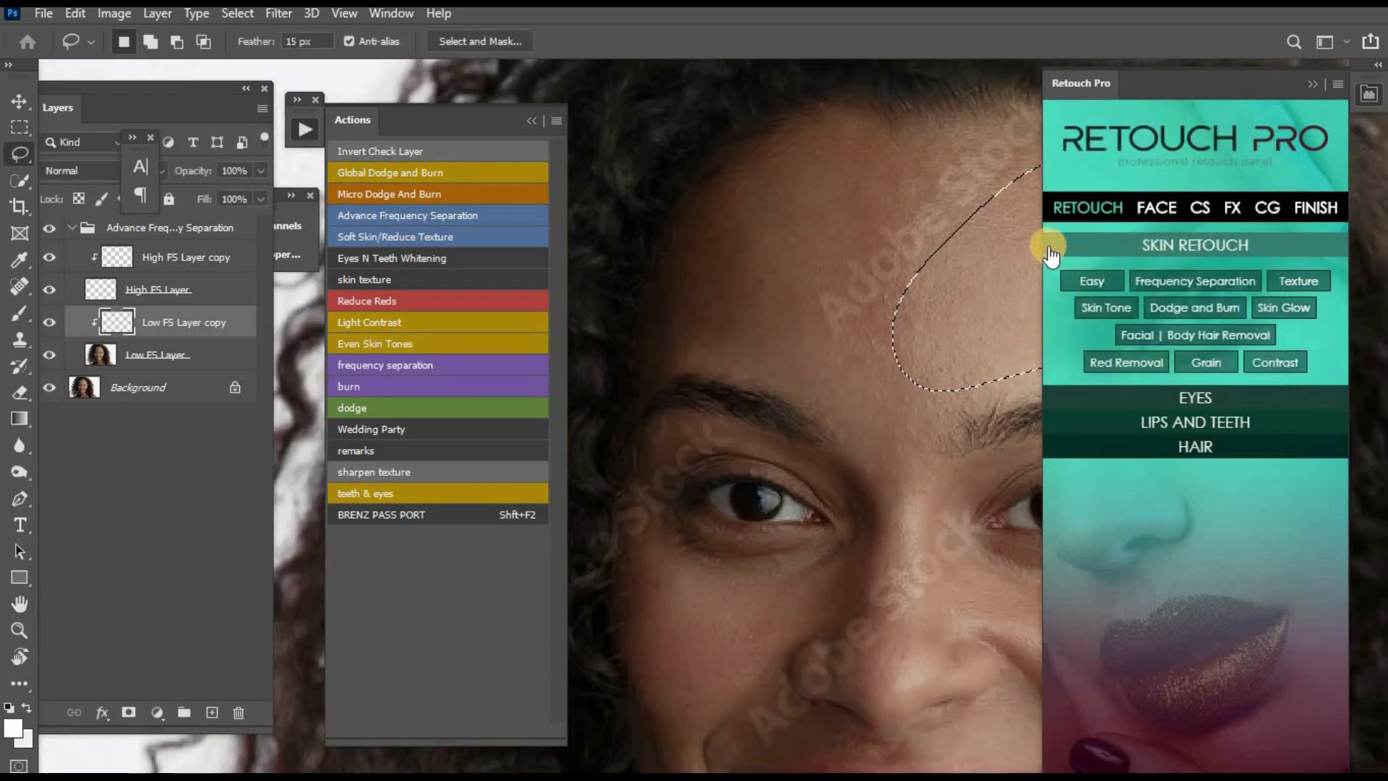
pyautogui.hotkey('ctrl', 'd')
# - Lasso the forehead from the hairline down to between the eyebrows, smooth it with Gaussian Blur, and clear the selection
pyautogui.moveTo(685, 256); pyautogui.dragTo(738, 156)
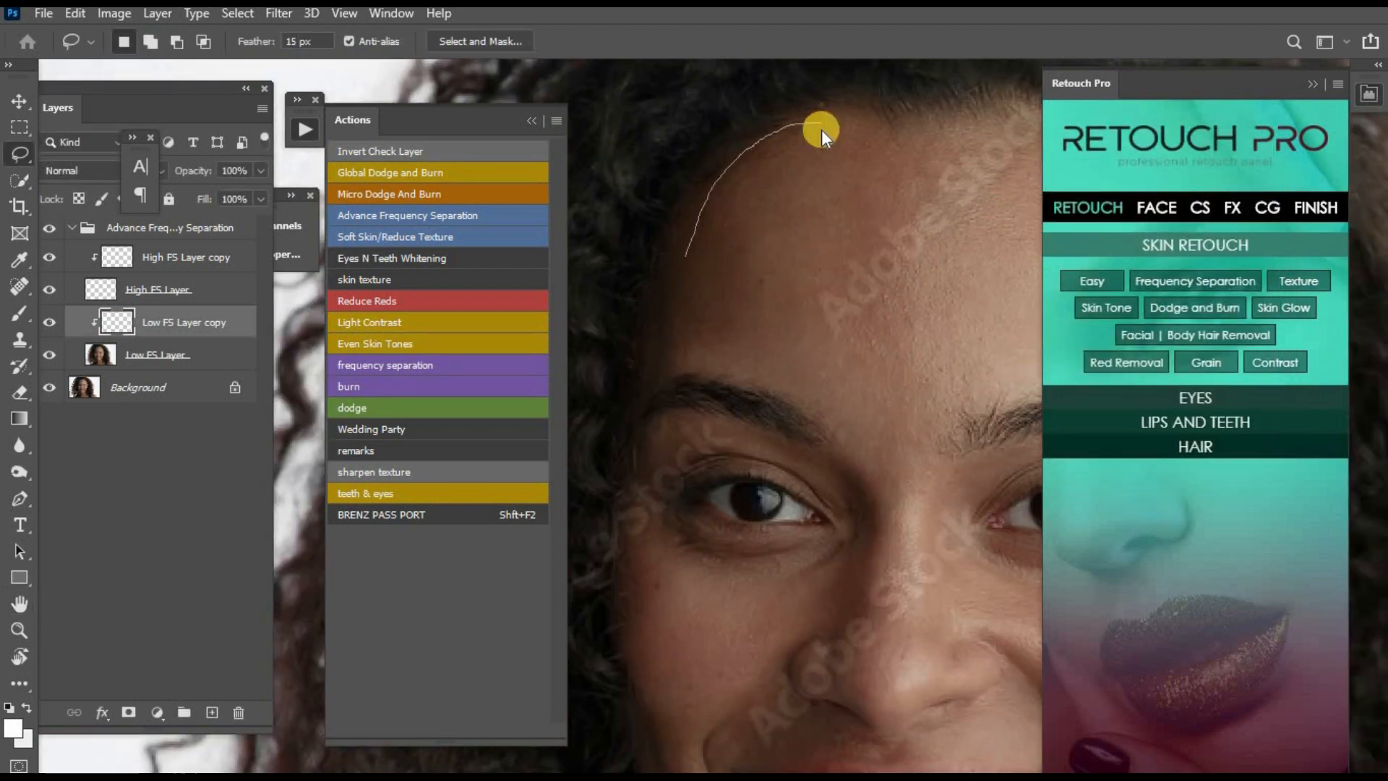
pyautogui.moveTo(821, 129); pyautogui.dragTo(822, 125)
pyautogui.press('Return')
pyautogui.moveTo(697, 228)
pyautogui.mouseDown()
pyautogui.moveTo(791, 147)
pyautogui.moveTo(901, 128)
pyautogui.mouseUp()
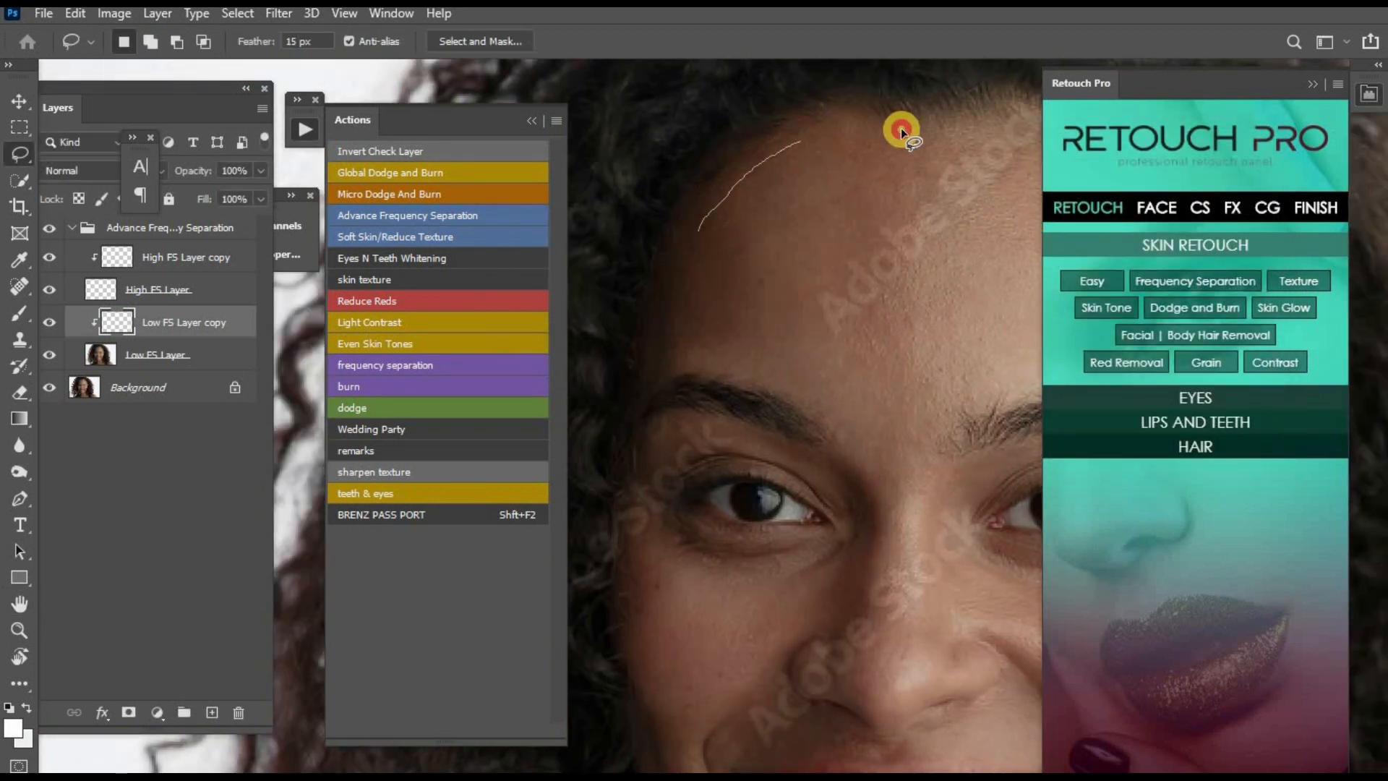
pyautogui.moveTo(883, 199)
pyautogui.mouseDown()
pyautogui.moveTo(819, 274)
pyautogui.moveTo(809, 309)
pyautogui.mouseUp()
pyautogui.moveTo(929, 409)
pyautogui.mouseDown()
pyautogui.moveTo(816, 405)
pyautogui.moveTo(717, 366)
pyautogui.moveTo(677, 317)
pyautogui.moveTo(816, 150)
pyautogui.mouseUp()
pyautogui.click(1242, 175)
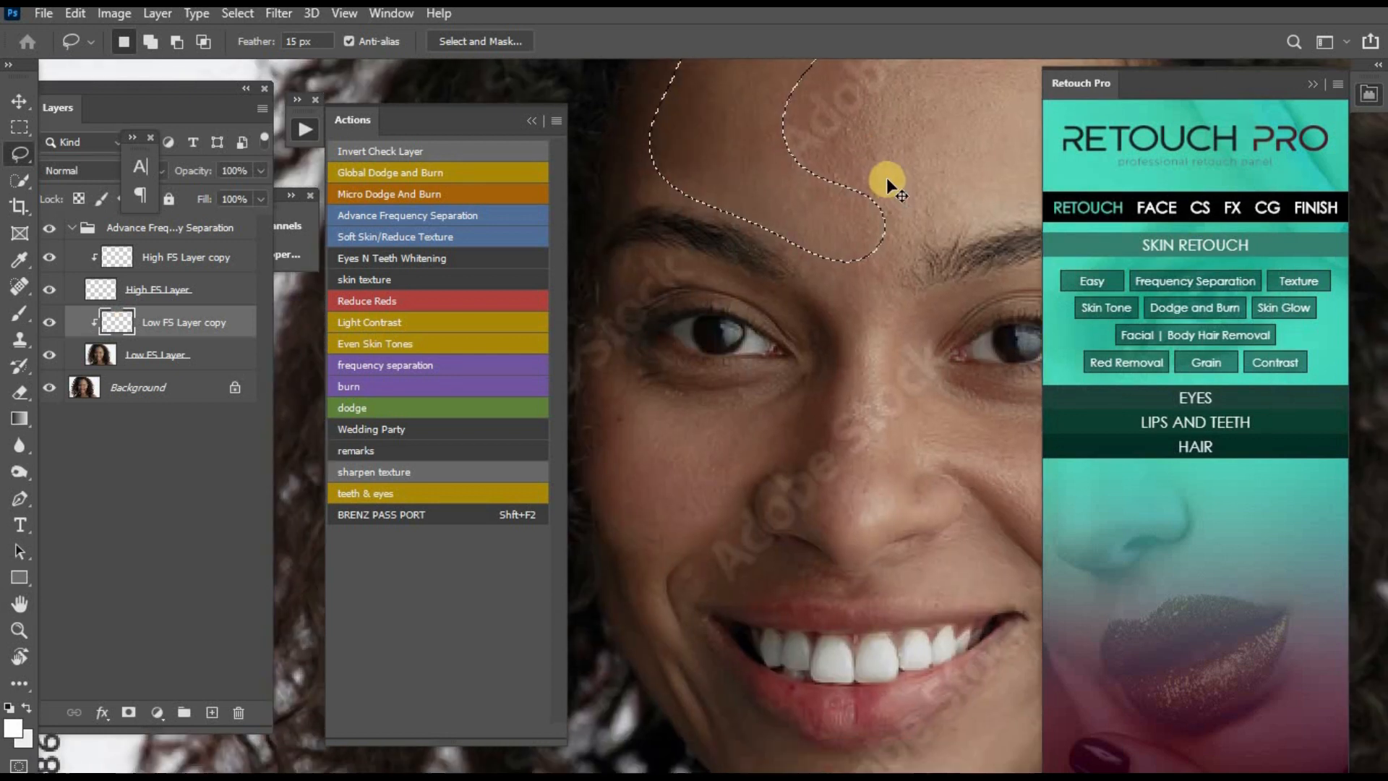
pyautogui.hotkey('ctrl', 'd')
# - Lasso the cheek below the eye on the image's left side and smooth it with a 3.9-pixel Gaussian Blur
pyautogui.moveTo(853, 346); pyautogui.dragTo(892, 326)
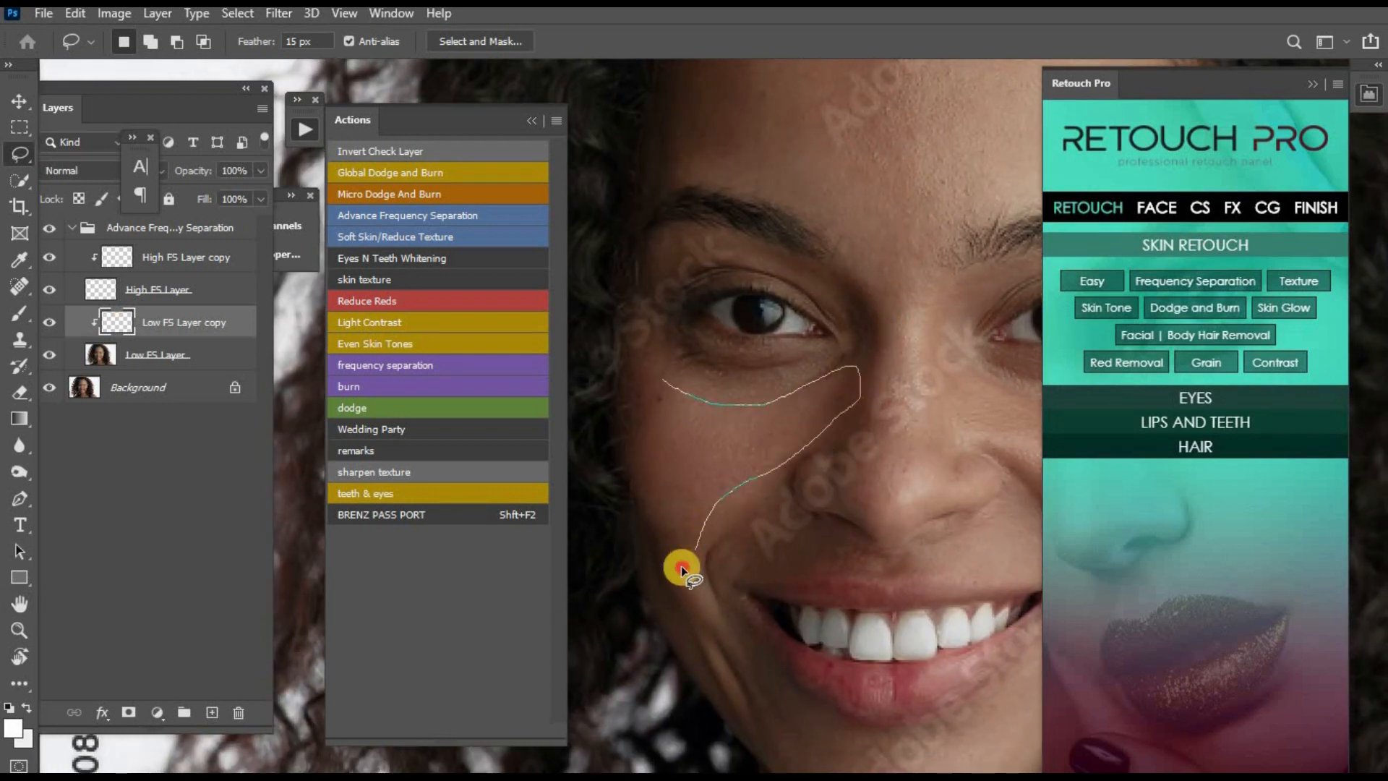
pyautogui.moveTo(681, 565)
pyautogui.mouseDown()
pyautogui.moveTo(660, 527)
pyautogui.moveTo(674, 388)
pyautogui.mouseUp()
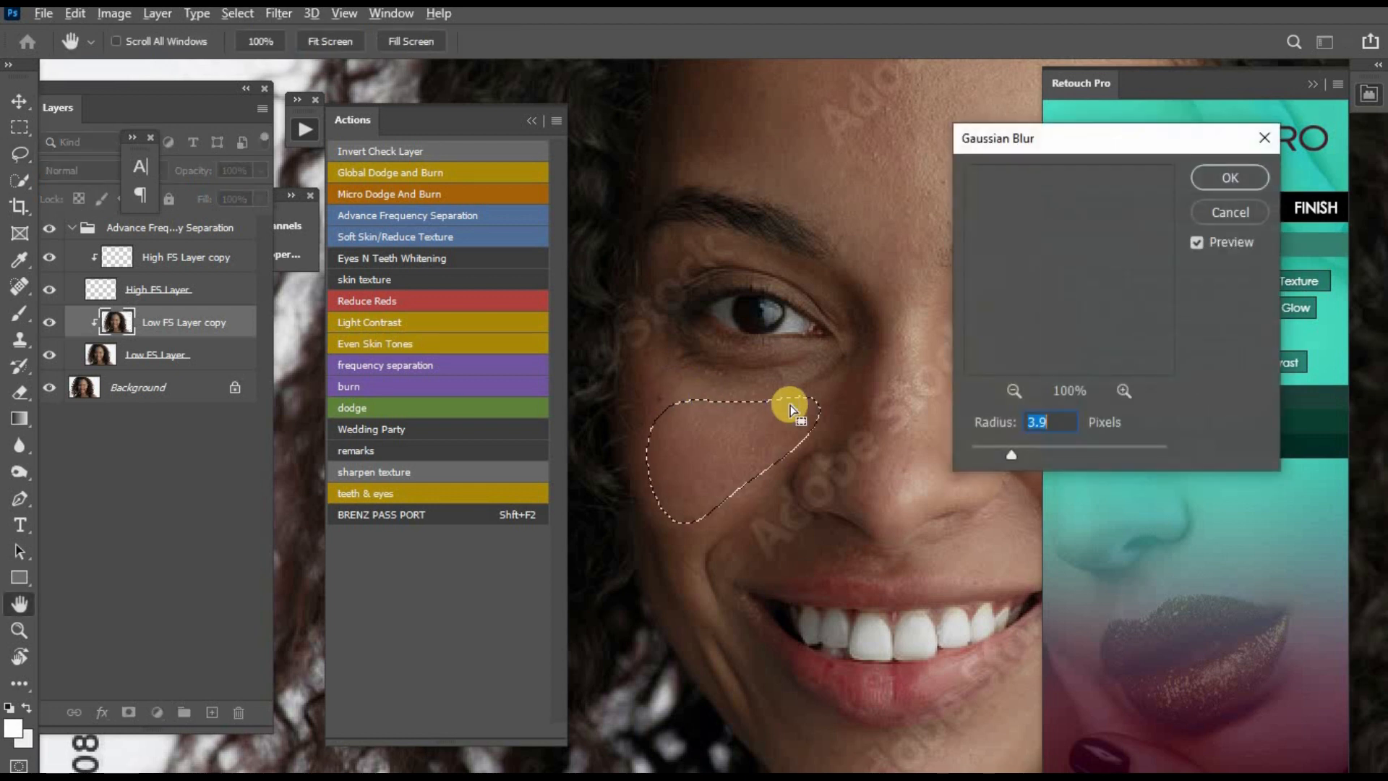
pyautogui.press('Return')
# - Lasso the opposite cheek between the under-eye area and the smile line, and smooth it with Gaussian Blur
pyautogui.moveTo(923, 466); pyautogui.dragTo(738, 457)
pyautogui.moveTo(803, 372)
pyautogui.mouseDown()
pyautogui.moveTo(852, 399)
pyautogui.moveTo(914, 392)
pyautogui.mouseUp()
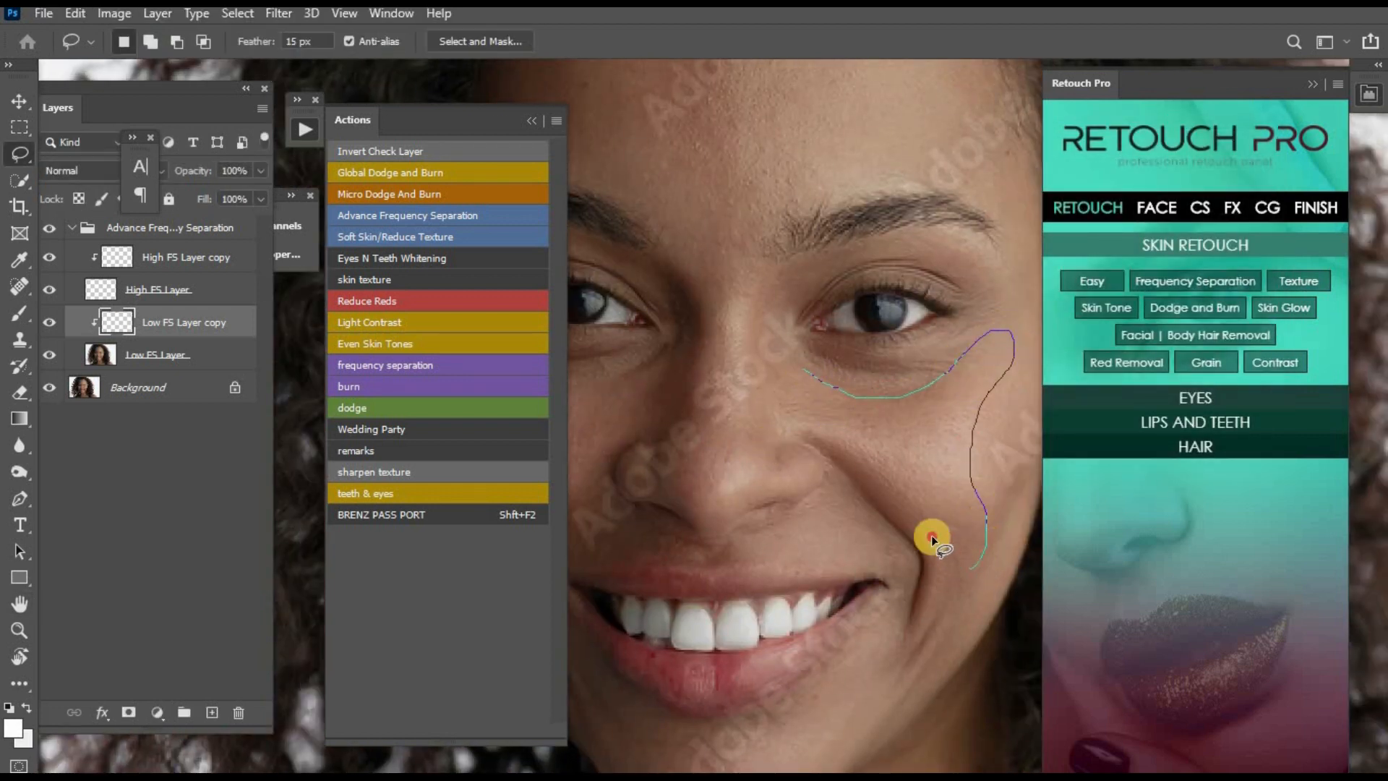
pyautogui.moveTo(931, 535)
pyautogui.mouseDown()
pyautogui.moveTo(794, 419)
pyautogui.moveTo(801, 374)
pyautogui.mouseUp()
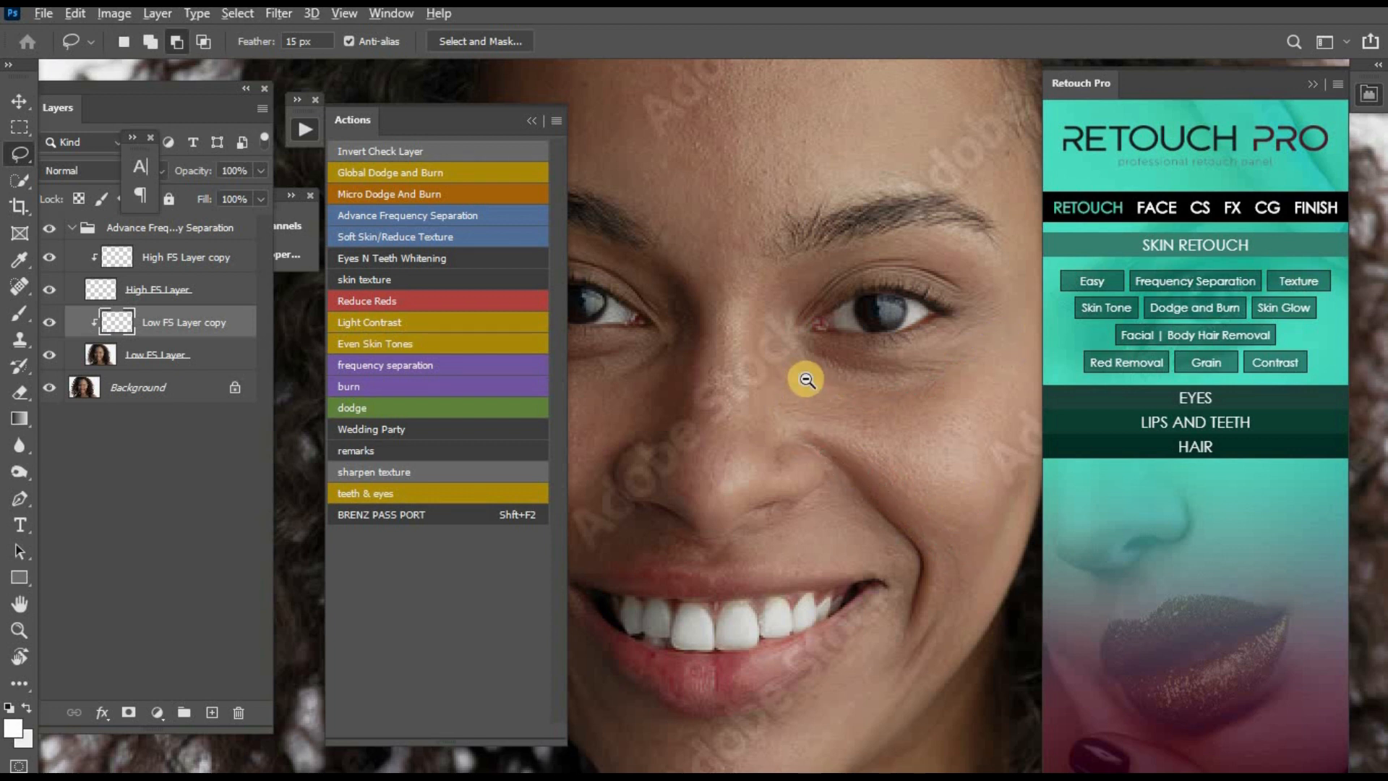
pyautogui.hotkey('ctrl', 'alt', 'f')
pyautogui.press('Return')
# - Lasso a small area of the chin below the mouth corner and smooth it with a 3.9-pixel Gaussian Blur
pyautogui.moveTo(838, 543); pyautogui.dragTo(886, 288)
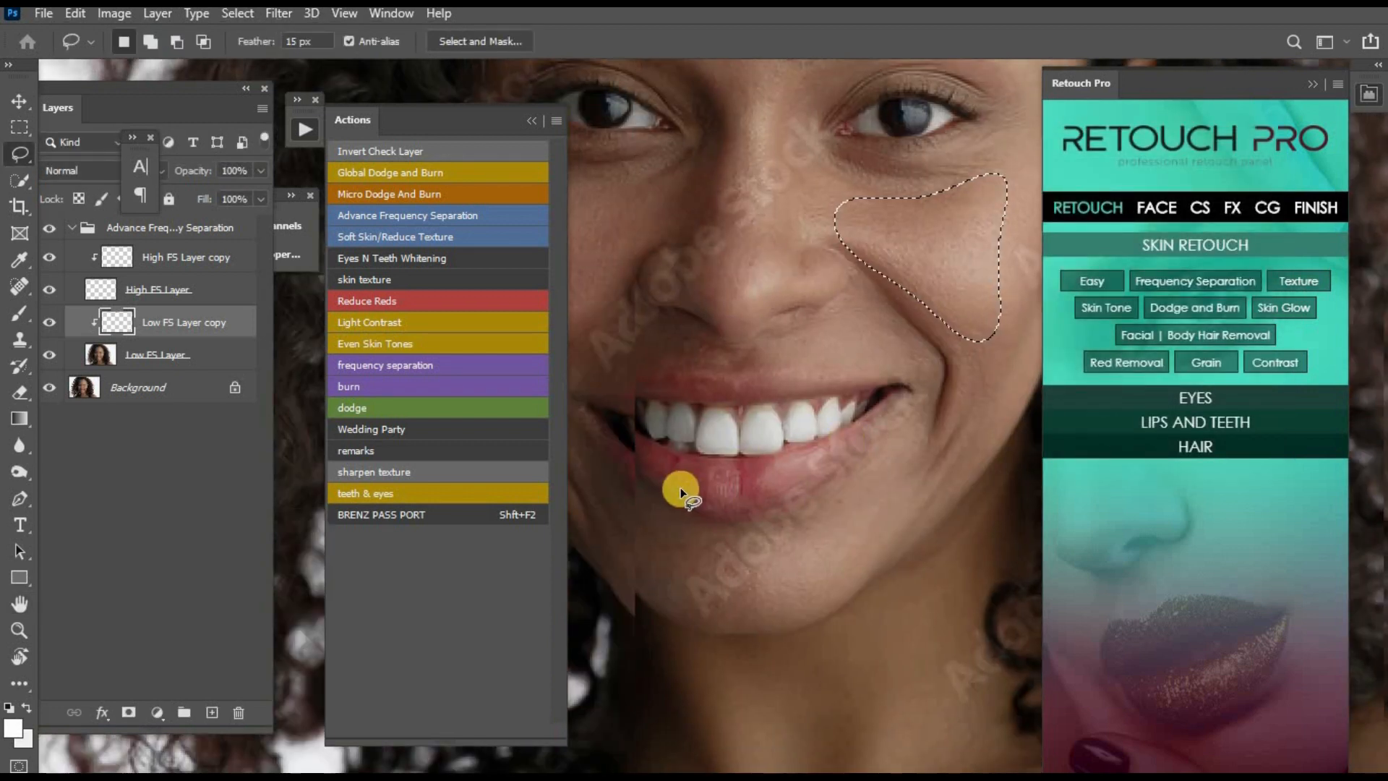
pyautogui.moveTo(680, 491); pyautogui.dragTo(844, 480)
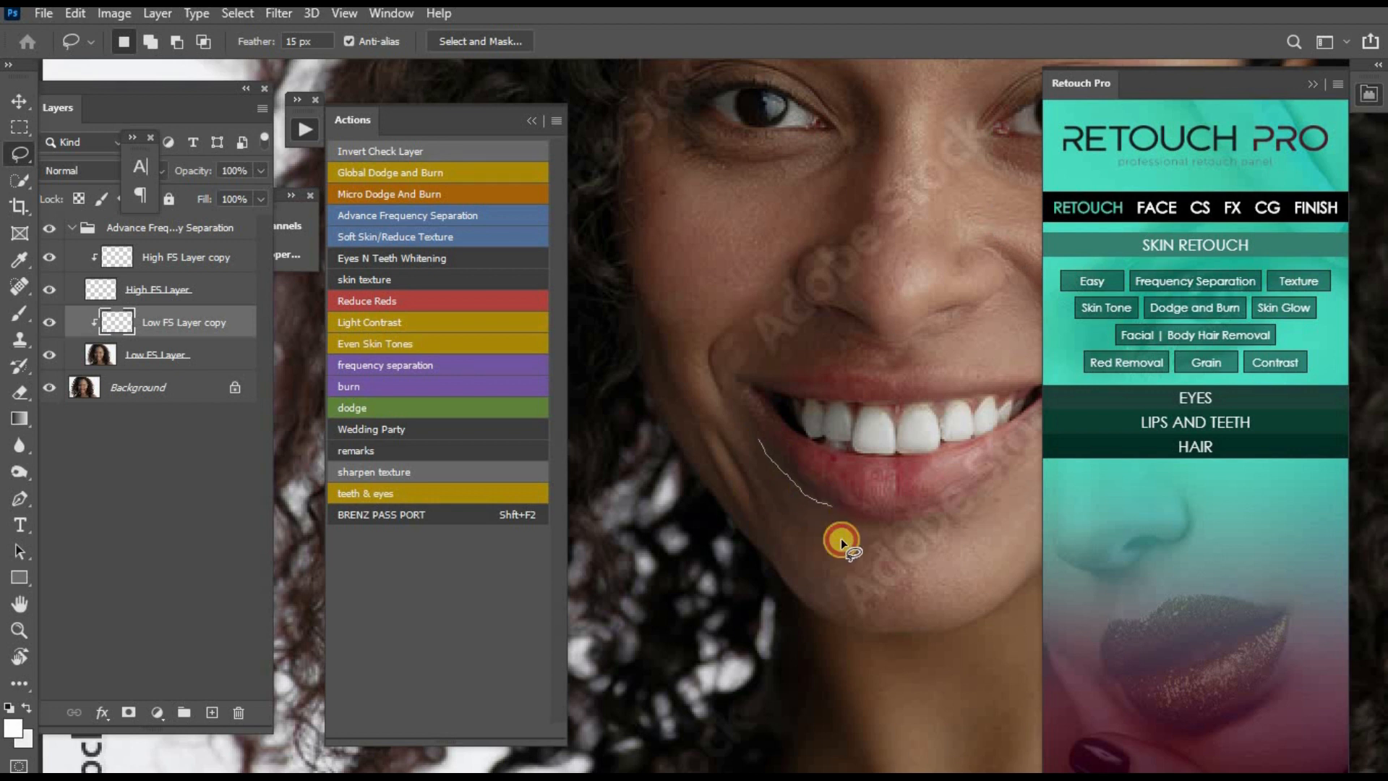
pyautogui.moveTo(841, 540)
pyautogui.mouseDown()
pyautogui.moveTo(827, 592)
pyautogui.moveTo(793, 584)
pyautogui.mouseUp()
pyautogui.hotkey('ctrl', 'alt', 'f')
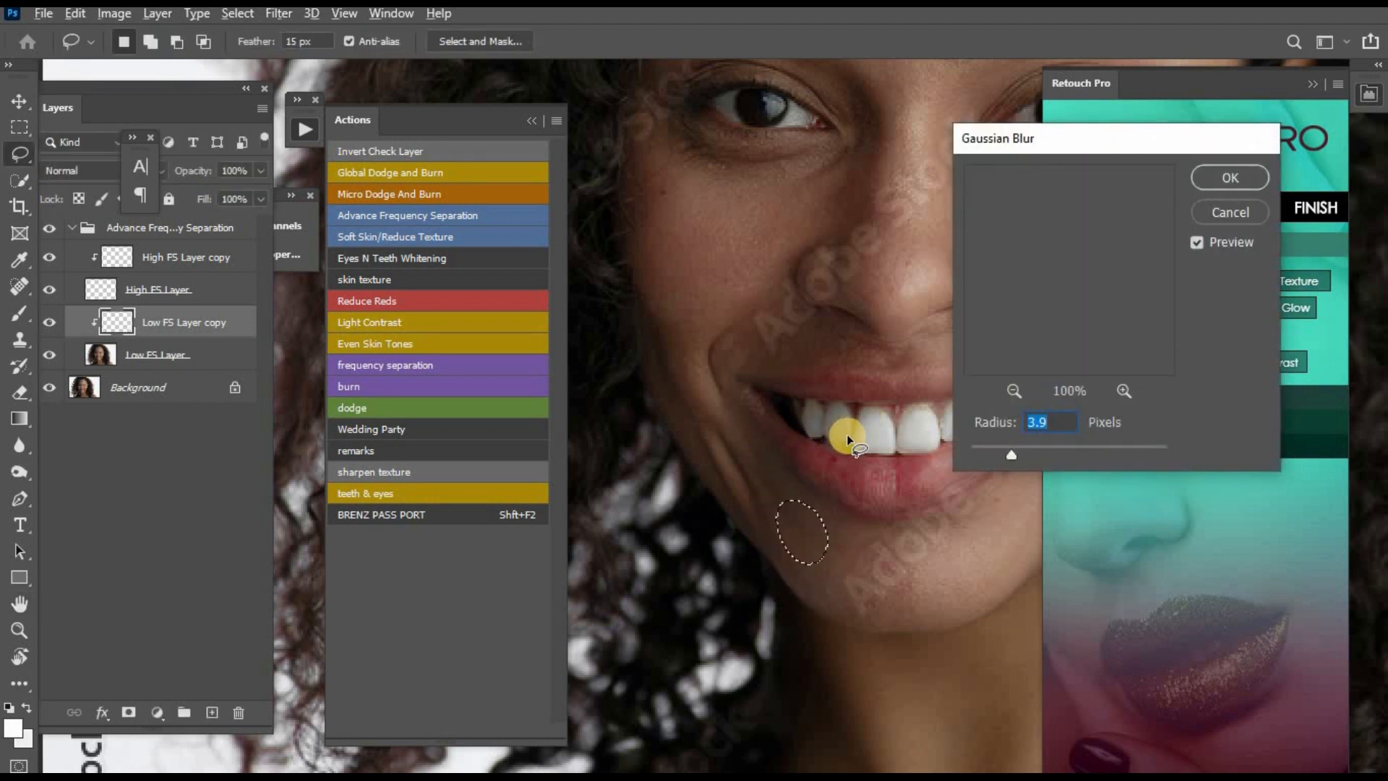
pyautogui.press('Return')
# - Merge the Advance Frequency Separation group into the Background layer
pyautogui.hotkey('ctrl', '0')
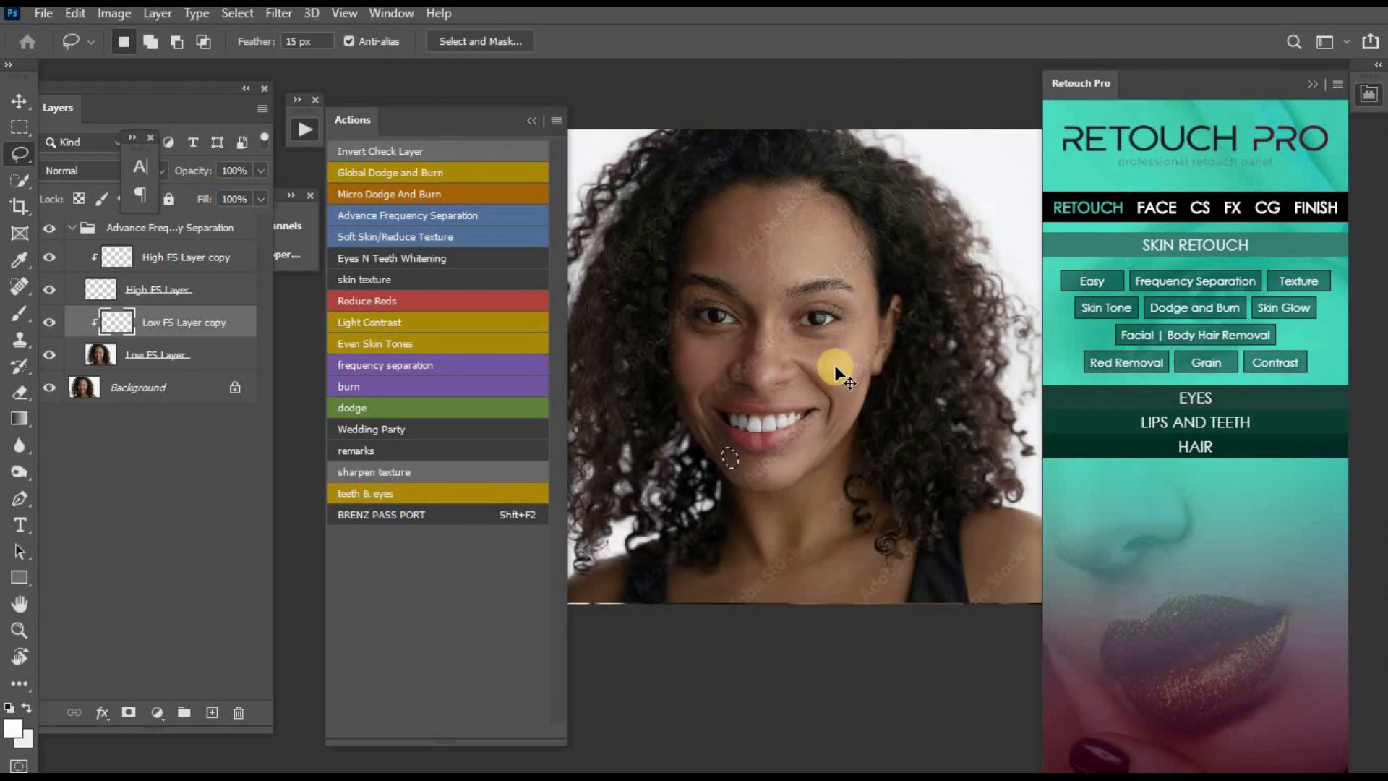
pyautogui.press('z')
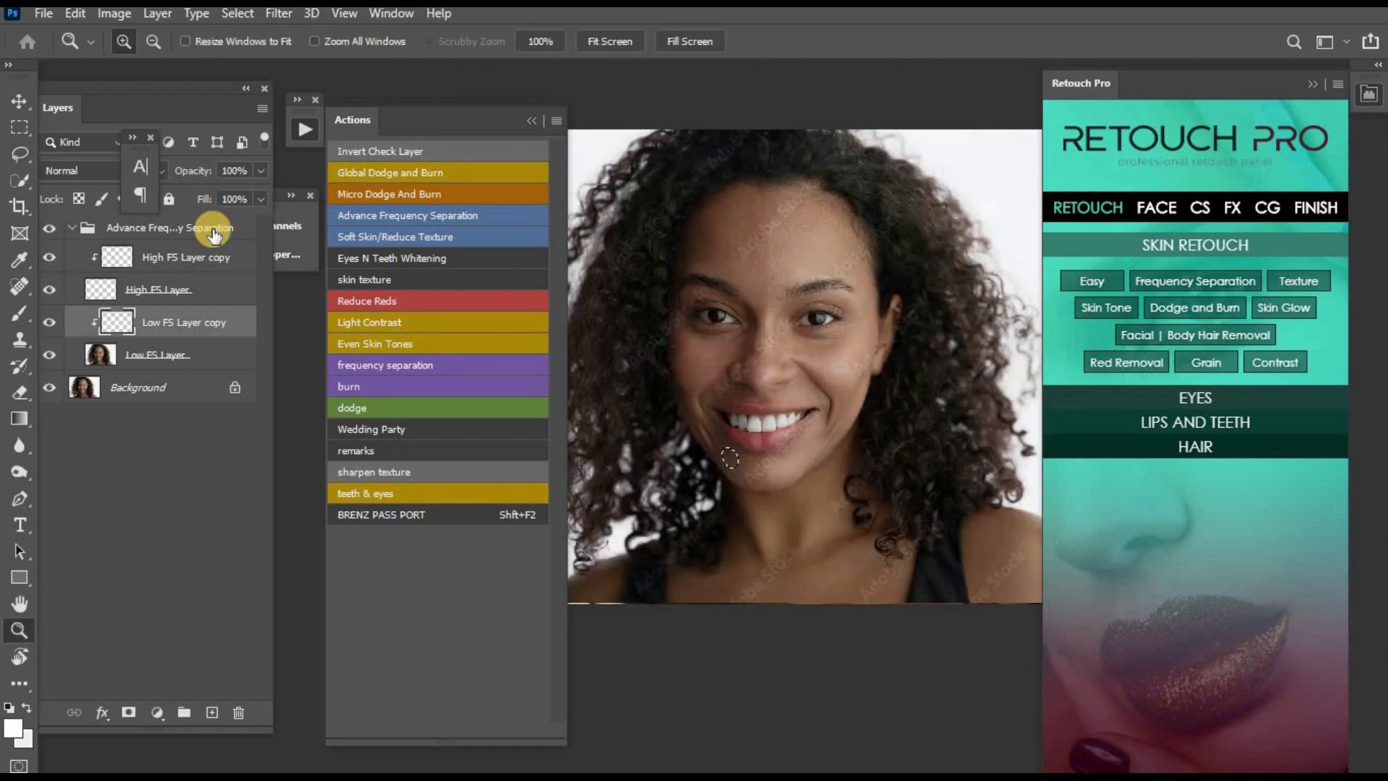
pyautogui.click(78, 230)
pyautogui.press('Delete')
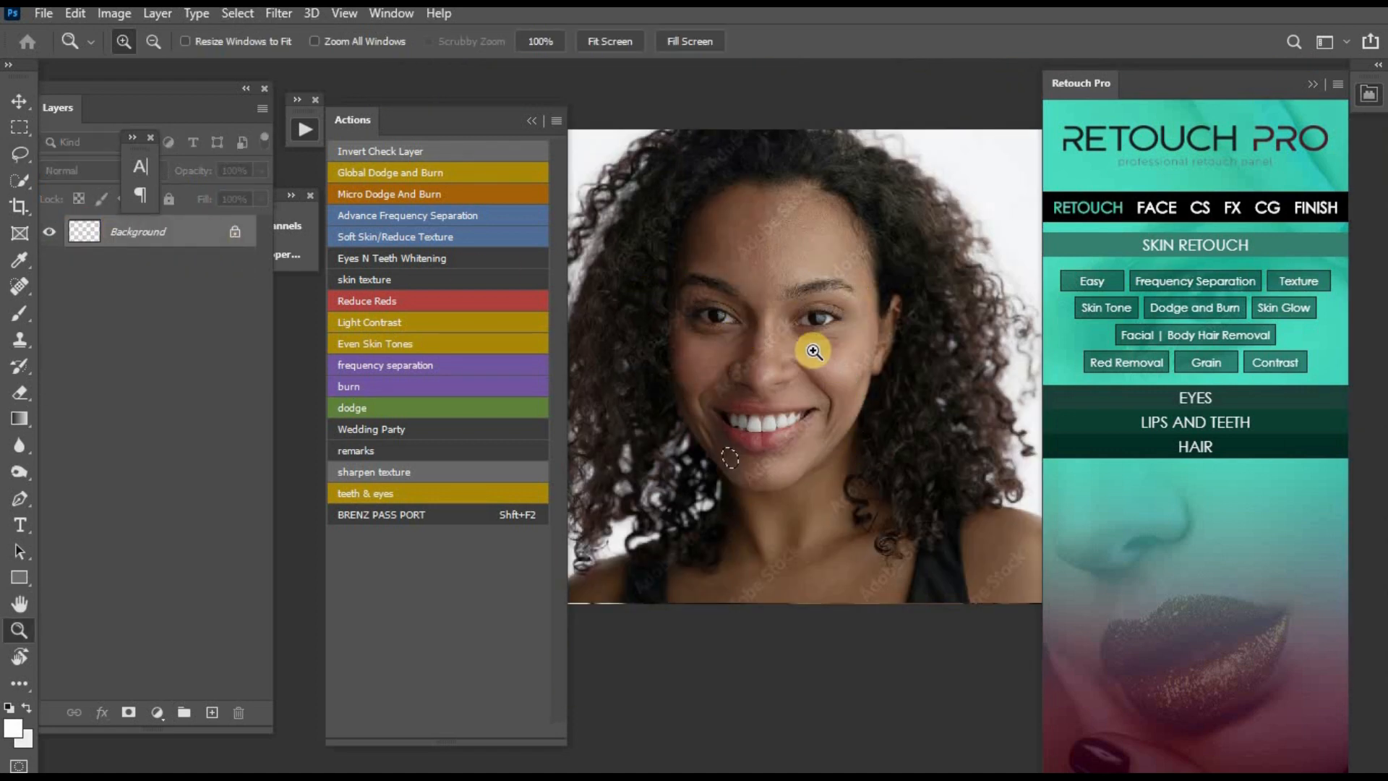
# - Examine the smoothed skin around the eyes and face, and collapse the Actions panel to free the canvas
pyautogui.click(719, 316)
pyautogui.keyDown('alt'); pyautogui.click(900, 334); pyautogui.keyUp('alt')
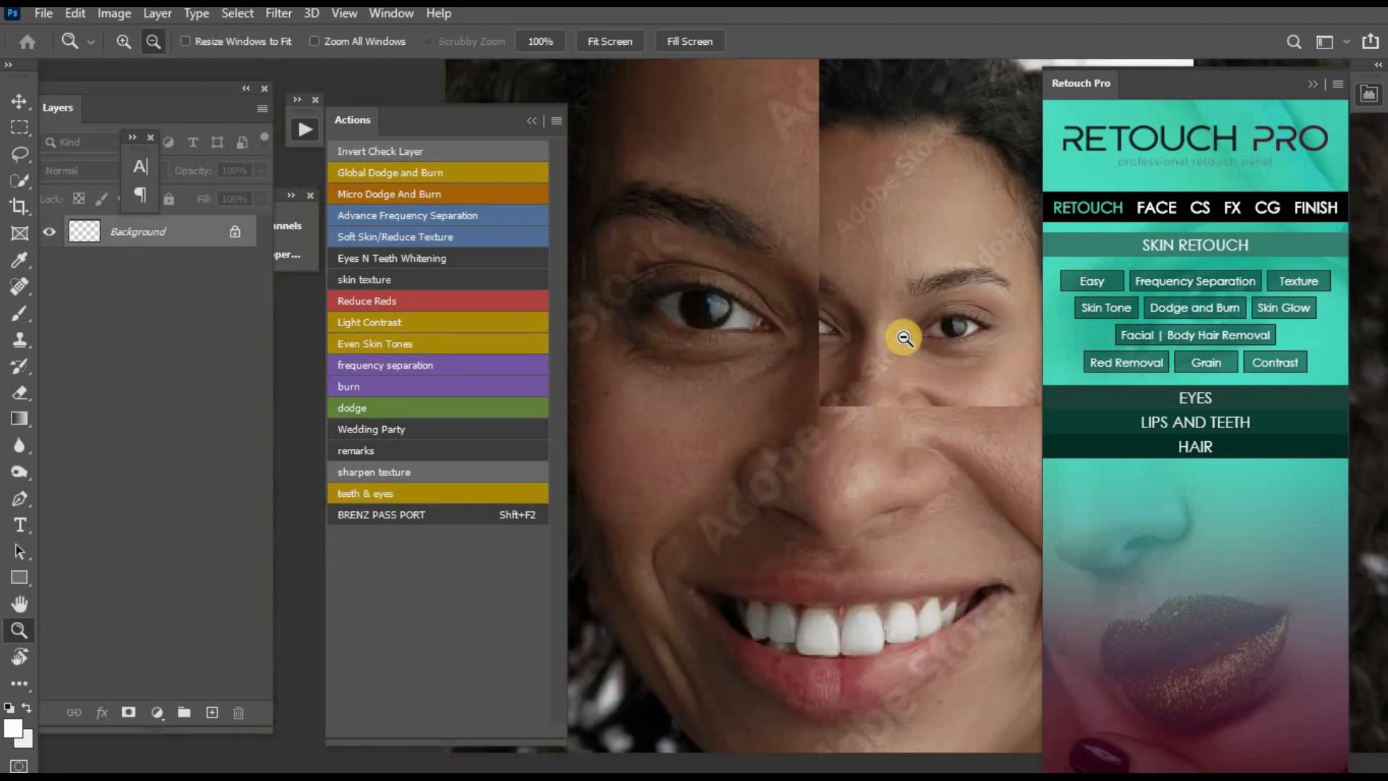
pyautogui.click(983, 309)
pyautogui.click(861, 341)
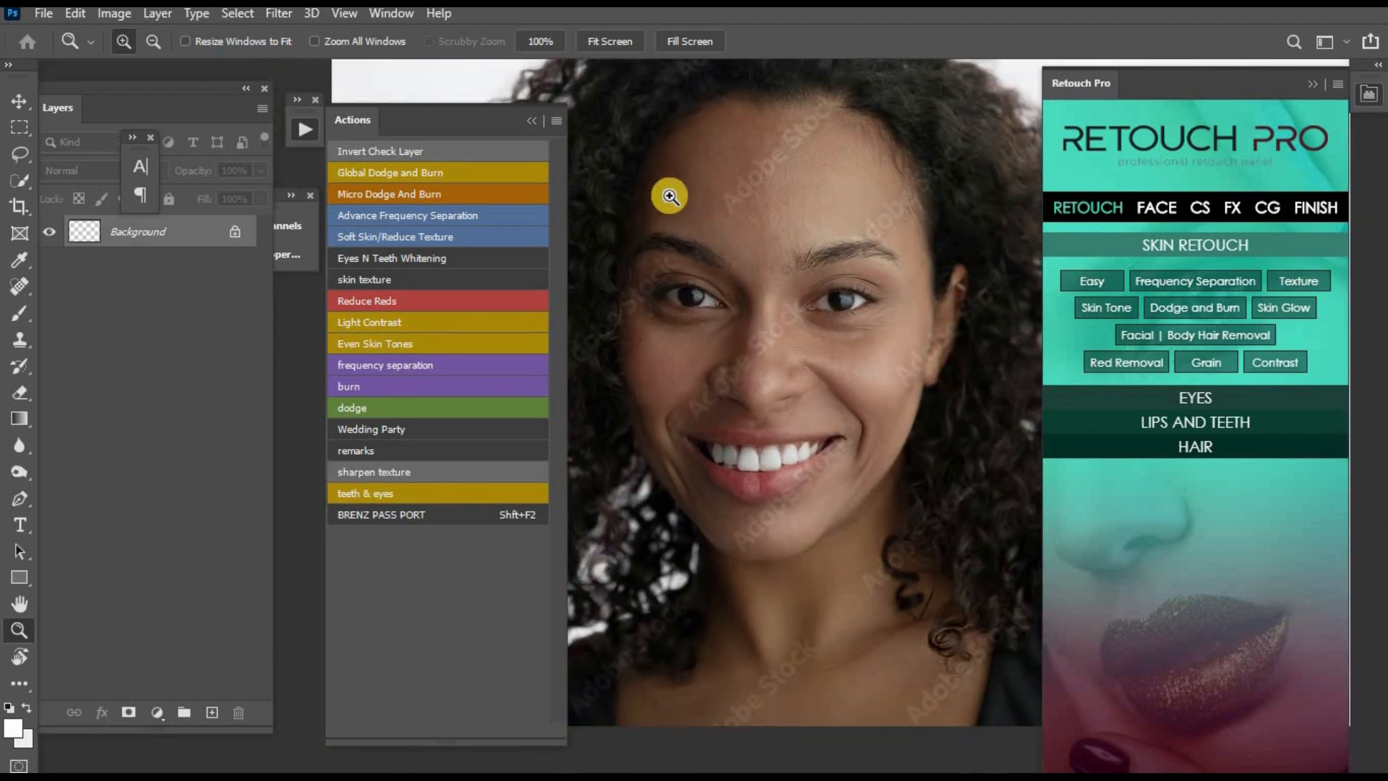
pyautogui.click(527, 120)
pyautogui.keyDown('alt'); pyautogui.click(877, 296); pyautogui.keyUp('alt')
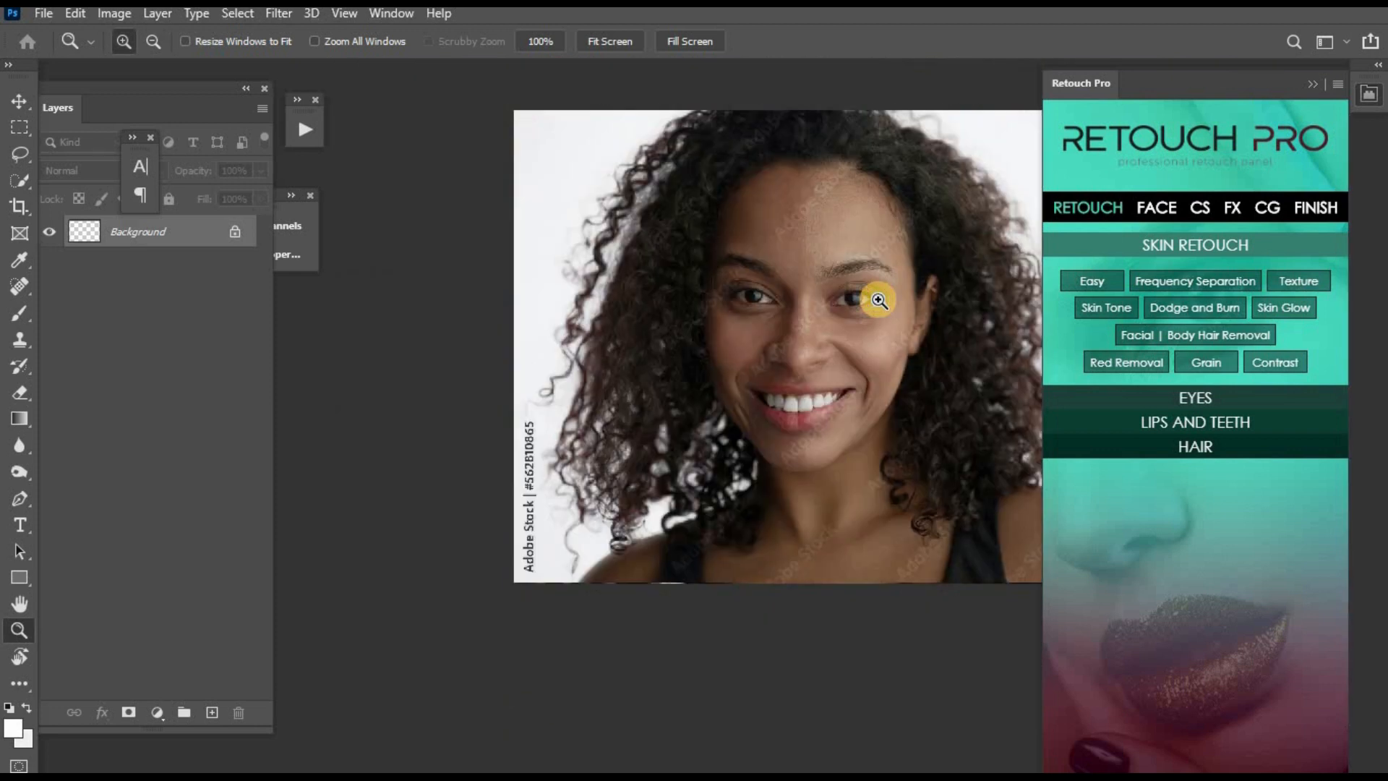
pyautogui.keyDown('alt'); pyautogui.click(858, 327); pyautogui.keyUp('alt')
# - Copy the image onto a new layer above the Background and open the Iris Blur filter on it
pyautogui.hotkey('ctrl', 'shift', 'alt', 'n')
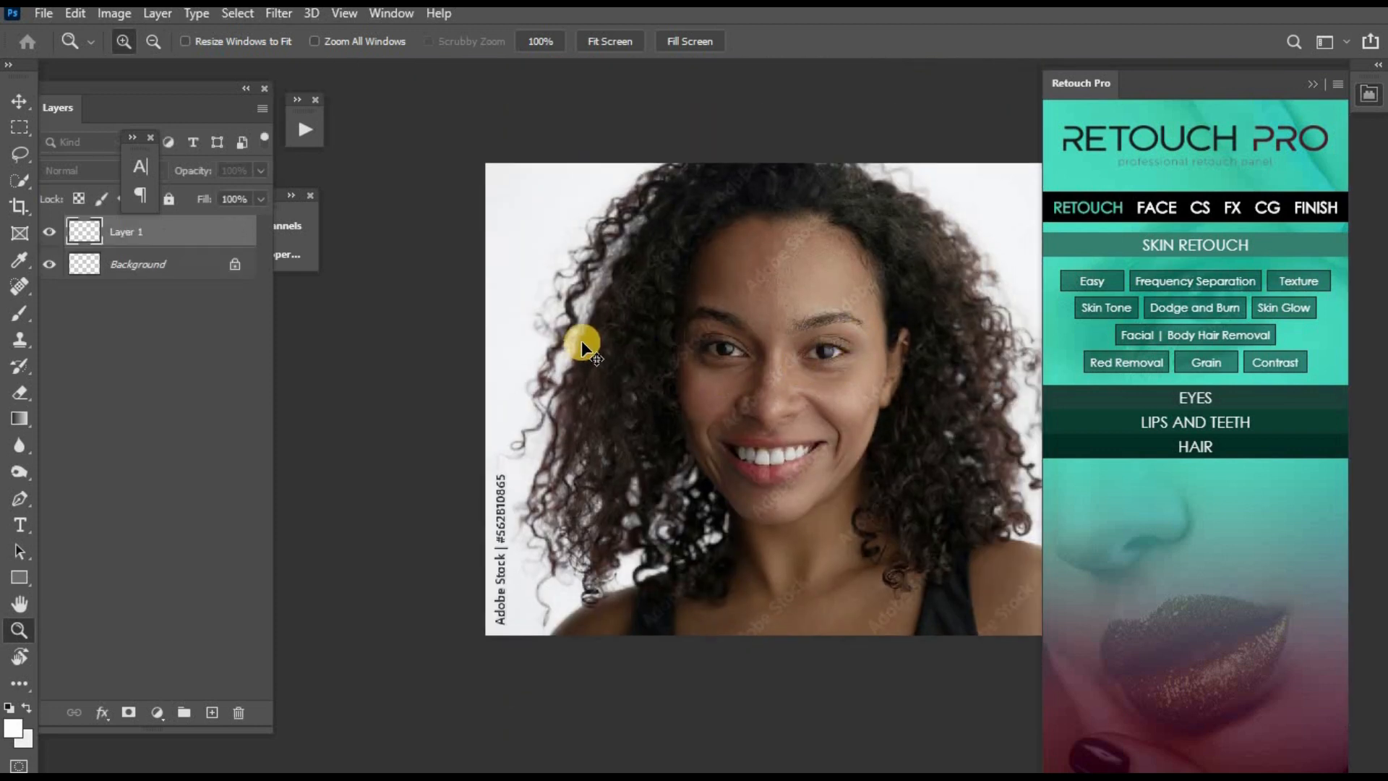
pyautogui.click(290, 16)
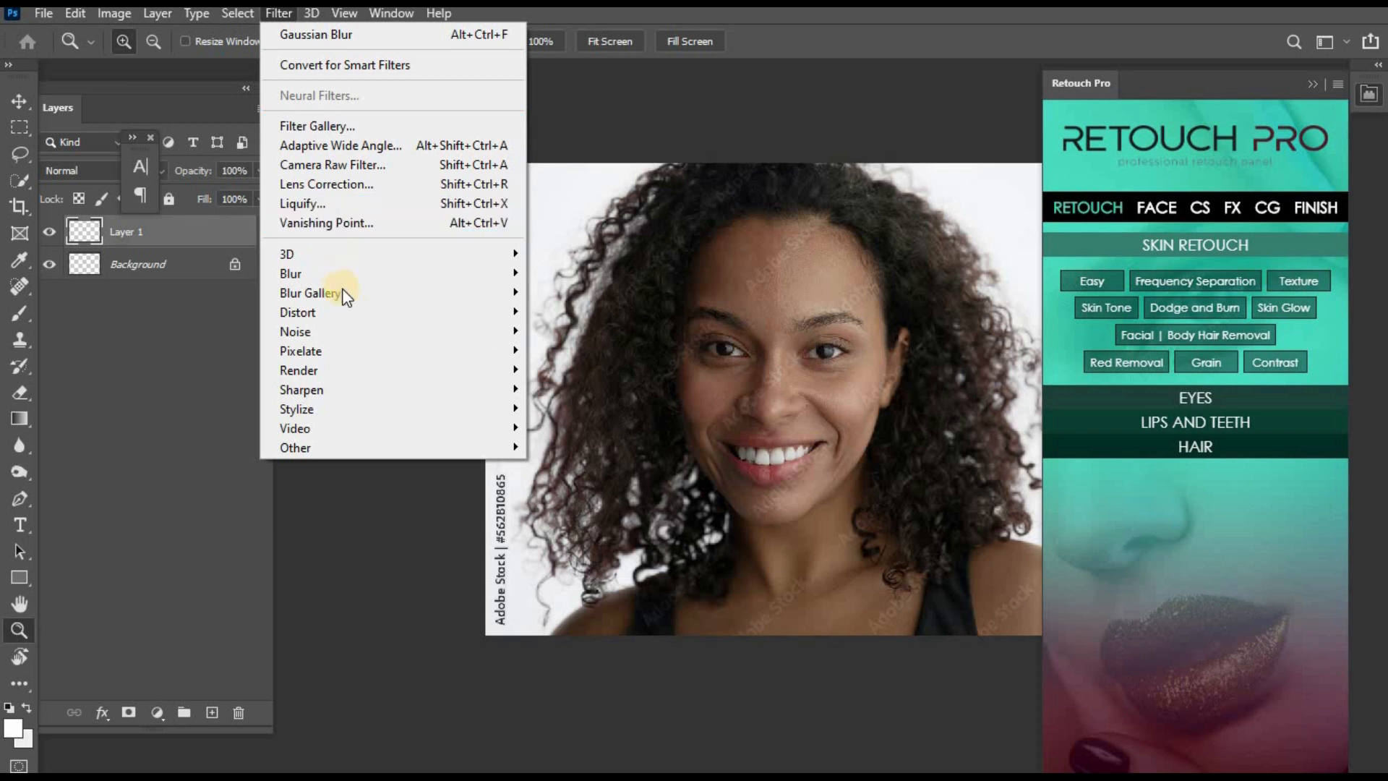
pyautogui.moveTo(403, 273)
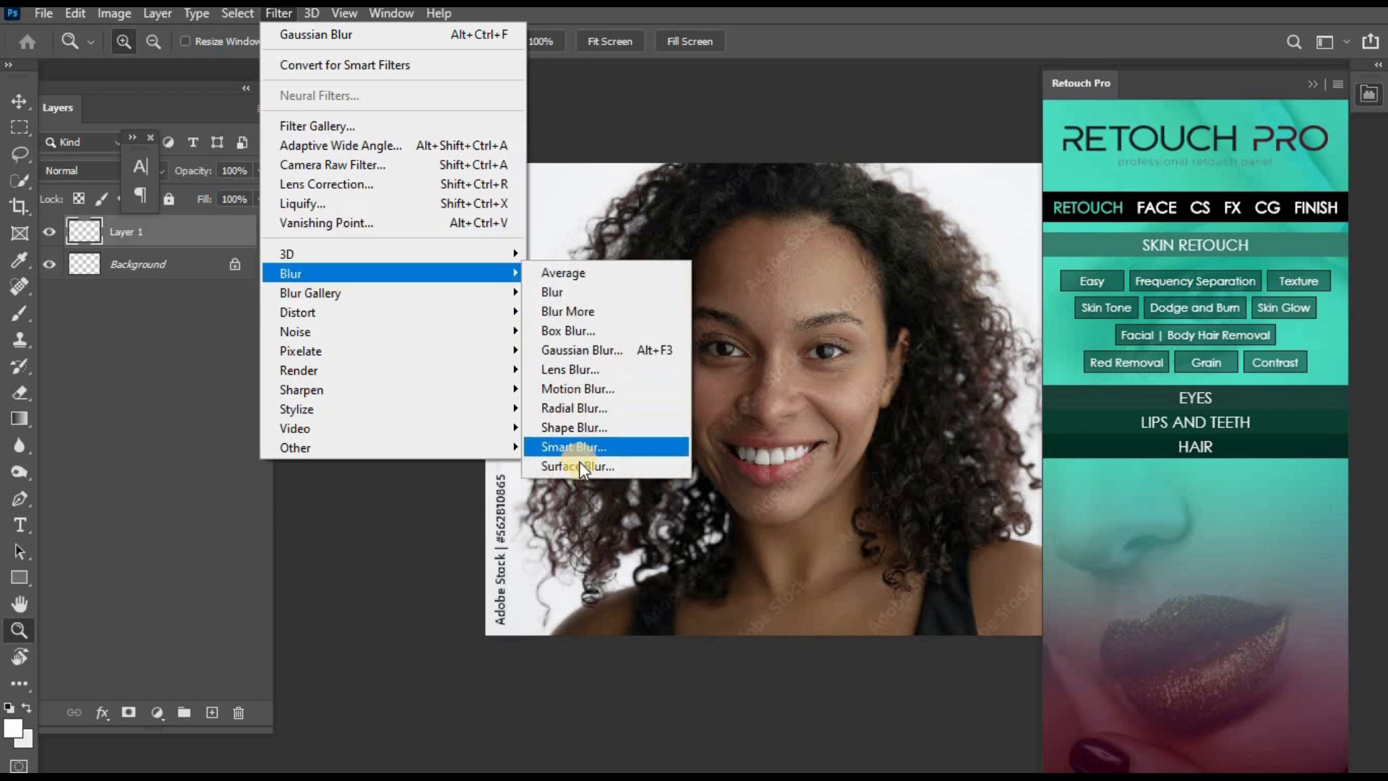
pyautogui.moveTo(431, 303)
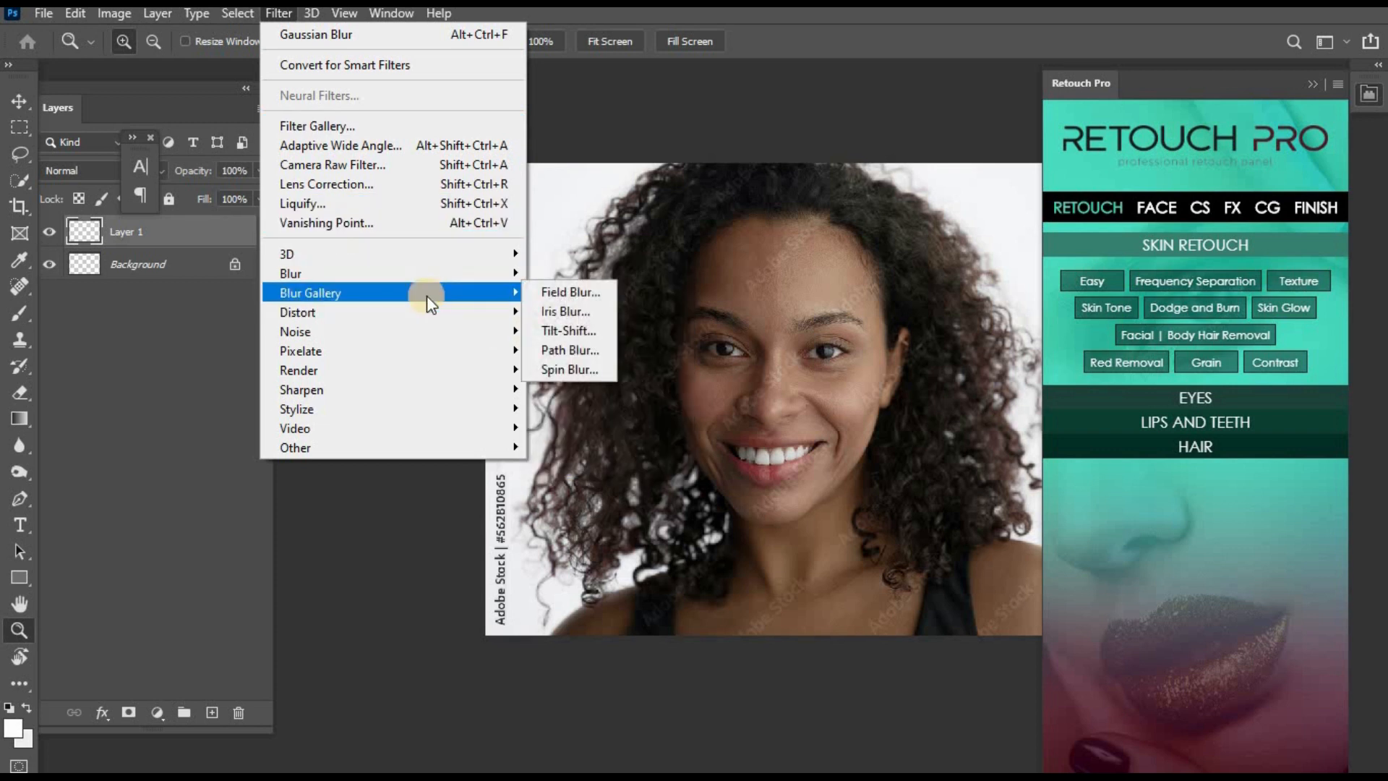
pyautogui.click(568, 313)
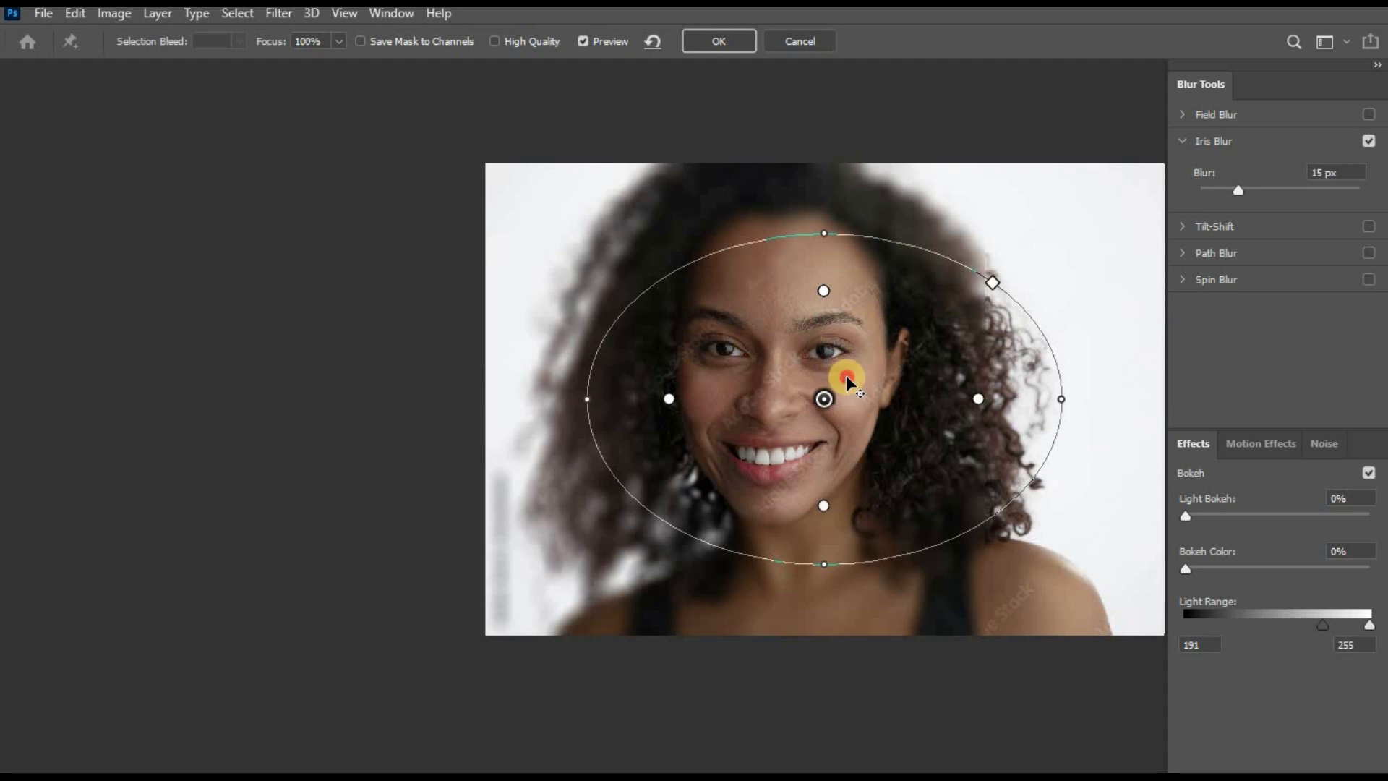
# - Centre the Iris Blur on the face, enlarge and rotate its ellipse around the head and hair, and adjust the sharp zone
pyautogui.moveTo(808, 358); pyautogui.dragTo(798, 359)
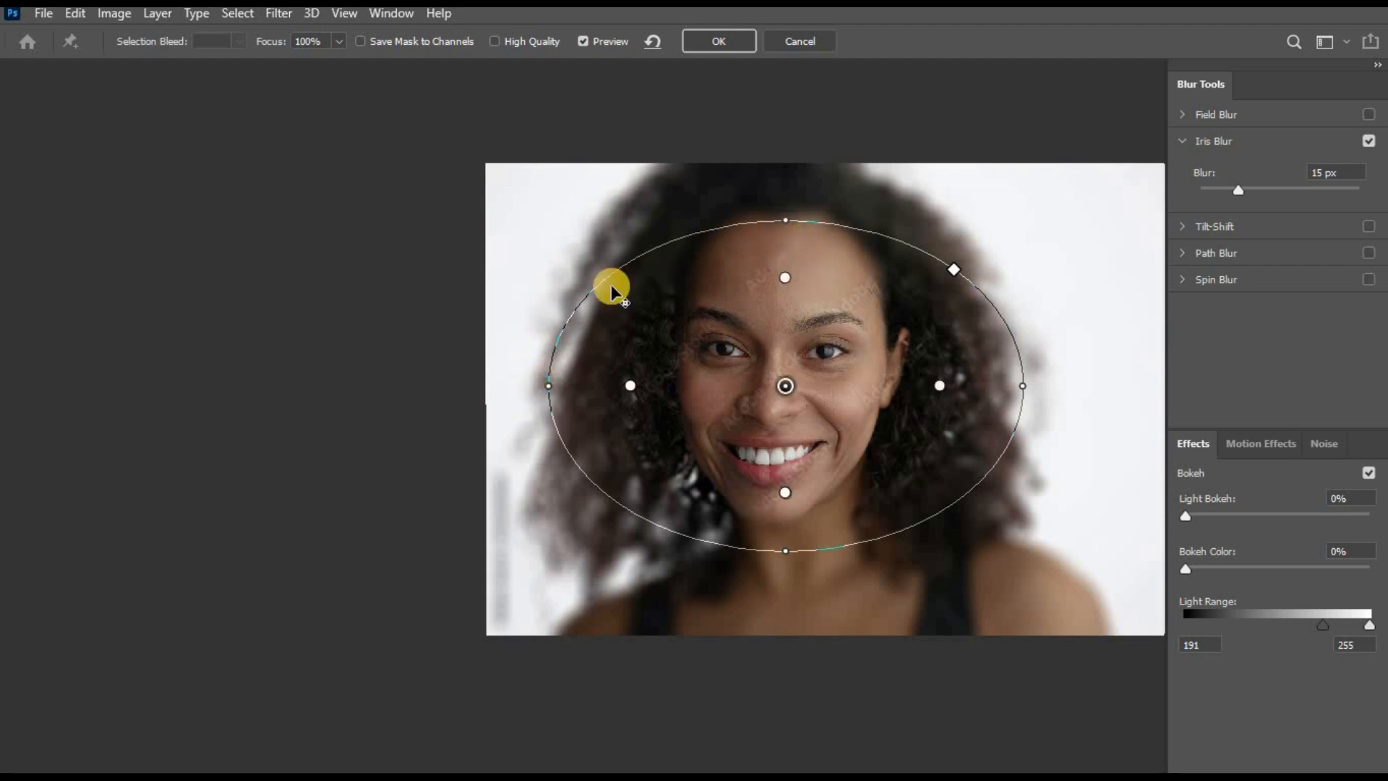
pyautogui.moveTo(780, 211); pyautogui.dragTo(633, 388)
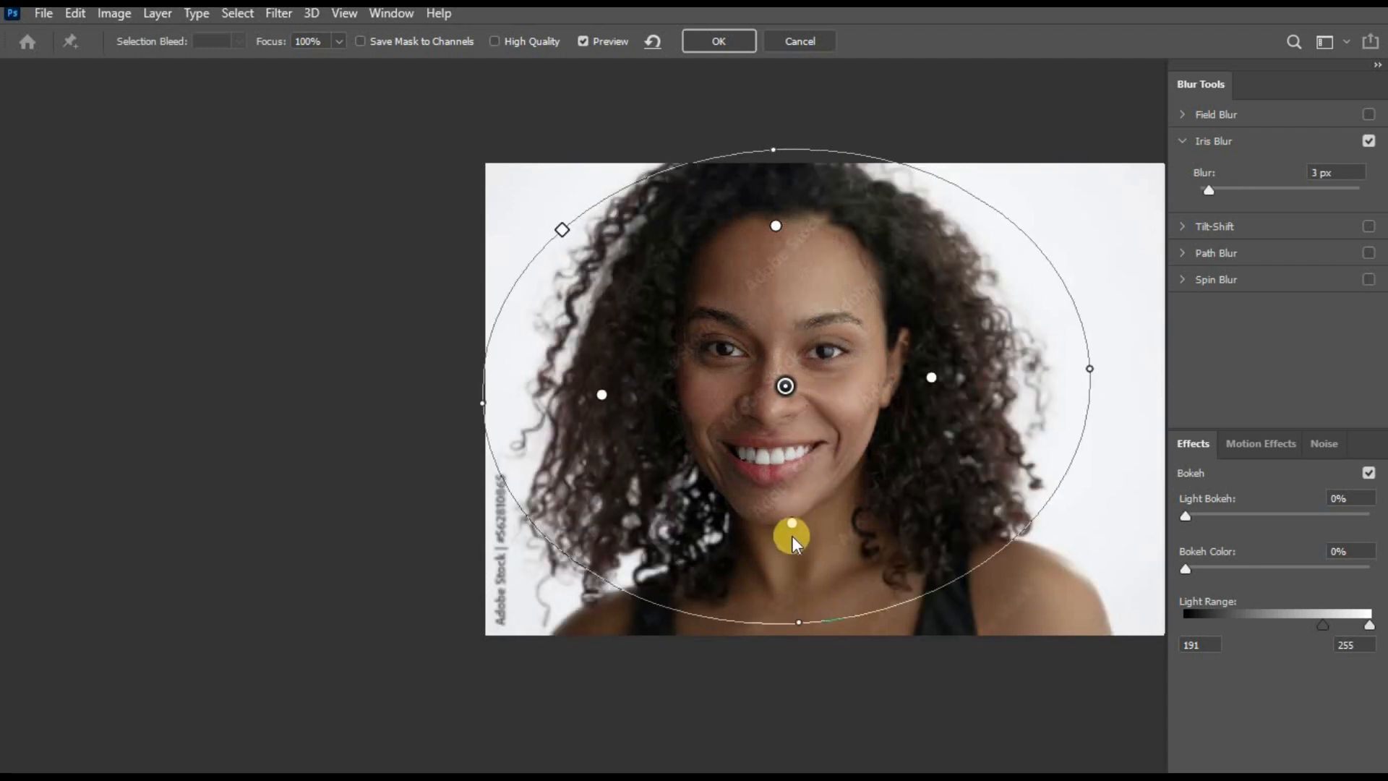
pyautogui.moveTo(787, 526); pyautogui.dragTo(787, 523)
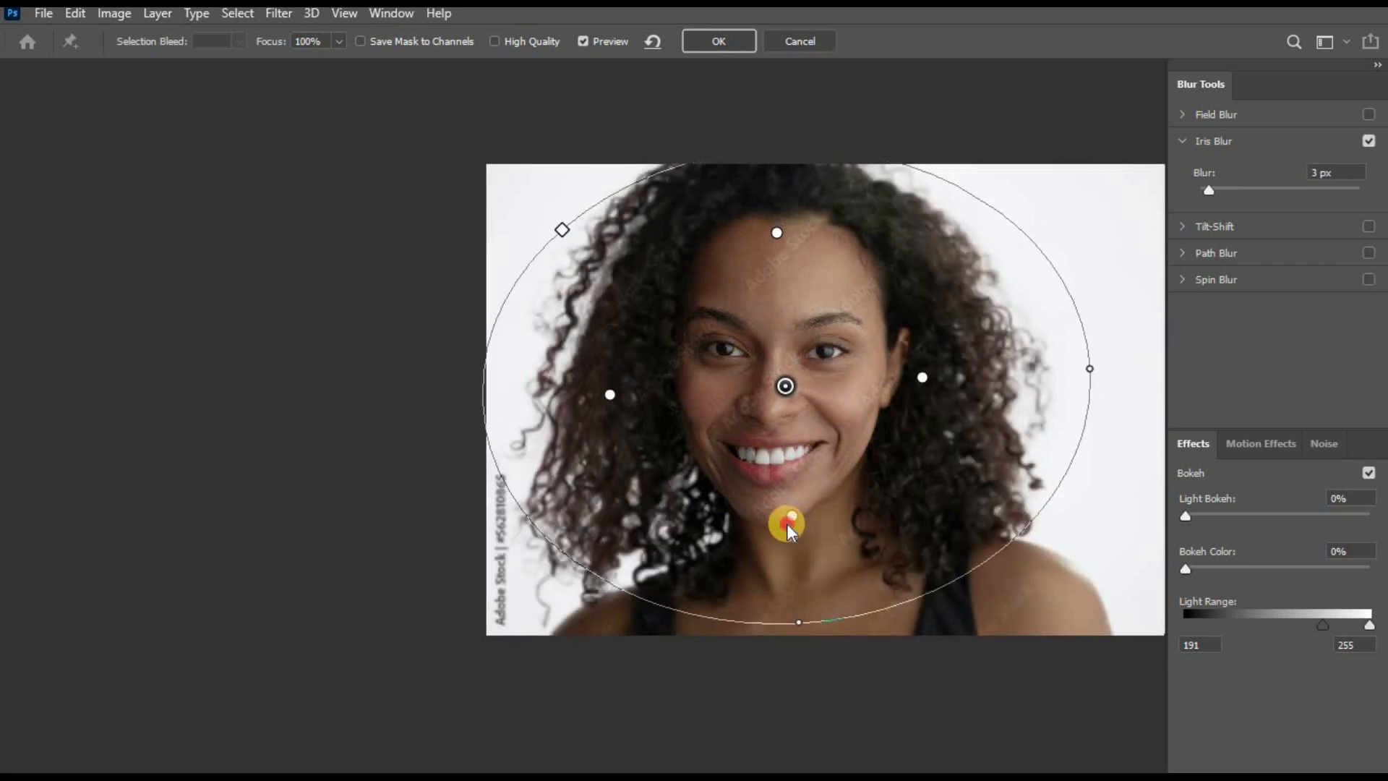
pyautogui.moveTo(785, 386); pyautogui.dragTo(773, 388)
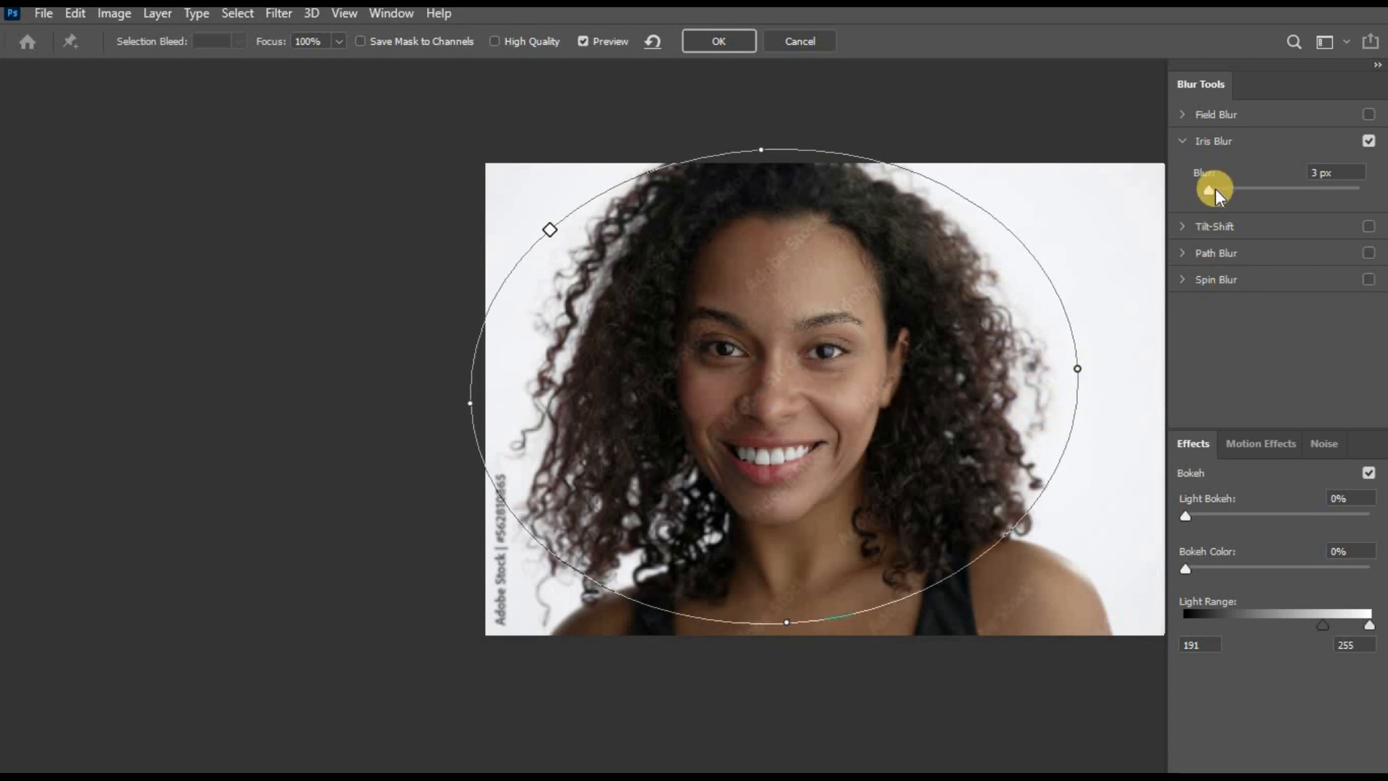
# - Set the Iris Blur amount to 9 px and apply the filter to Layer 1
pyautogui.moveTo(1212, 189); pyautogui.dragTo(1219, 190)
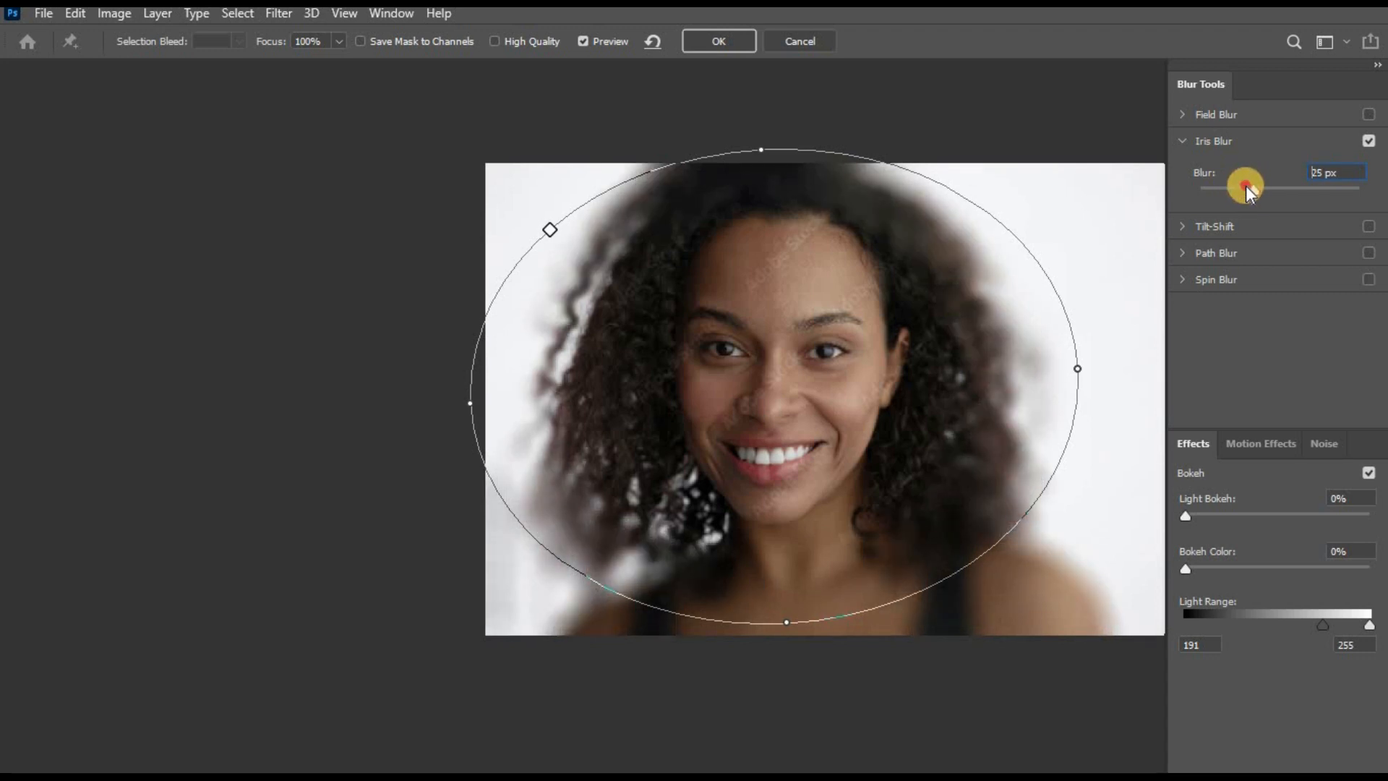
pyautogui.moveTo(1238, 187); pyautogui.dragTo(1229, 188)
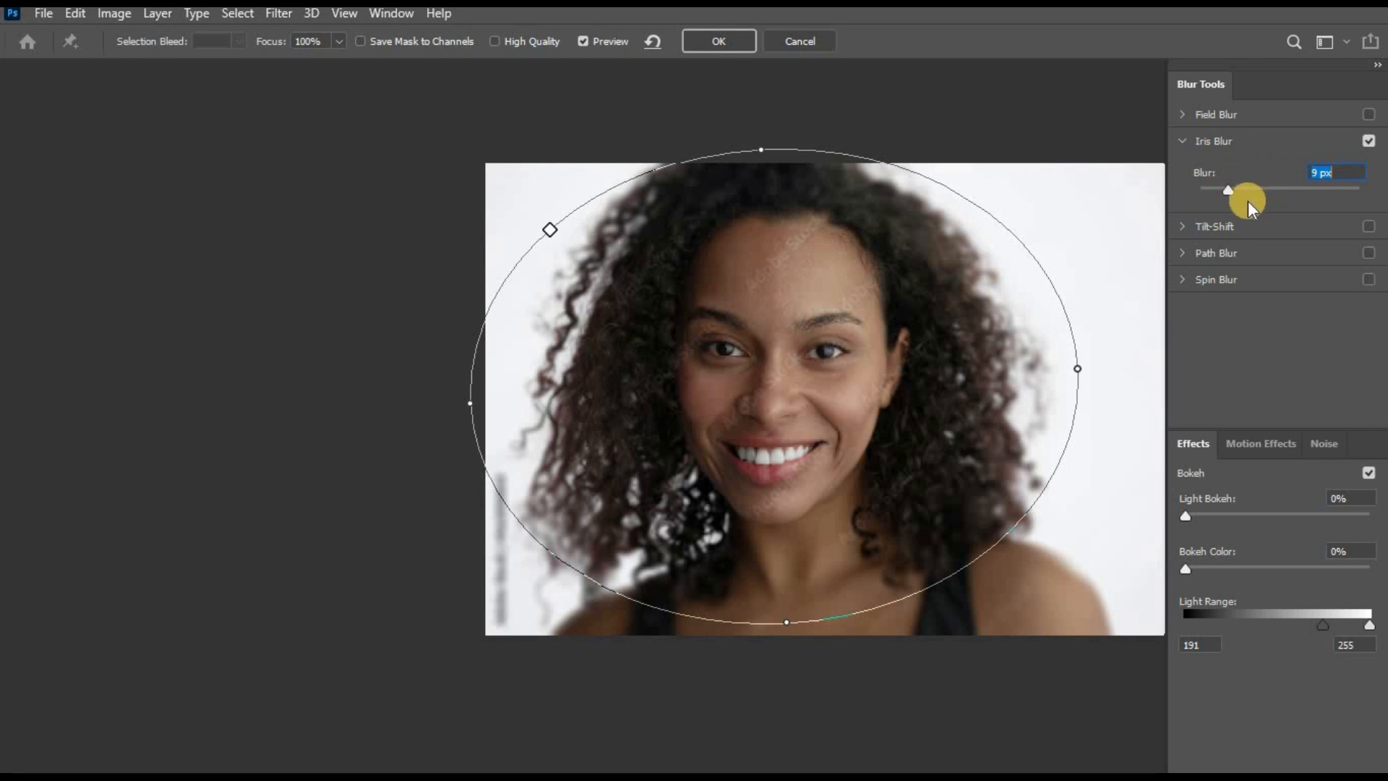
pyautogui.click(707, 38)
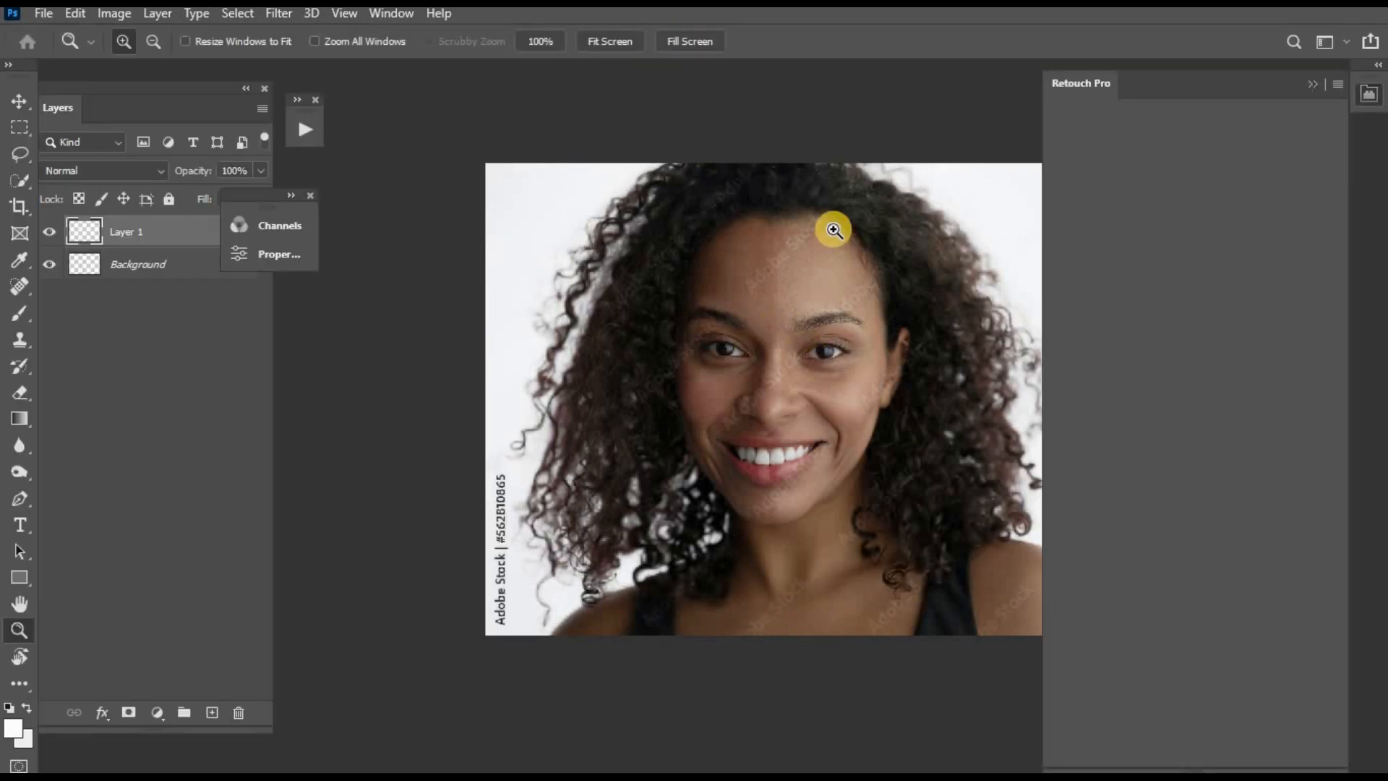
# - Check the blurred edges of the portrait and merge Layer 1 into the Background
pyautogui.click(835, 269)
pyautogui.keyDown('alt'); pyautogui.click(829, 263); pyautogui.keyUp('alt')
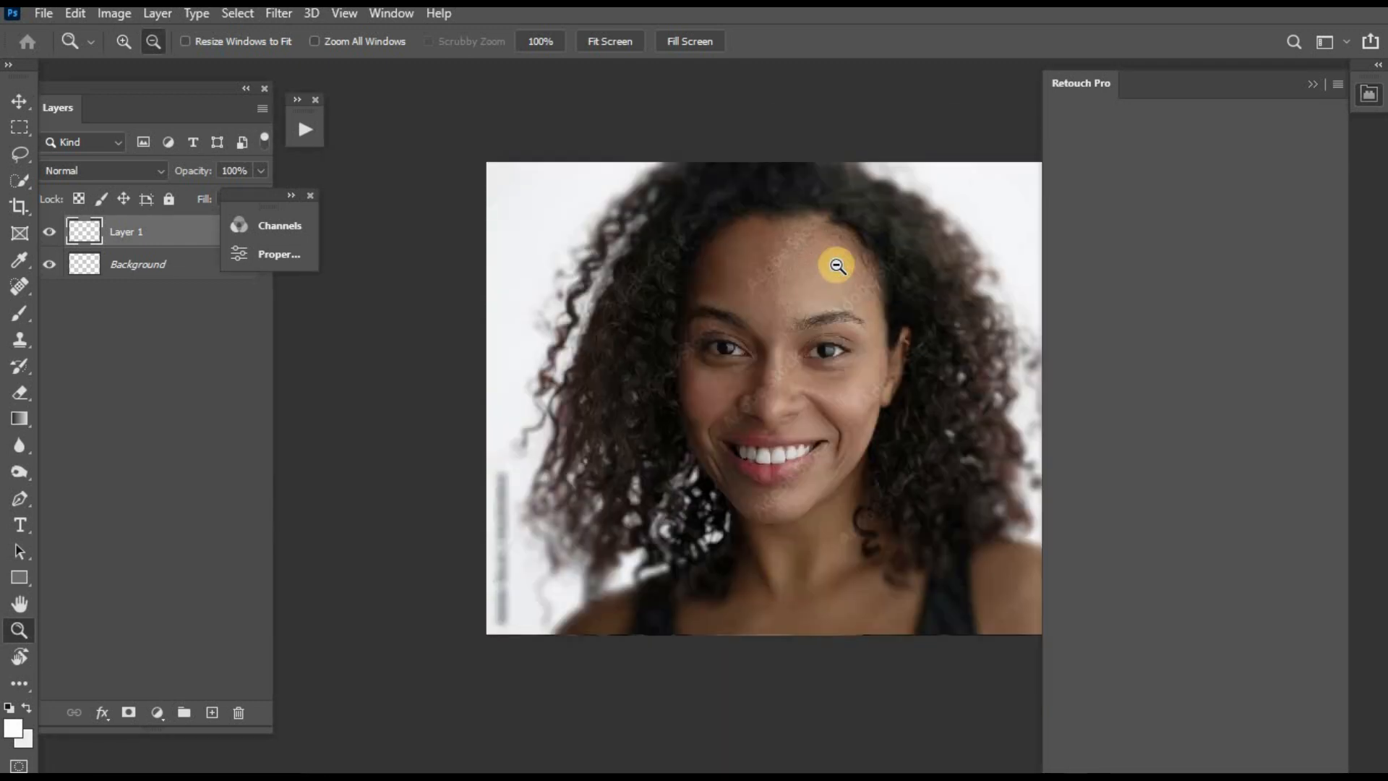
pyautogui.keyDown('alt'); pyautogui.click(831, 266); pyautogui.keyUp('alt')
pyautogui.moveTo(888, 346)
pyautogui.mouseDown()
pyautogui.moveTo(799, 353)
pyautogui.moveTo(795, 340)
pyautogui.mouseUp()
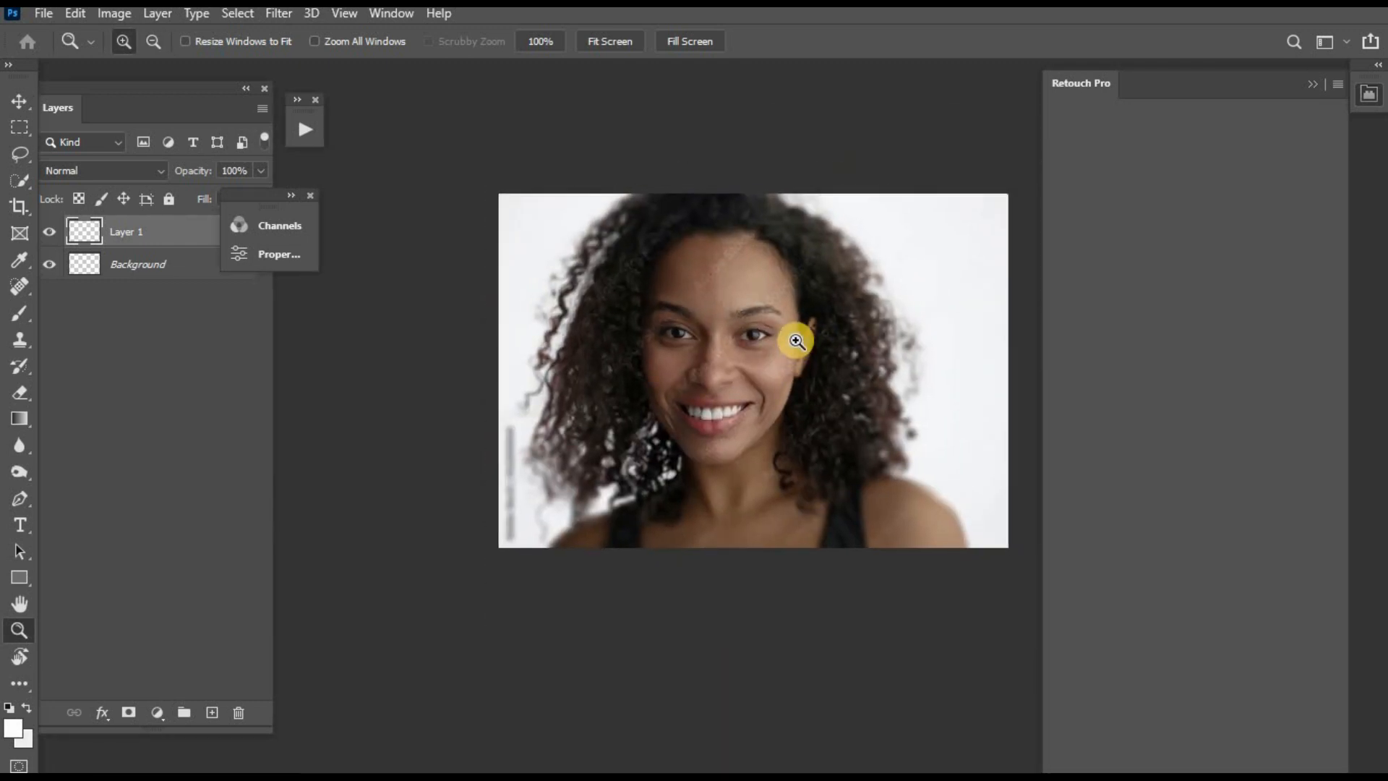
pyautogui.click(795, 340)
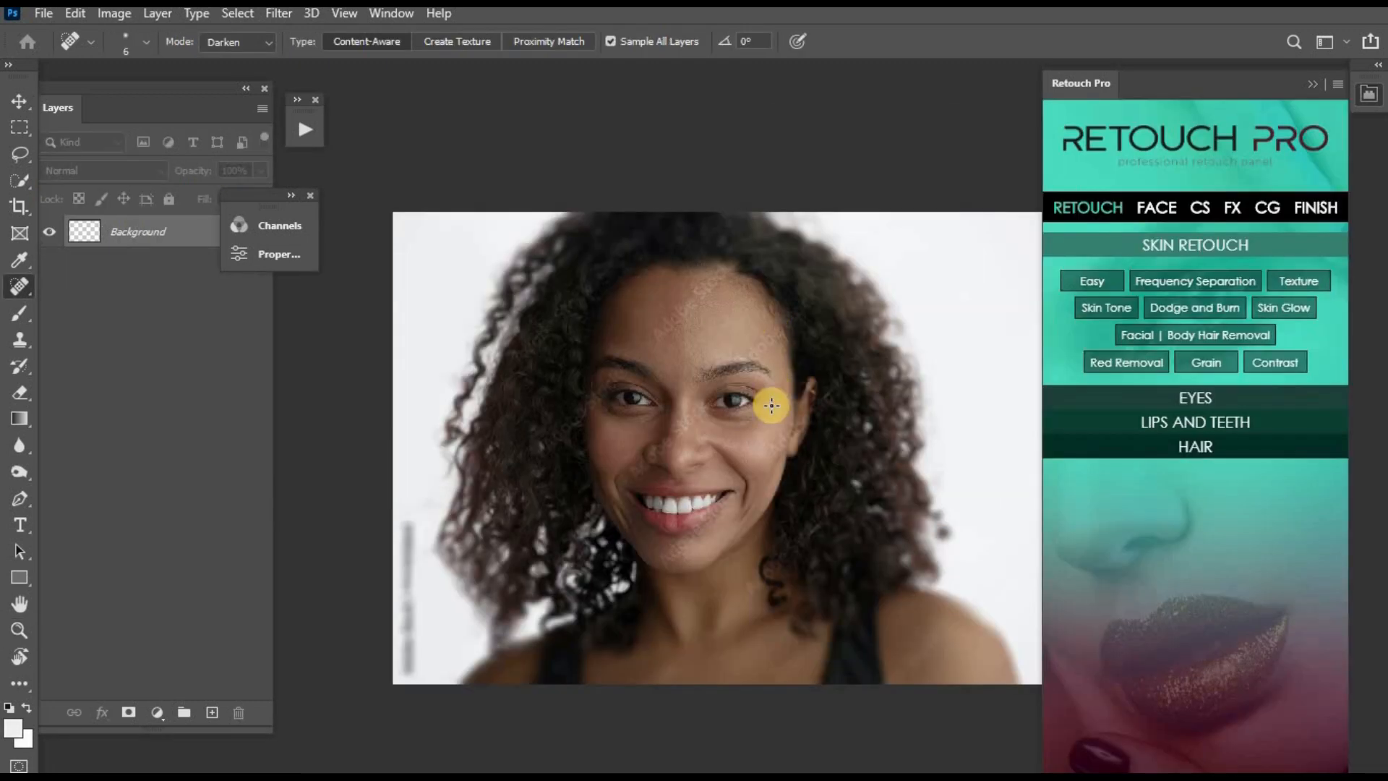
# - Reset the foreground and background colours to default and run the Skin Glow retouch on the portrait
pyautogui.click(772, 340)
pyautogui.keyDown('alt'); pyautogui.click(728, 372); pyautogui.keyUp('alt')
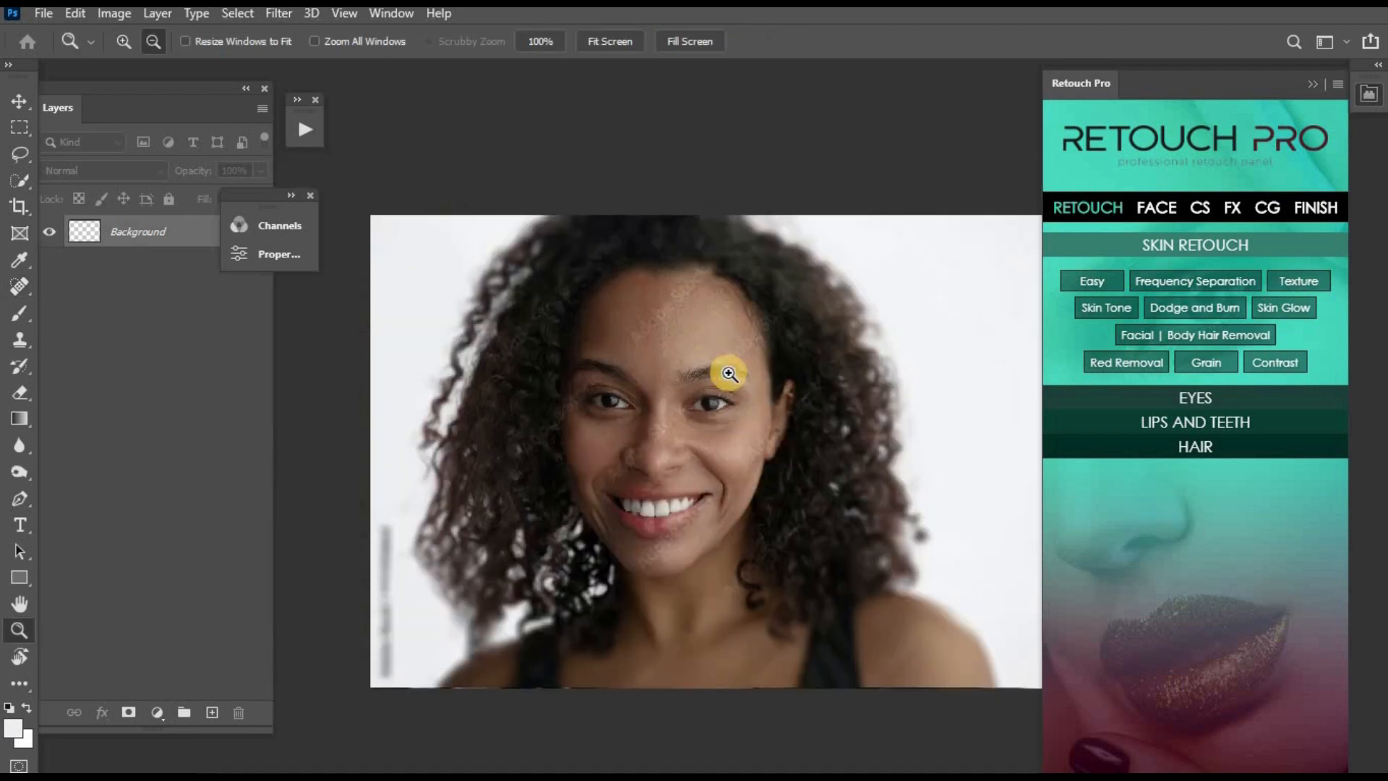
pyautogui.click(682, 357)
pyautogui.keyDown('alt'); pyautogui.click(729, 354); pyautogui.keyUp('alt')
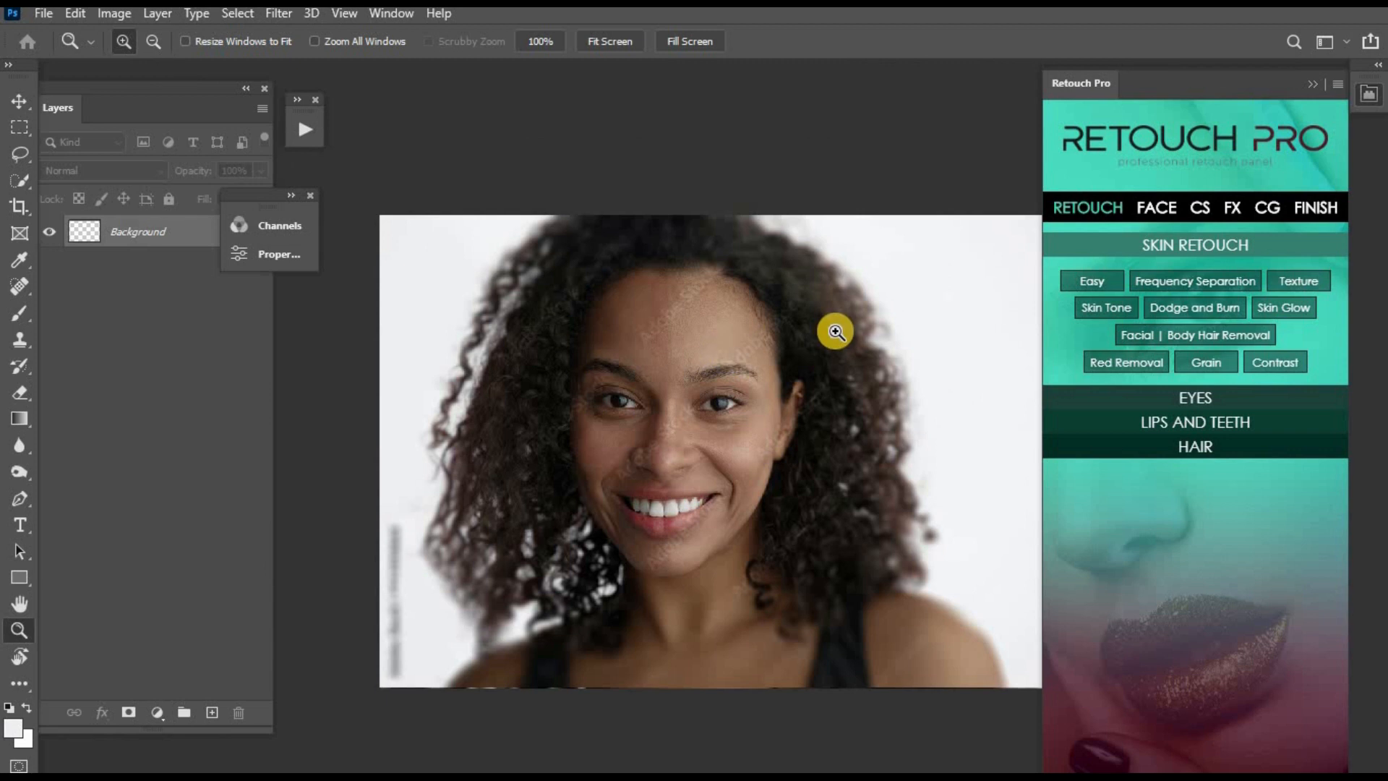
pyautogui.click(727, 364)
pyautogui.press('j')
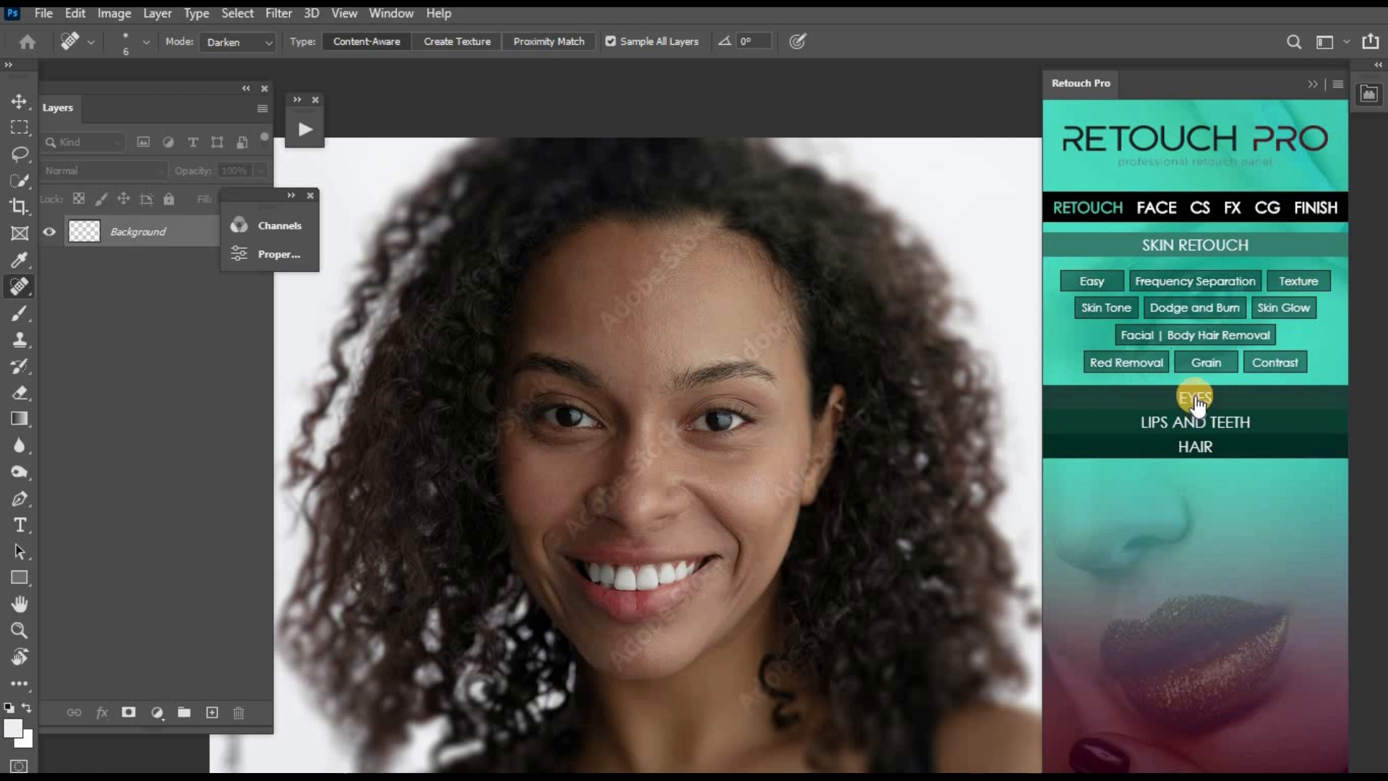
pyautogui.press('d')
pyautogui.click(1297, 309)
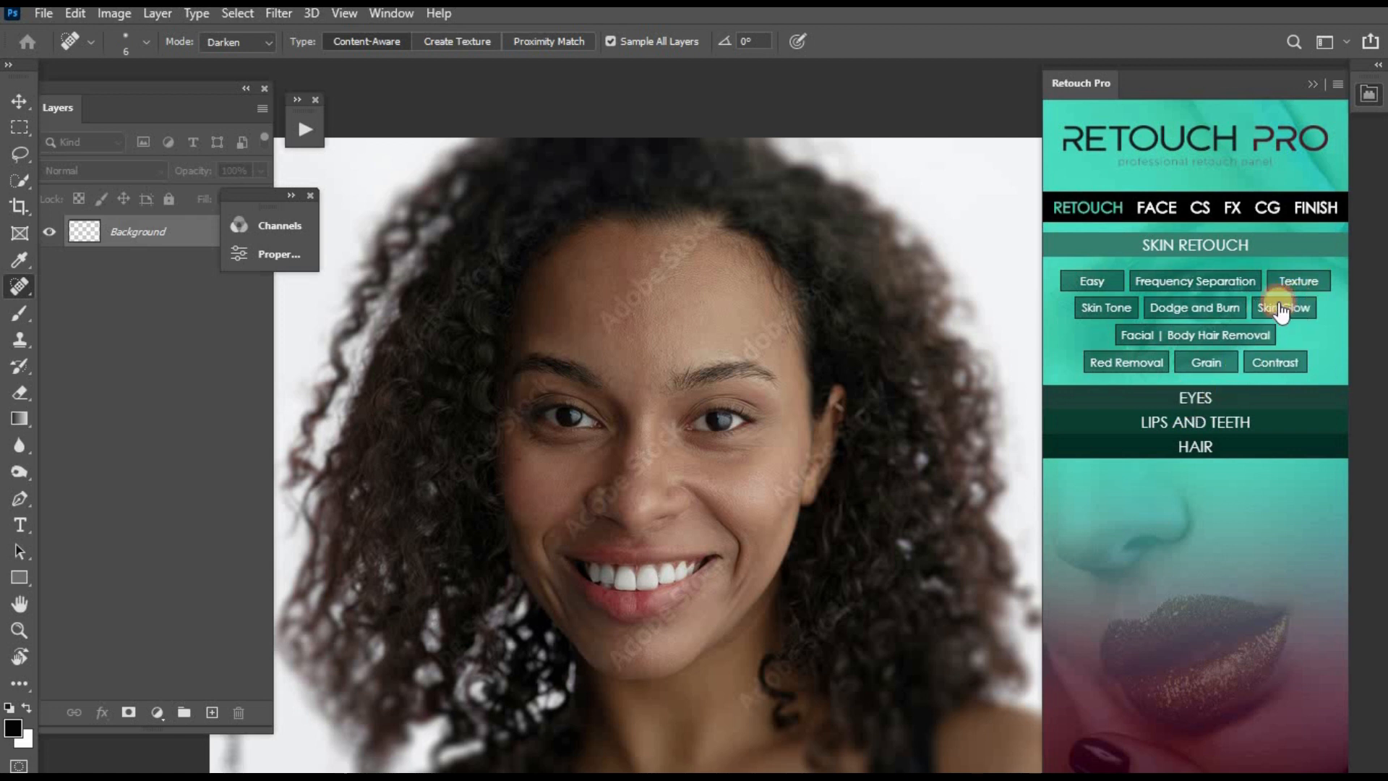
# - Paint white over the face on the Skin Glow group's mask using a soft brush enlarged to 200 px
pyautogui.click(149, 264)
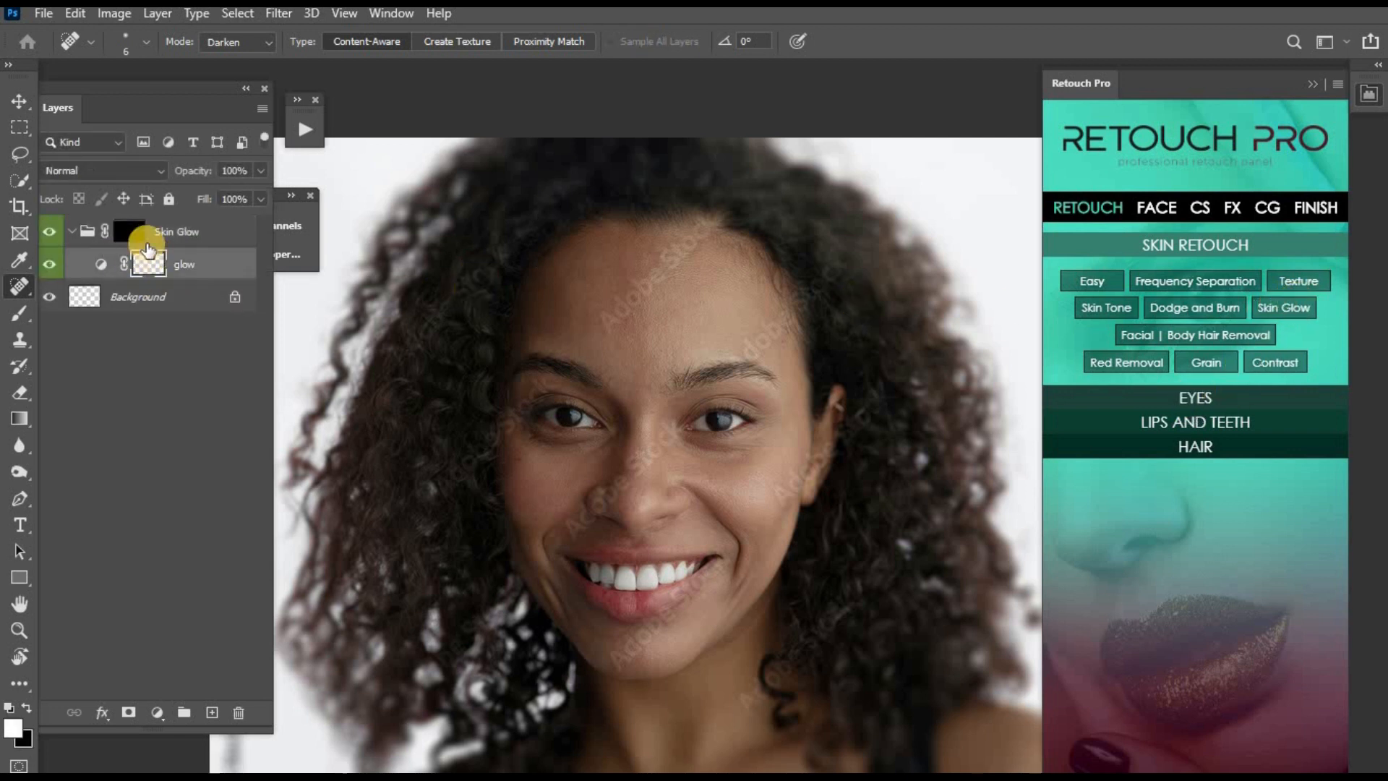
pyautogui.click(132, 230)
pyautogui.press('b')
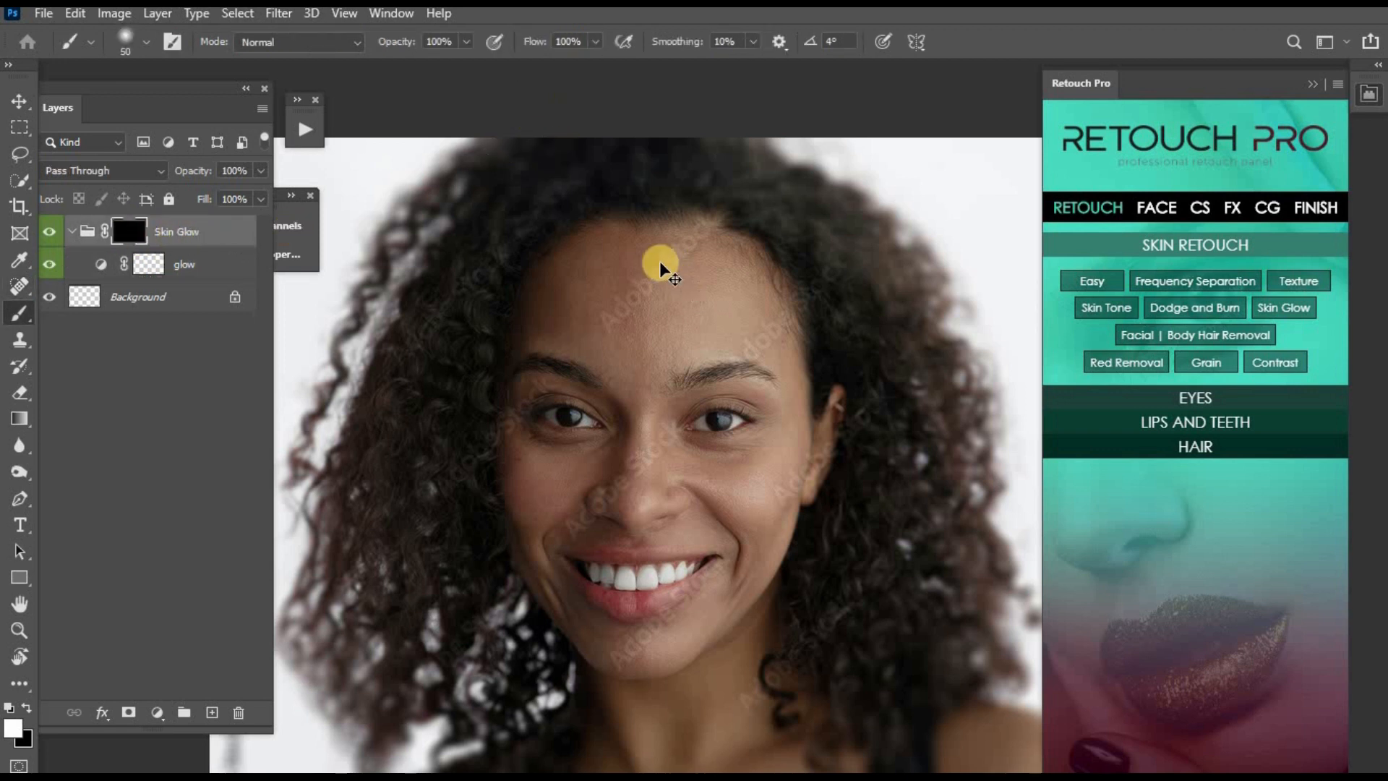
pyautogui.hotkey('ctrl', '-')
pyautogui.hotkey('ctrl', '+')
pyautogui.press(']')
pyautogui.press(']')
pyautogui.press(']')
pyautogui.press(']')
pyautogui.press(']')
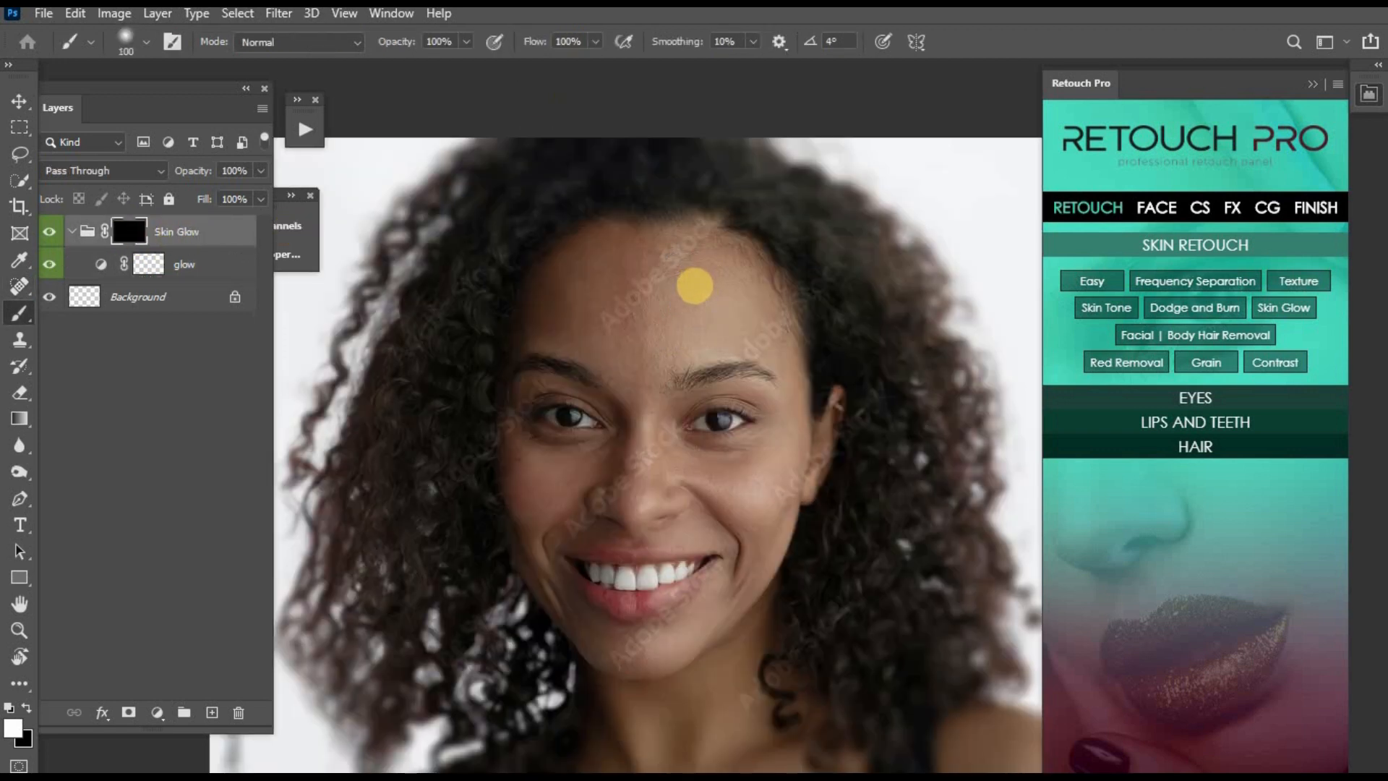
pyautogui.hotkey('ctrl', '-')
pyautogui.press(']')
pyautogui.moveTo(710, 377)
pyautogui.mouseDown()
pyautogui.moveTo(702, 518)
pyautogui.moveTo(694, 458)
pyautogui.moveTo(667, 552)
pyautogui.moveTo(648, 422)
pyautogui.moveTo(685, 380)
pyautogui.moveTo(691, 478)
pyautogui.moveTo(679, 539)
pyautogui.moveTo(665, 559)
pyautogui.moveTo(649, 555)
pyautogui.moveTo(654, 573)
pyautogui.moveTo(652, 392)
pyautogui.moveTo(696, 342)
pyautogui.mouseUp()
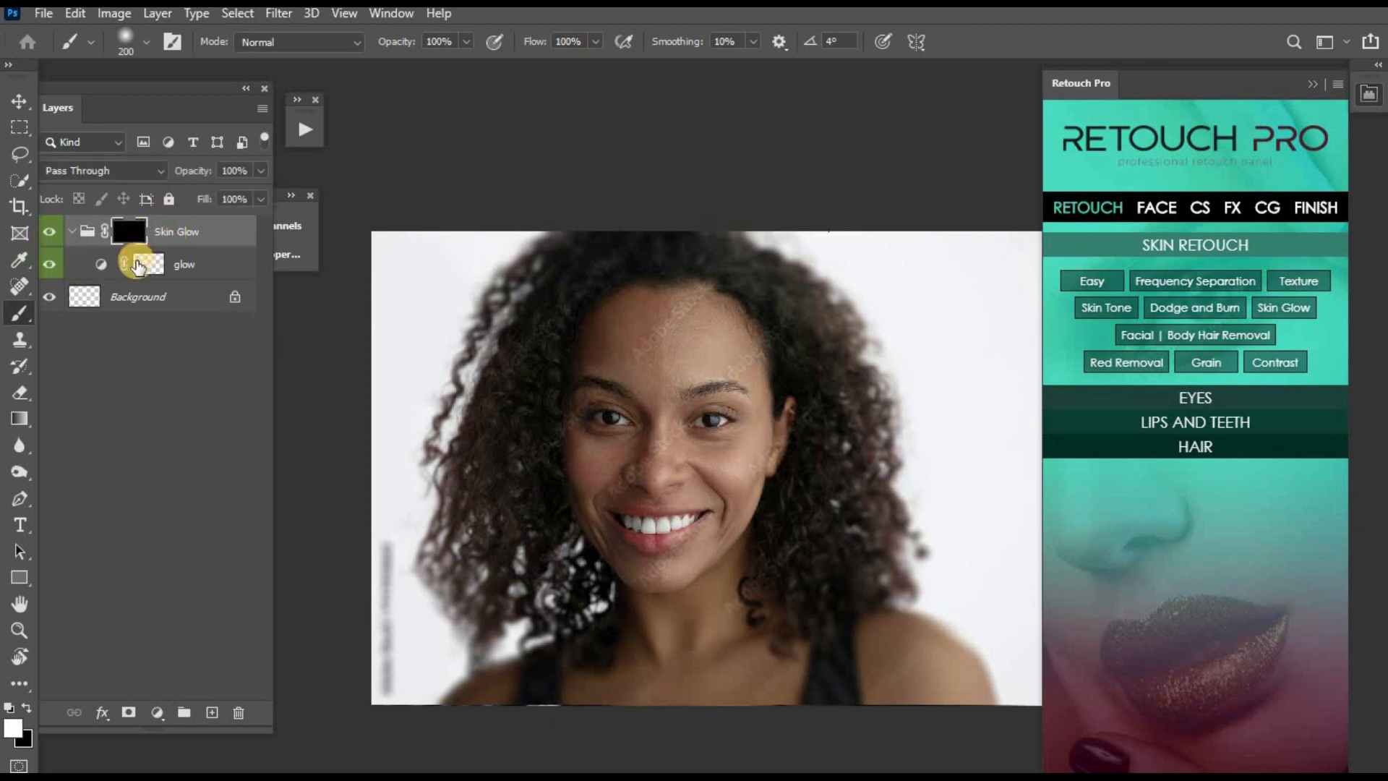
pyautogui.click(139, 264)
pyautogui.doubleClick(139, 264)
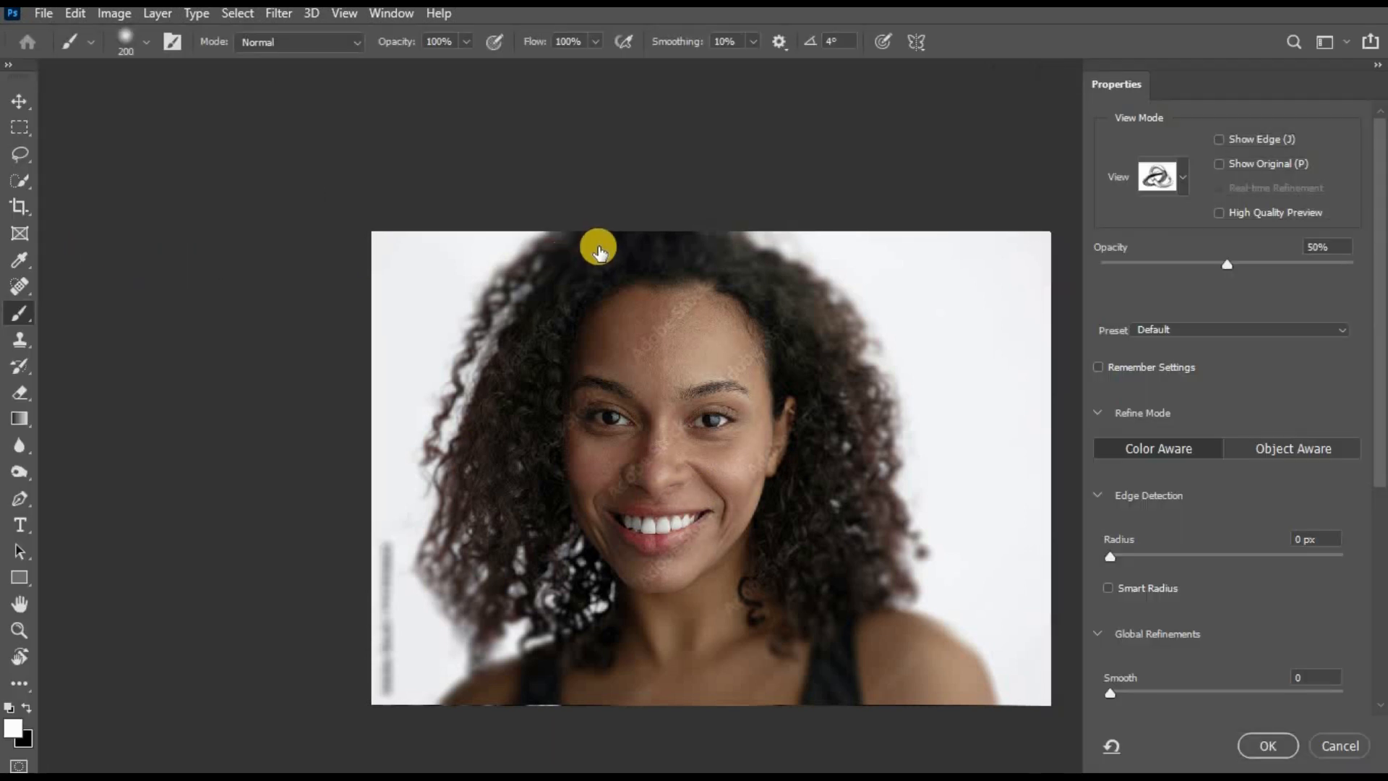
pyautogui.click(1338, 745)
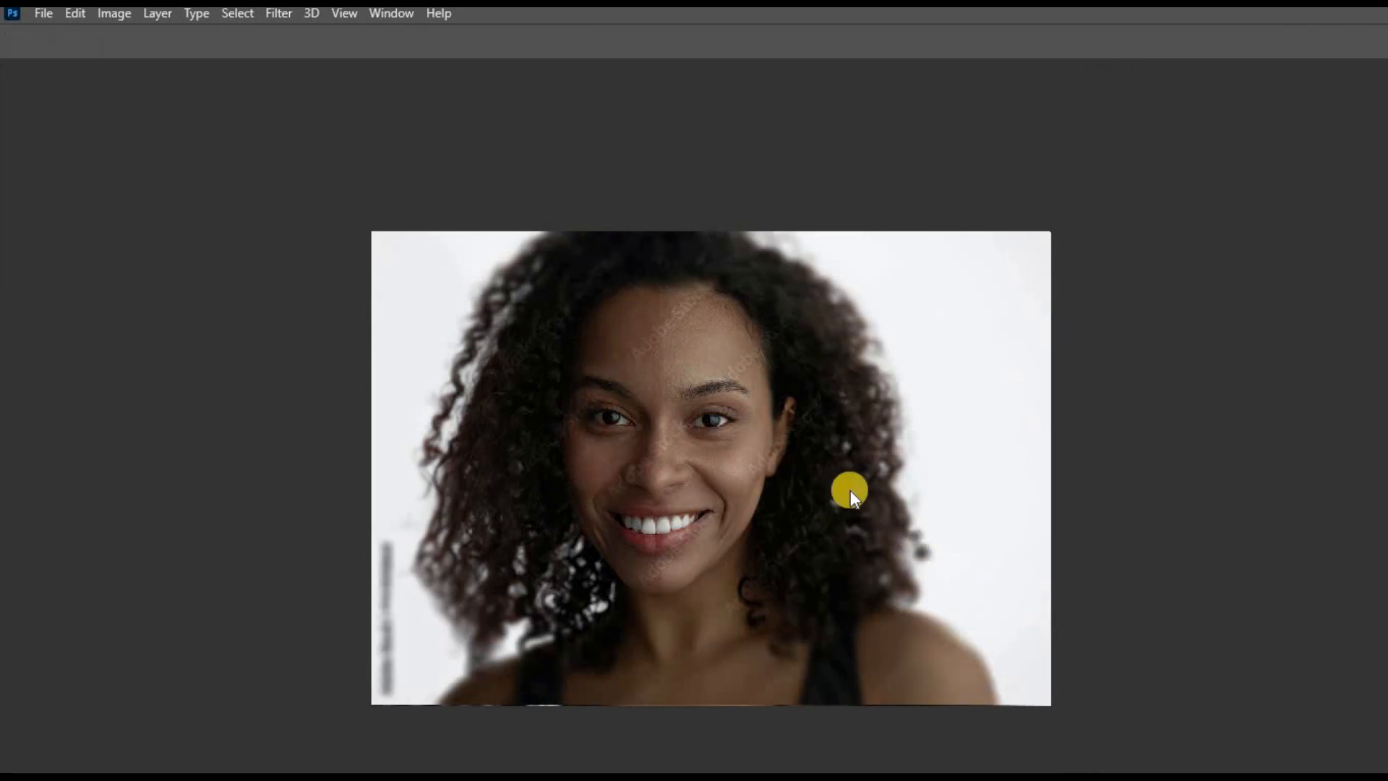
# - Adjust the highlight end point of the glow layer's RGB curve and merge the Skin Glow group into the Background
pyautogui.doubleClick(100, 264)
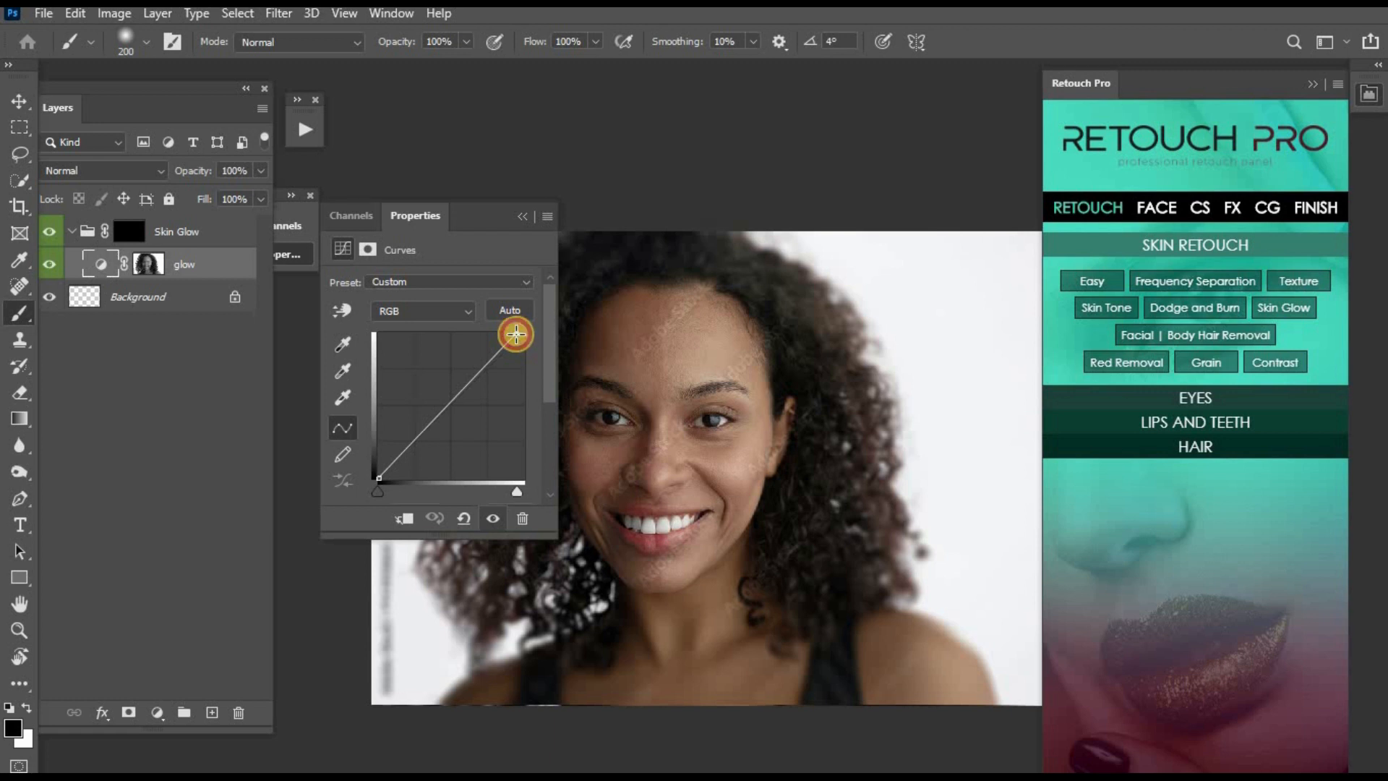
pyautogui.moveTo(515, 334); pyautogui.dragTo(515, 334)
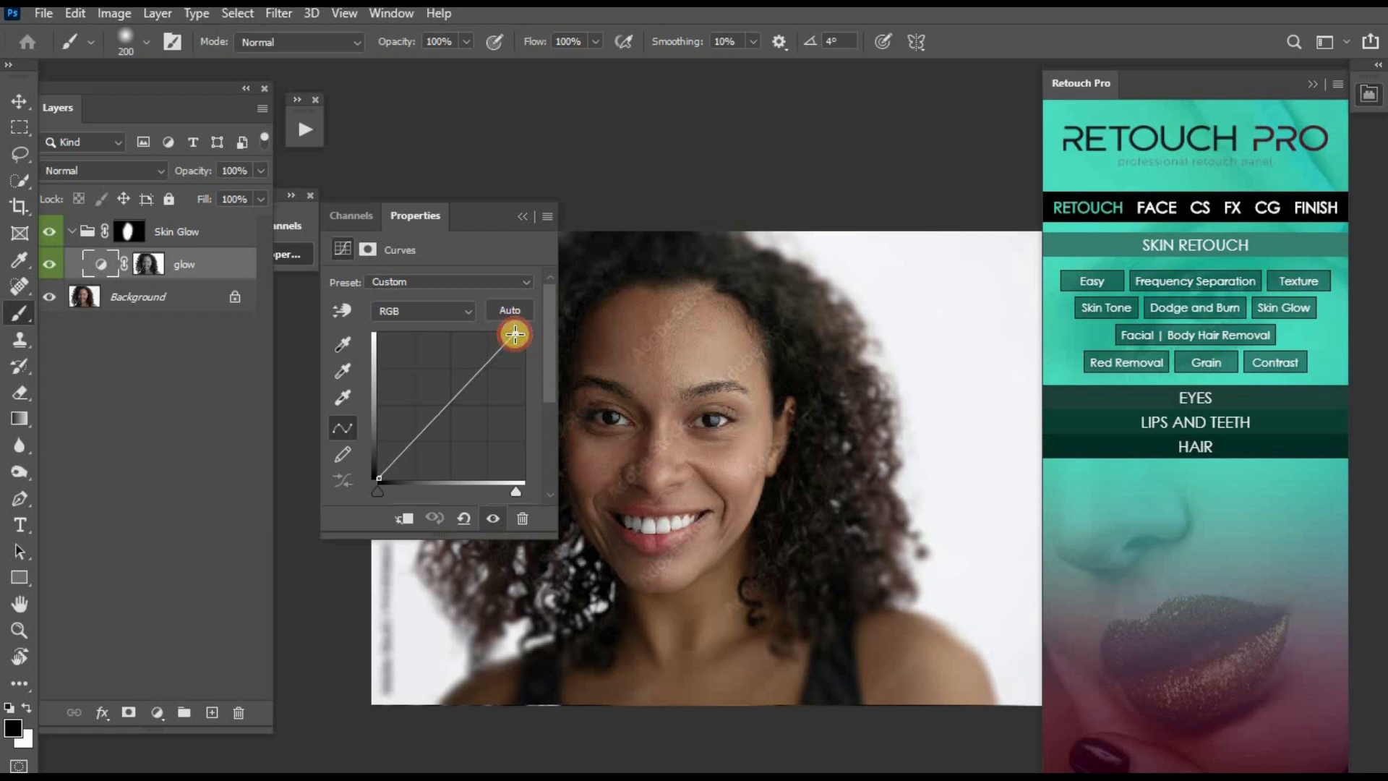
pyautogui.click(526, 217)
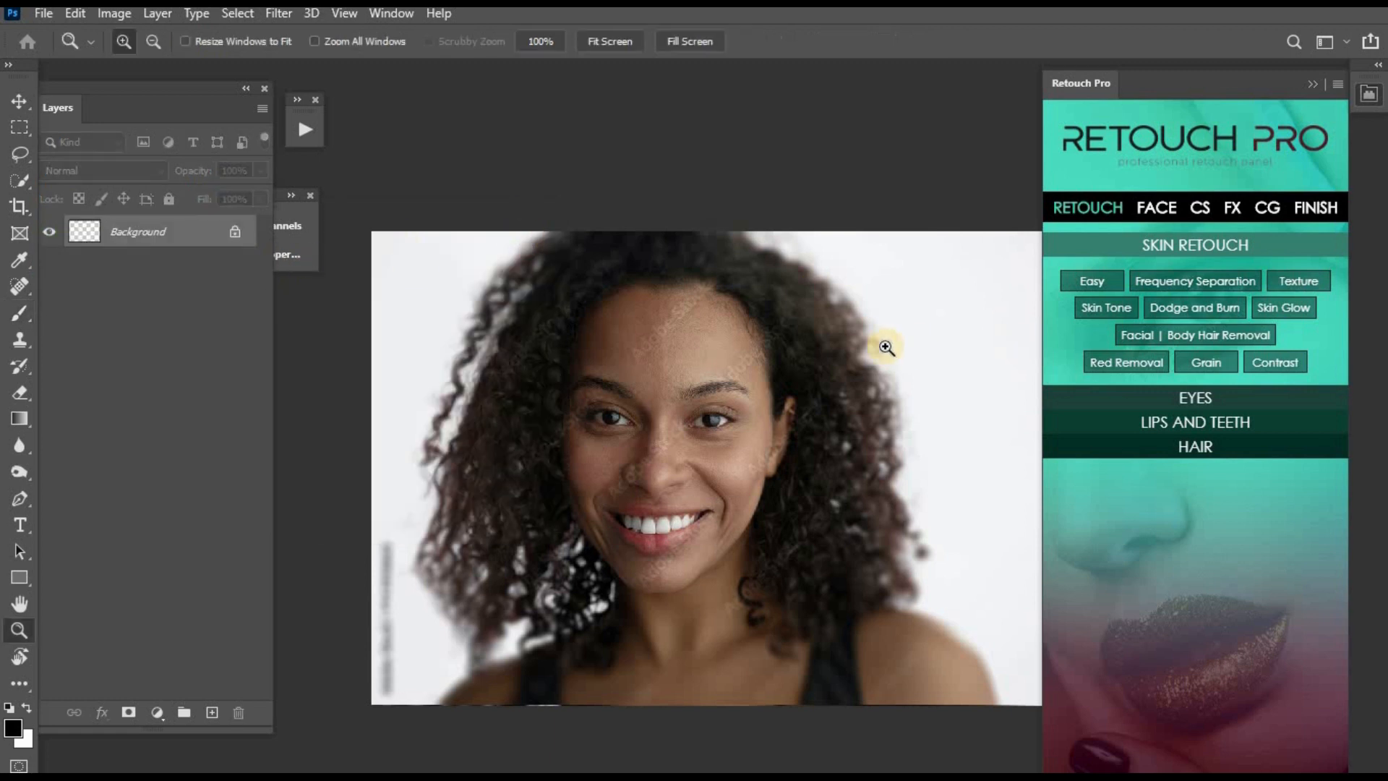
pyautogui.click(1194, 446)
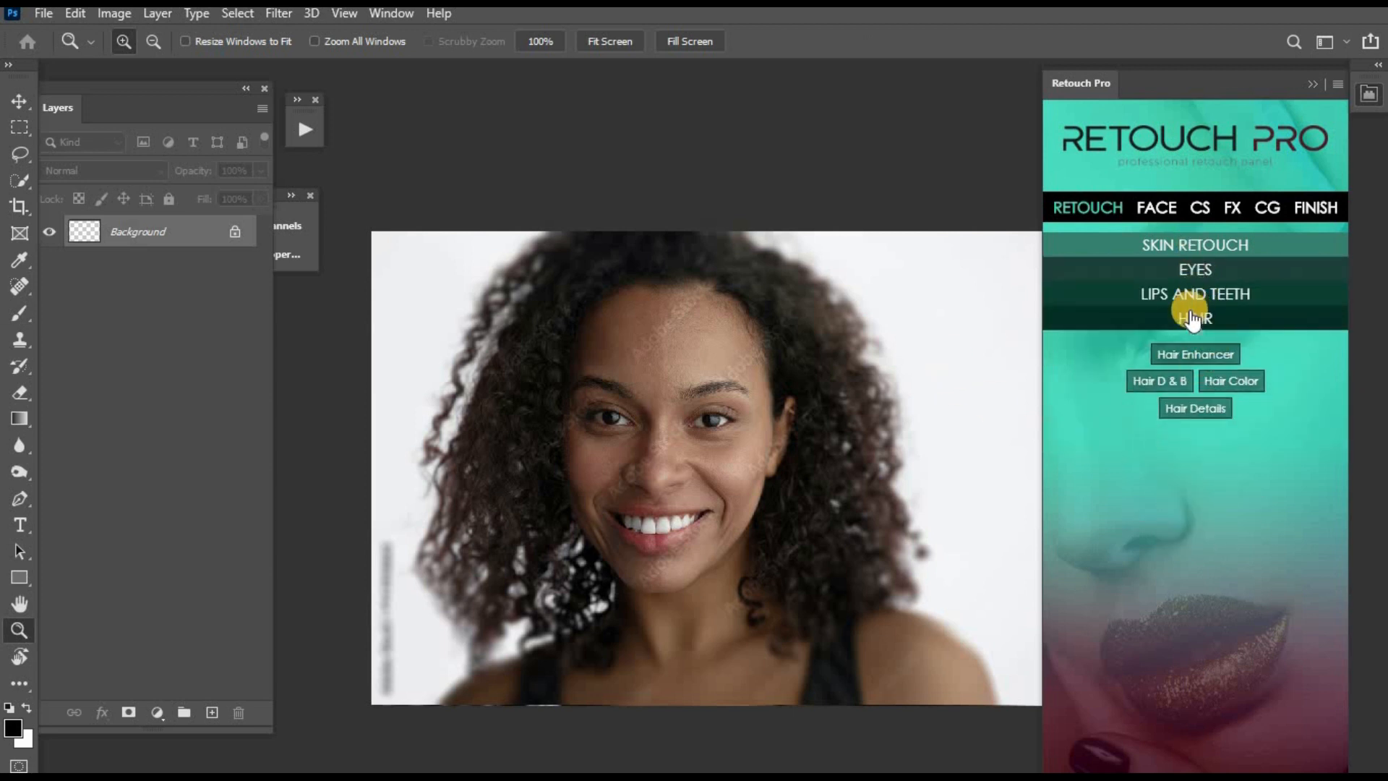
pyautogui.click(1194, 293)
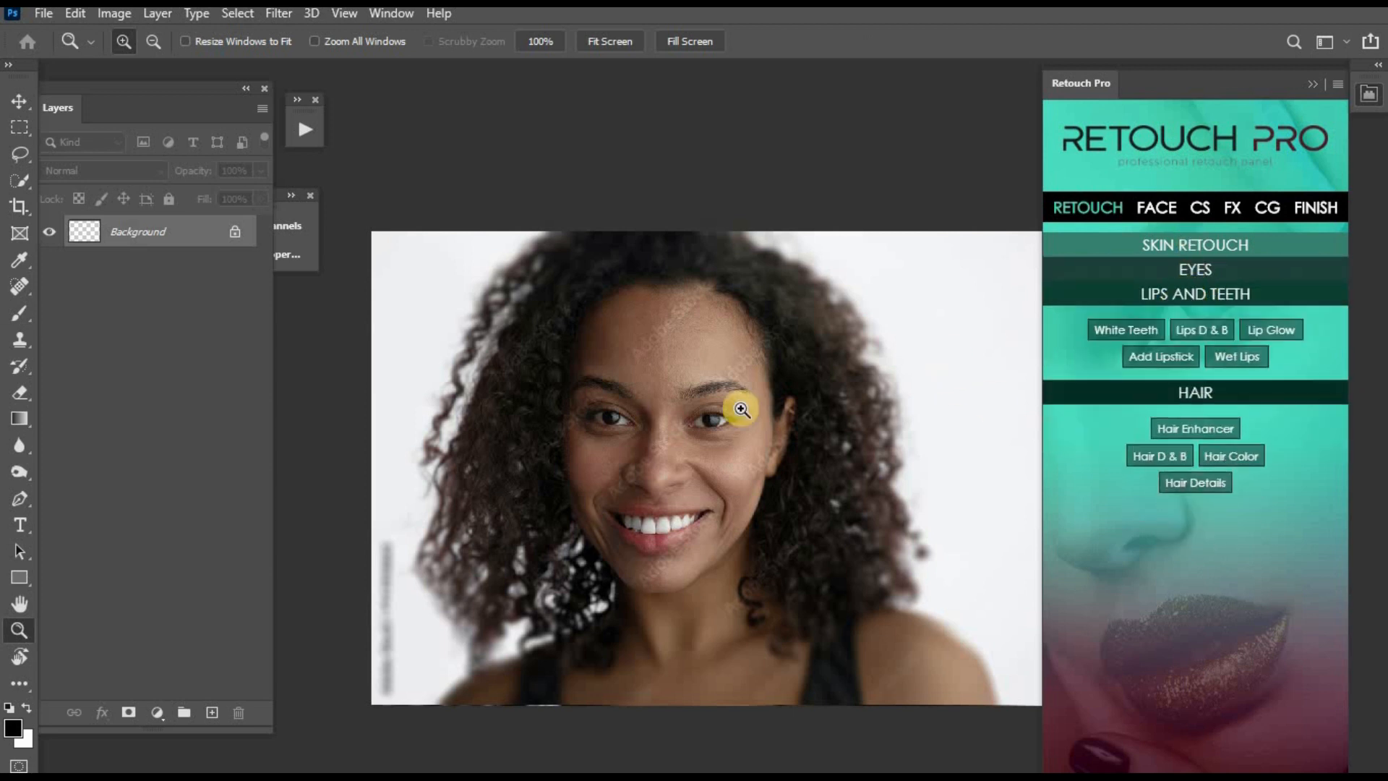
pyautogui.click(609, 400)
pyautogui.click(610, 400)
pyautogui.moveTo(728, 540); pyautogui.dragTo(655, 399)
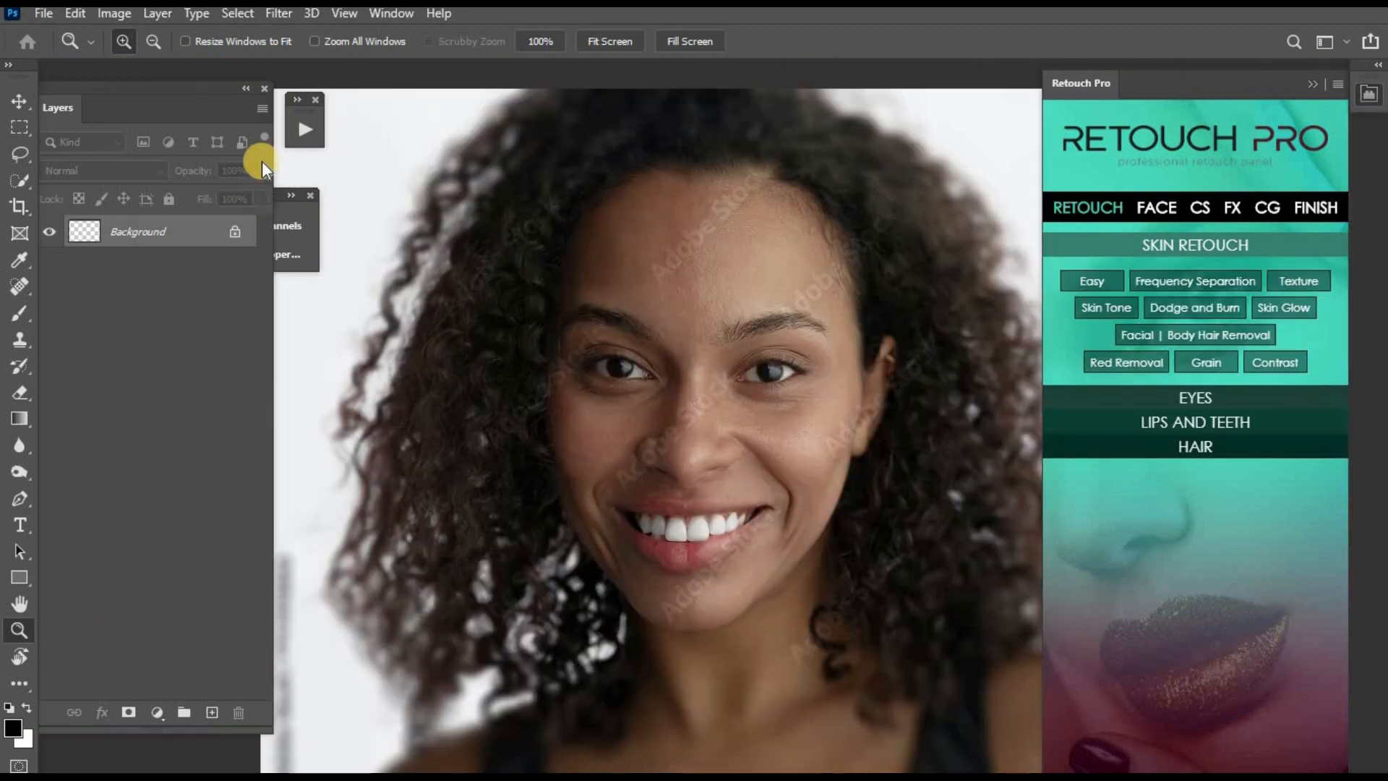
# - Run the dodge and burn actions to add two masked Curves layers above the Background
pyautogui.click(311, 132)
pyautogui.click(372, 403)
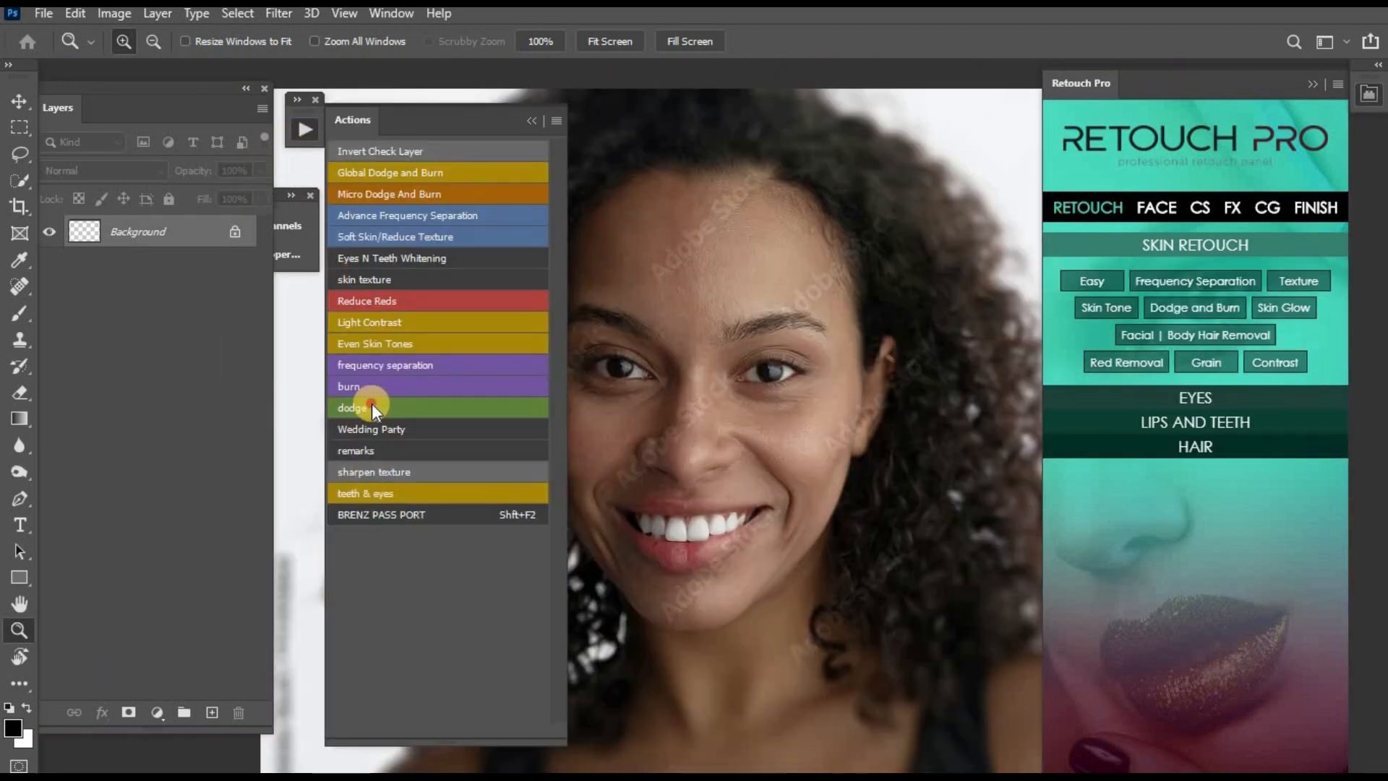
pyautogui.click(372, 383)
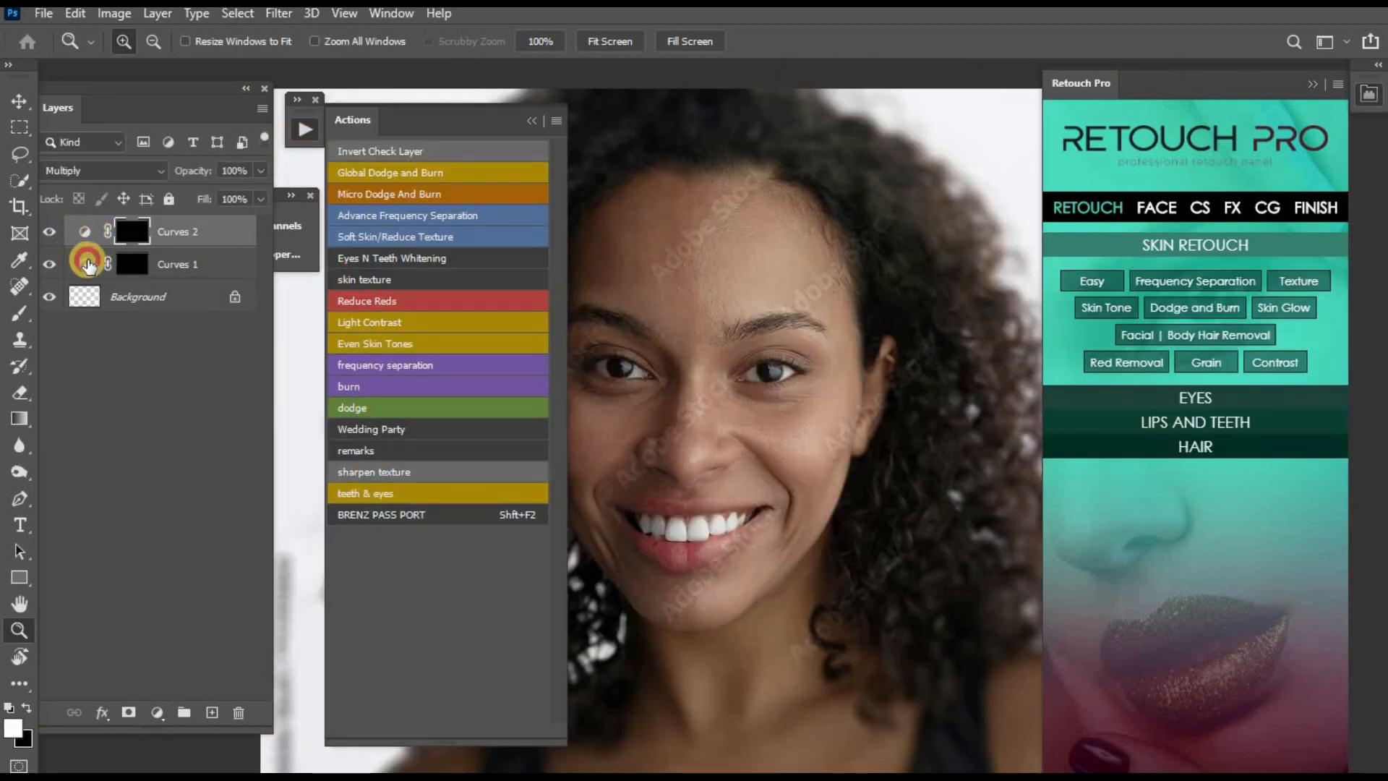
# - Brighten the ridge of the nose on the Curves 1 mask with a small soft brush at 2% flow
pyautogui.click(84, 263)
pyautogui.press('b')
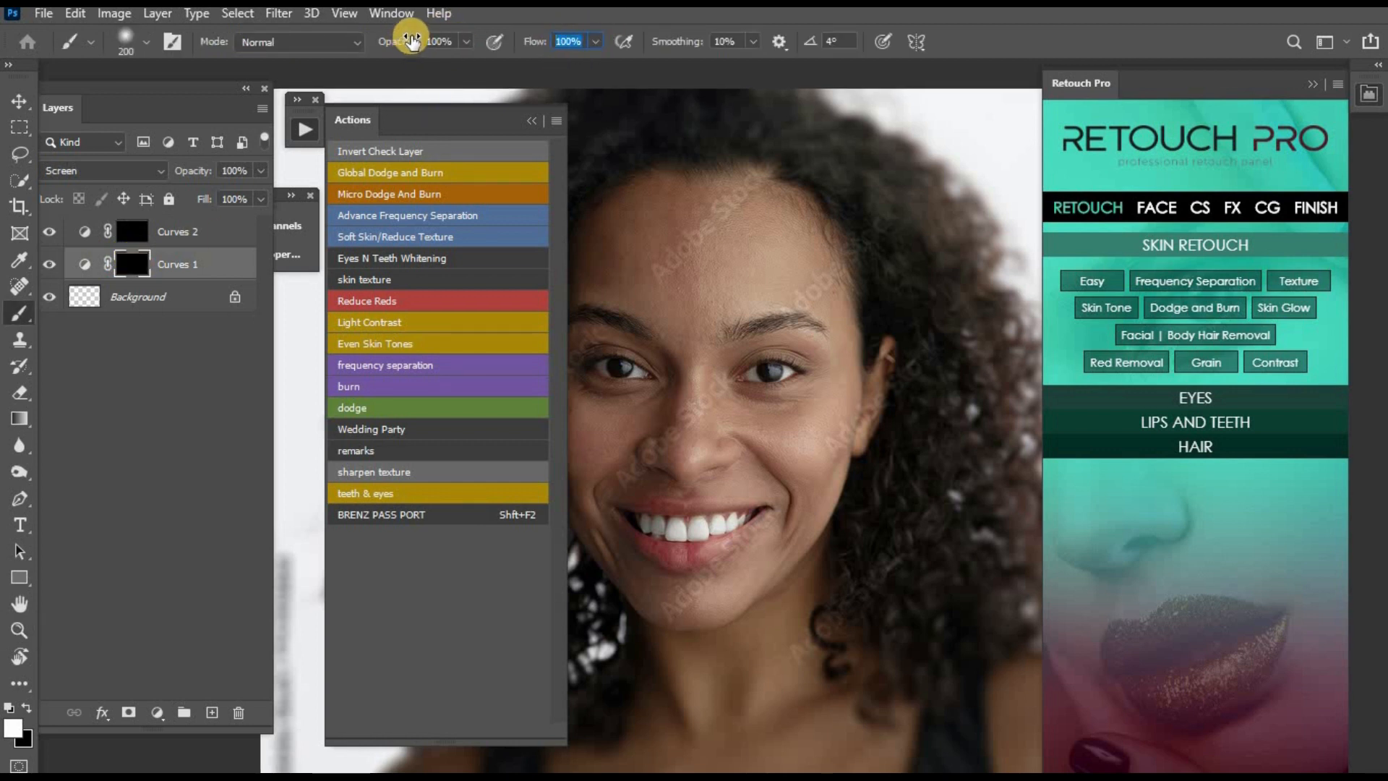
pyautogui.write('2')
pyautogui.click(532, 120)
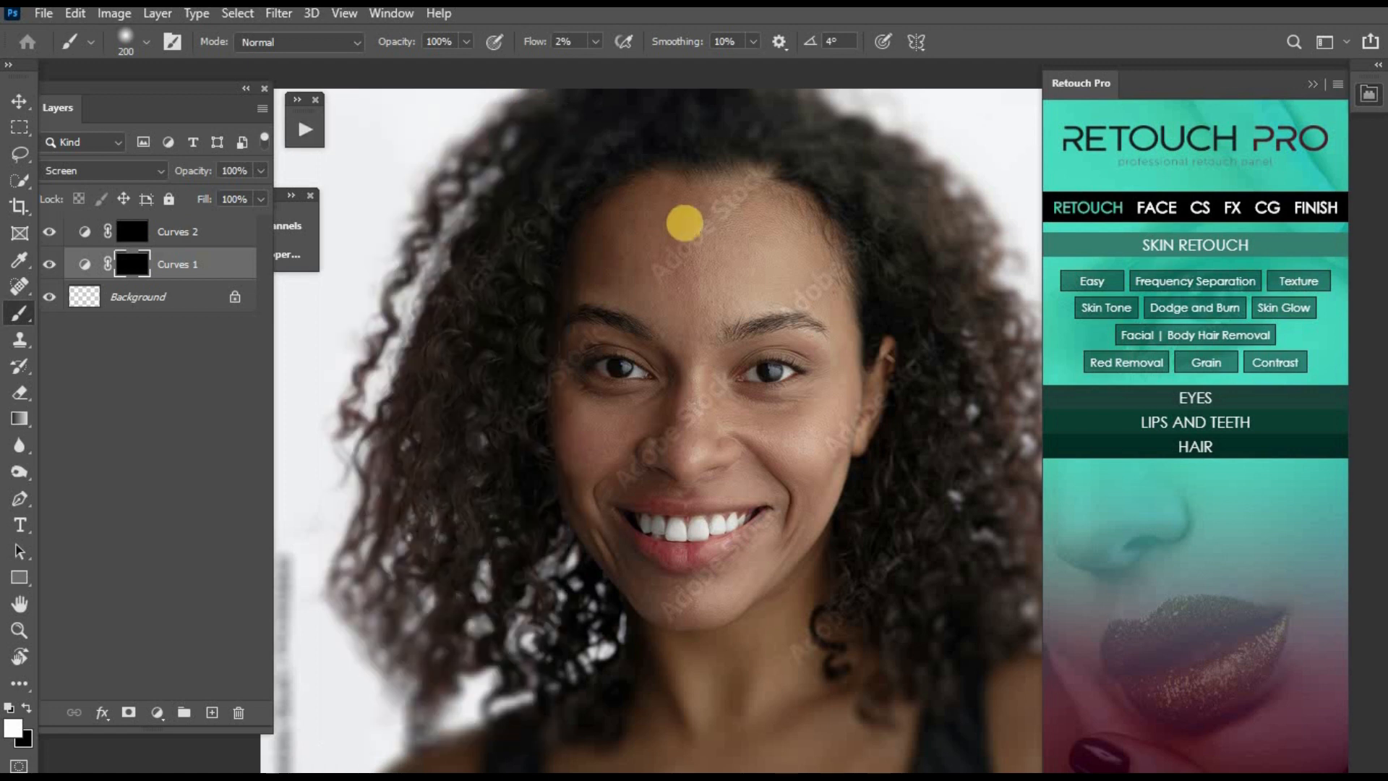
pyautogui.hotkey('ctrl', '+')
pyautogui.hotkey('ctrl', '+')
pyautogui.press('[')
pyautogui.press('[')
pyautogui.press('[')
pyautogui.press('[')
pyautogui.press('[')
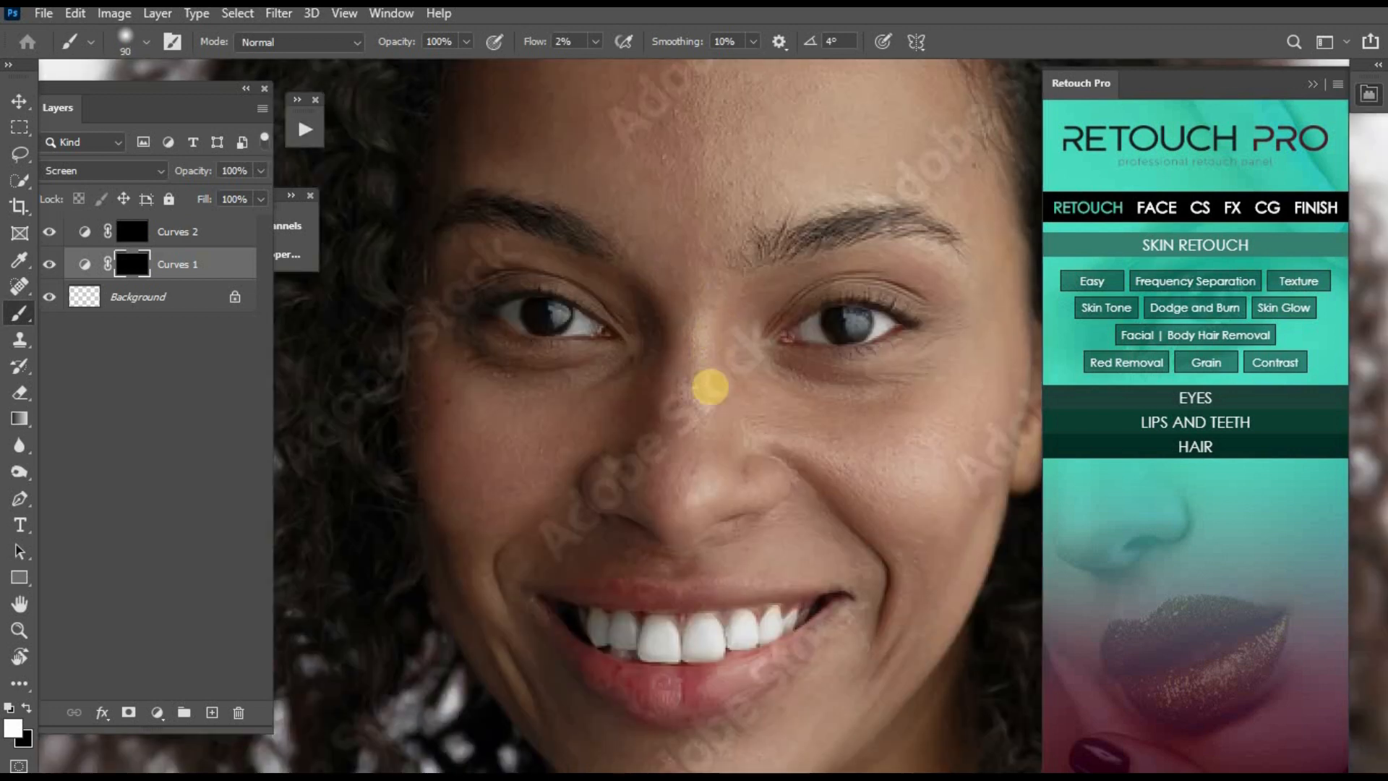
pyautogui.press('[')
pyautogui.press('[')
pyautogui.press('[')
pyautogui.press('[')
pyautogui.press('[')
pyautogui.press('[')
pyautogui.press(']')
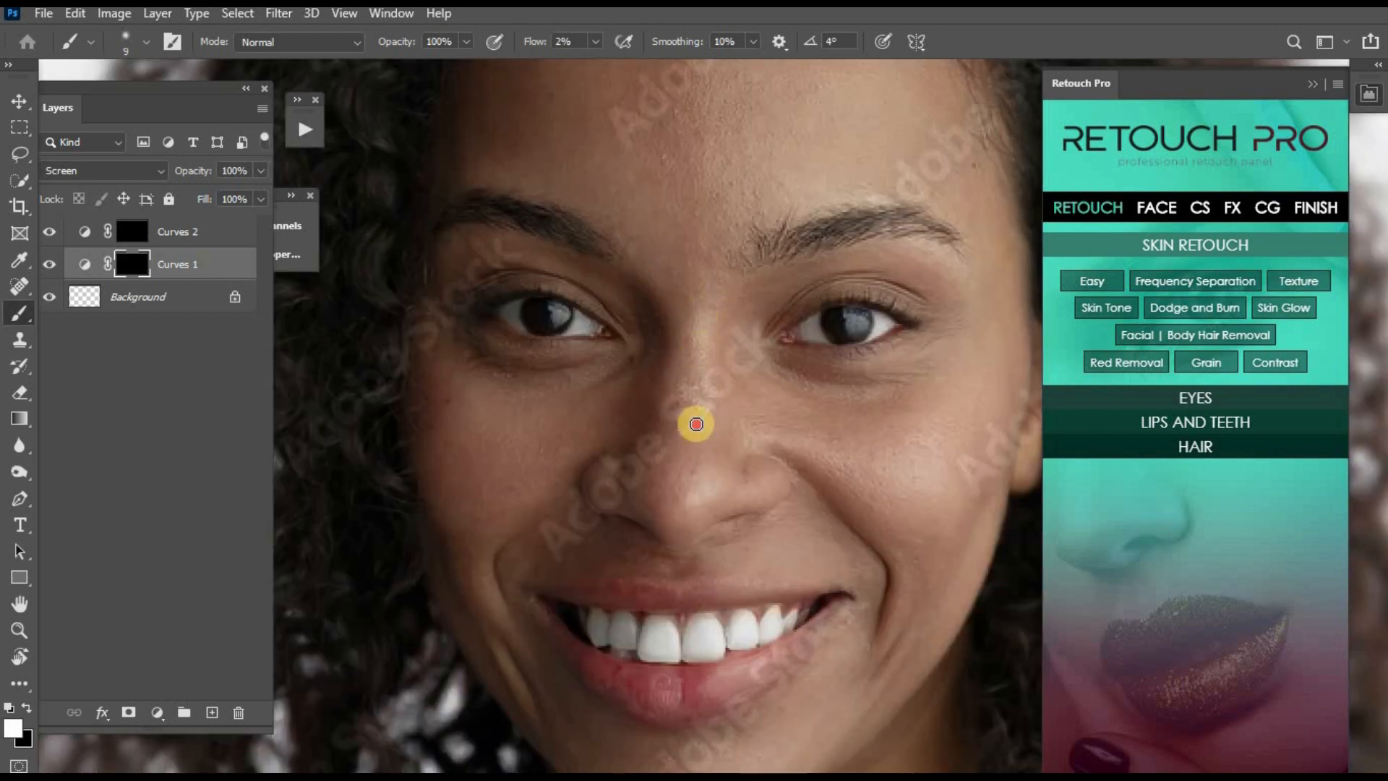
# - Dodge the centre of the forehead, the nose and the chin on the Curves 1 mask with a larger brush
pyautogui.hotkey('ctrl', '-')
pyautogui.hotkey('ctrl', '-')
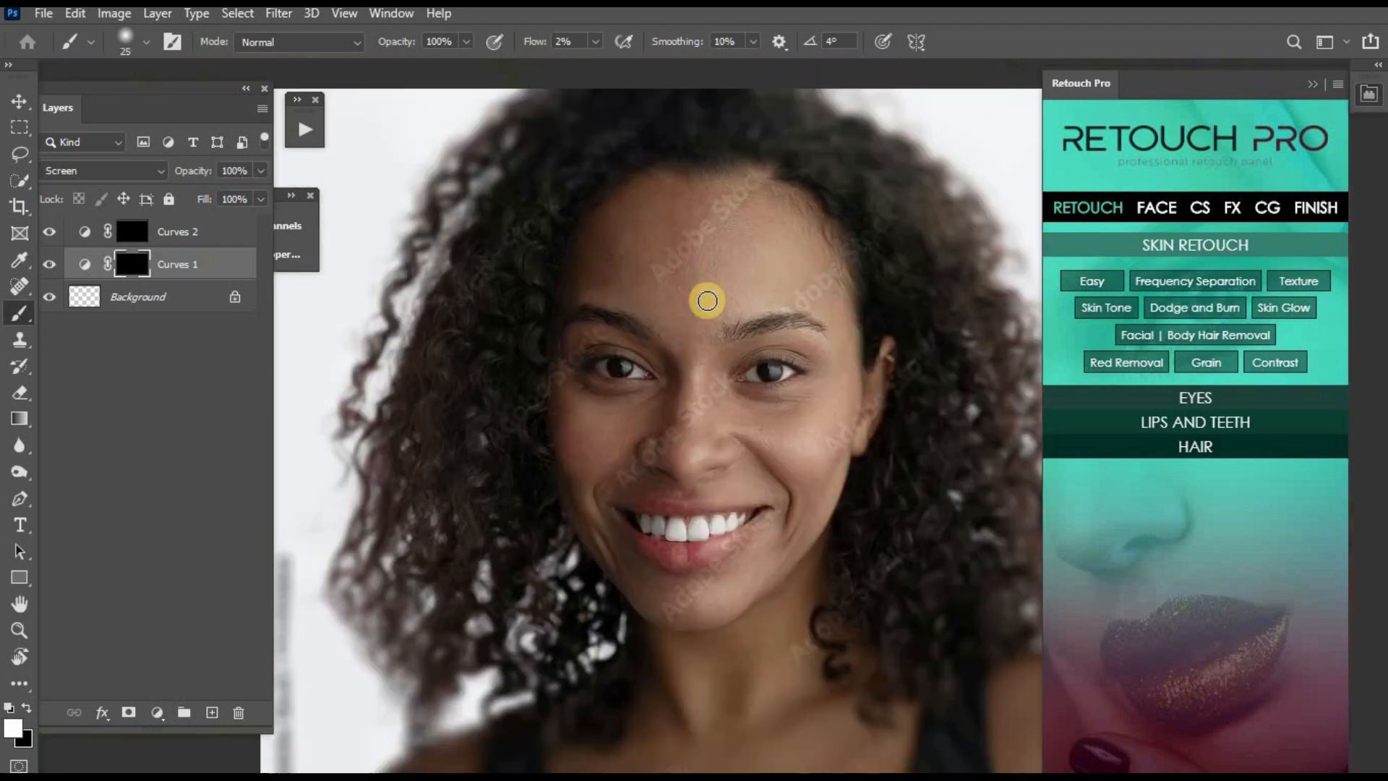
pyautogui.press(']')
pyautogui.press(']')
pyautogui.press(']')
pyautogui.moveTo(700, 298)
pyautogui.mouseDown()
pyautogui.moveTo(751, 227)
pyautogui.moveTo(758, 260)
pyautogui.moveTo(695, 370)
pyautogui.moveTo(686, 362)
pyautogui.moveTo(685, 455)
pyautogui.mouseUp()
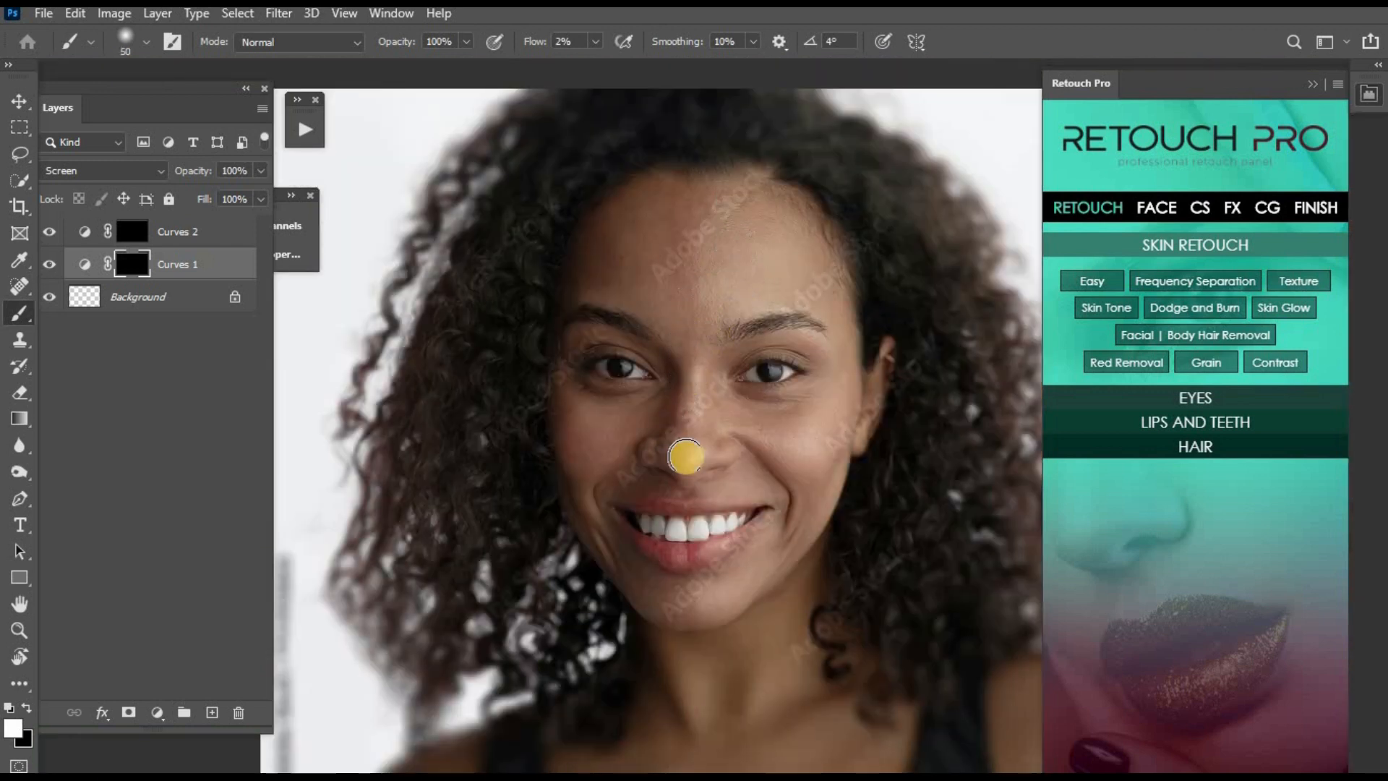
pyautogui.press(']')
pyautogui.moveTo(718, 606); pyautogui.dragTo(660, 623)
# - Dodge the highlights of both cheeks on the Curves 1 mask, adapting the brush size to each area
pyautogui.press(']')
pyautogui.moveTo(812, 453); pyautogui.dragTo(729, 428)
pyautogui.press('[')
pyautogui.press('[')
pyautogui.press('[')
pyautogui.press('[')
pyautogui.press('[')
pyautogui.moveTo(608, 452)
pyautogui.mouseDown()
pyautogui.moveTo(629, 425)
pyautogui.moveTo(598, 459)
pyautogui.mouseUp()
pyautogui.press(']')
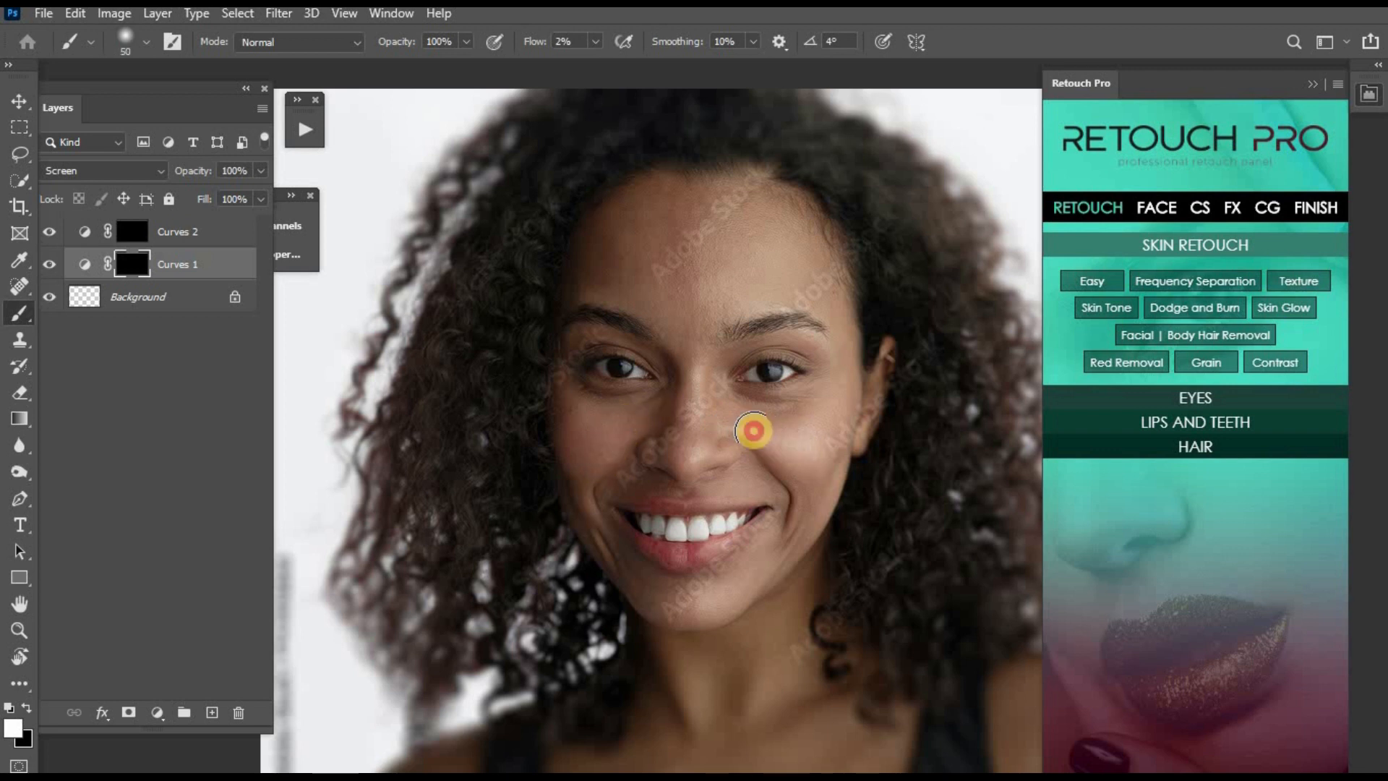
pyautogui.press('[')
pyautogui.press('[')
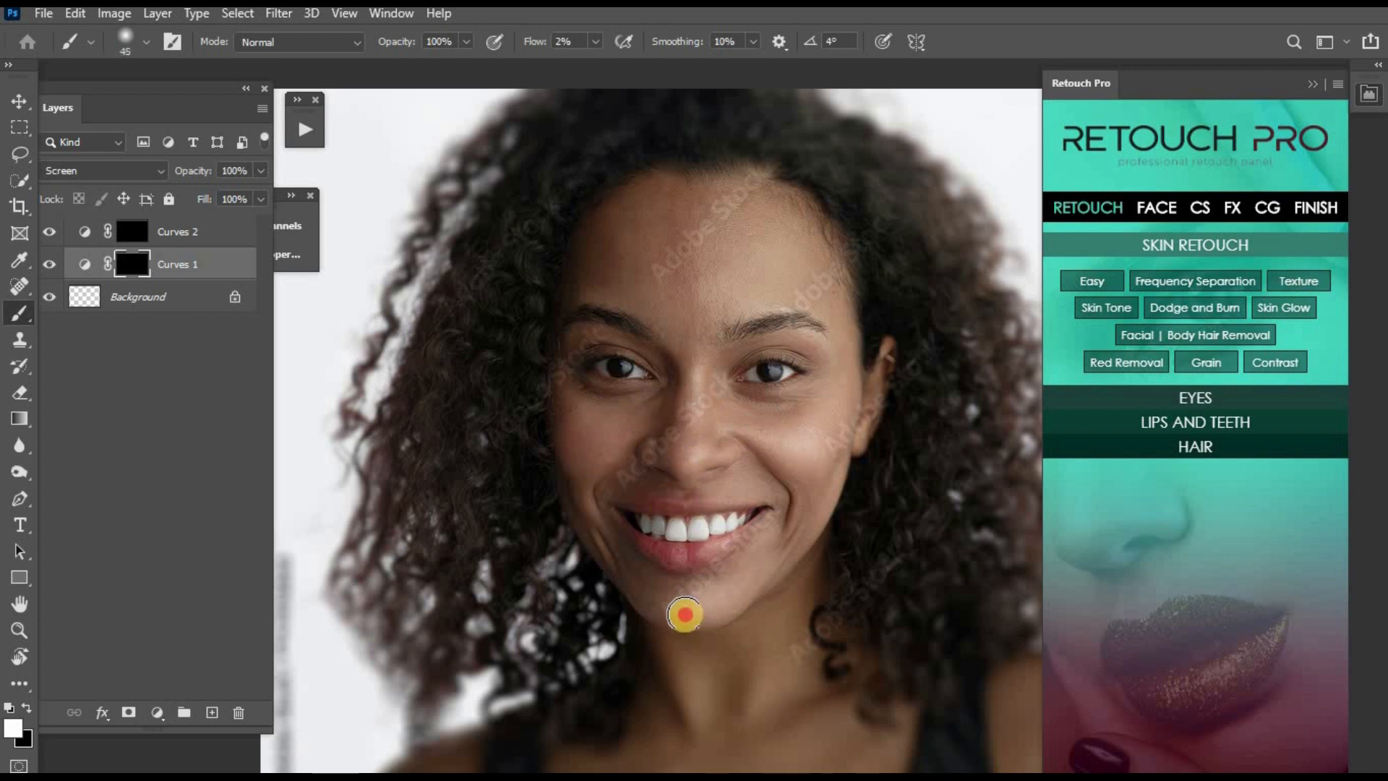
# - Brighten the chin and nose bridge once more on the Curves 1 mask and compare the portrait with that layer hidden
pyautogui.moveTo(686, 615); pyautogui.dragTo(715, 609)
pyautogui.press(']')
pyautogui.click(699, 405)
pyautogui.hotkey('ctrl', '-')
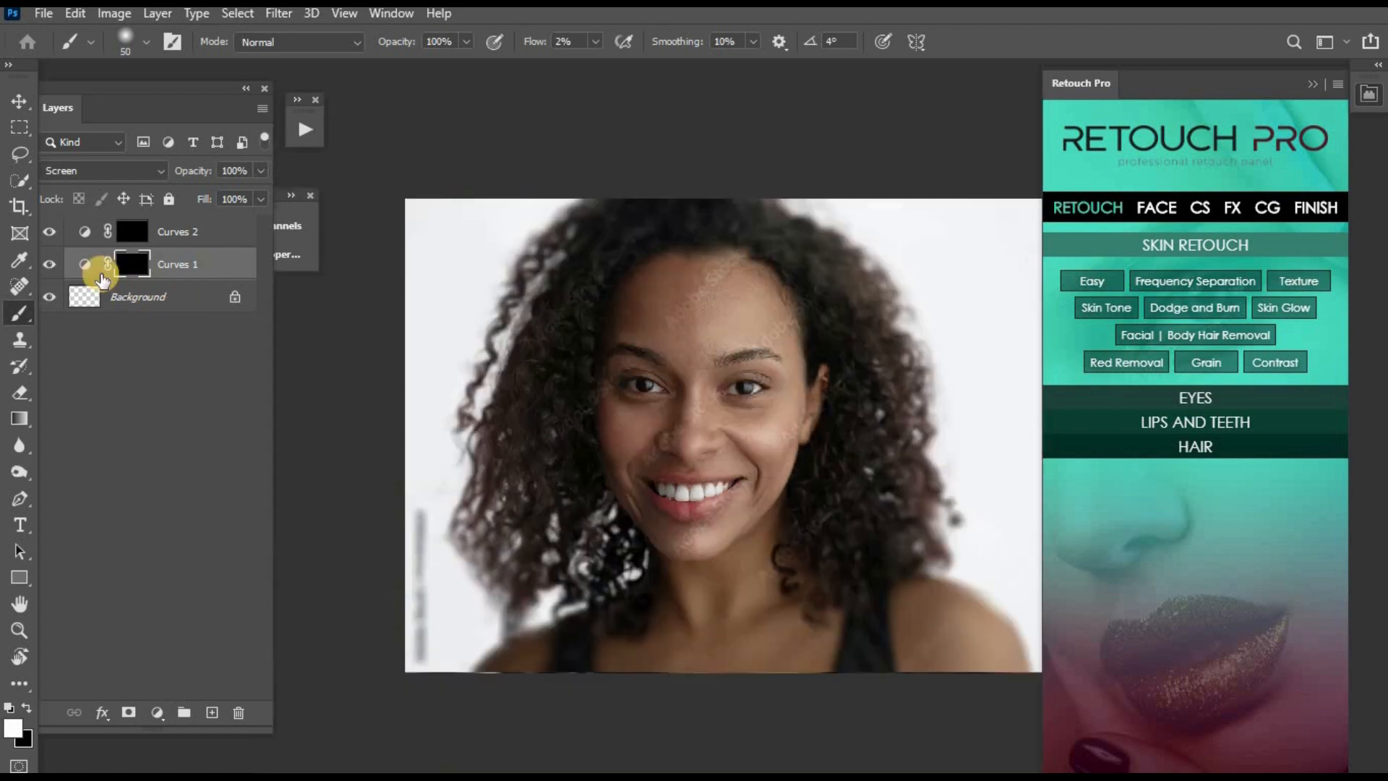
pyautogui.click(49, 265)
pyautogui.click(49, 264)
pyautogui.hotkey('ctrl', '+')
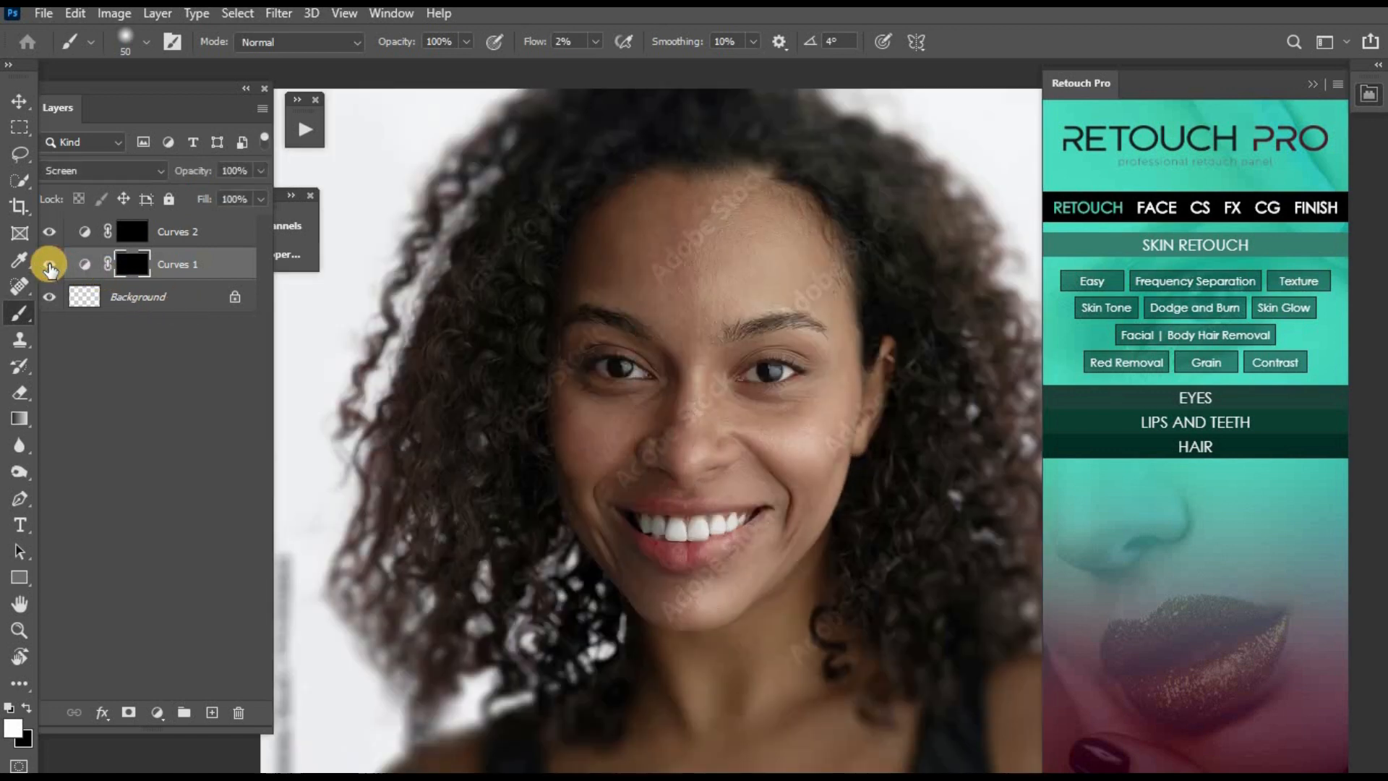
# - Burn the side of the face from the forehead down to the cheek on the Curves 2 mask at 1% brush flow
pyautogui.click(130, 230)
pyautogui.click(584, 40)
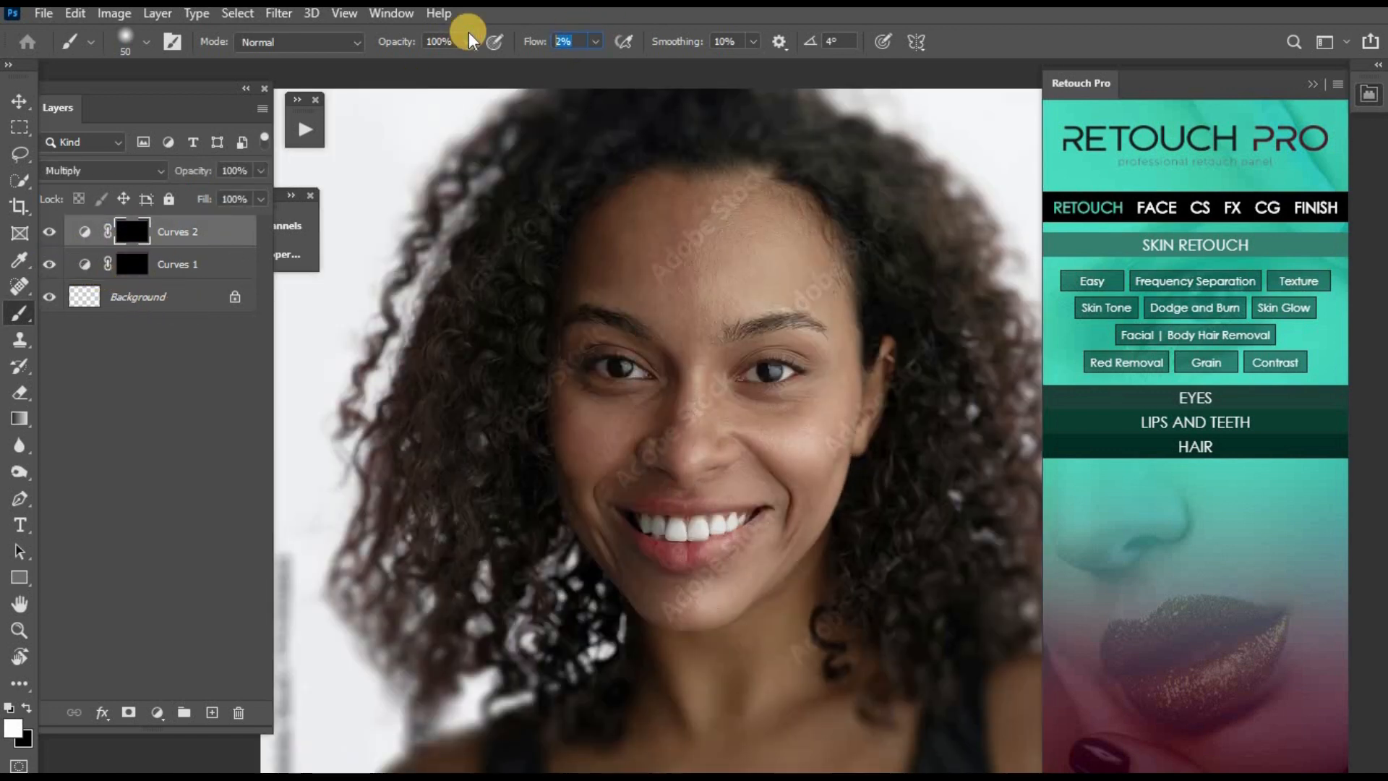
pyautogui.press('Return')
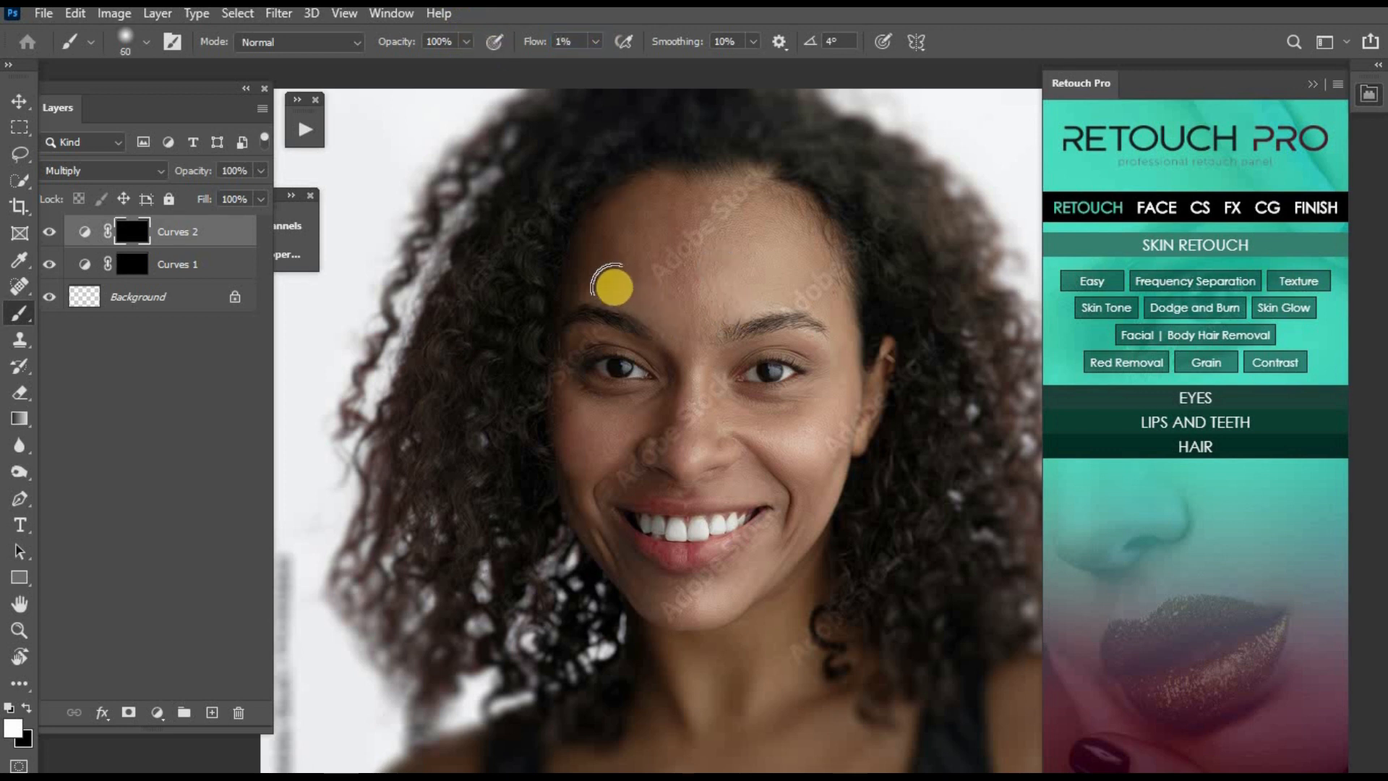
pyautogui.press(']')
pyautogui.press(']')
pyautogui.moveTo(801, 214)
pyautogui.mouseDown()
pyautogui.moveTo(857, 301)
pyautogui.moveTo(873, 369)
pyautogui.moveTo(804, 477)
pyautogui.mouseUp()
# - Darken the contours below both cheeks and along the jaw under the chin on the Curves 2 mask
pyautogui.press('[')
pyautogui.press('[')
pyautogui.press('[')
pyautogui.press('[')
pyautogui.press('[')
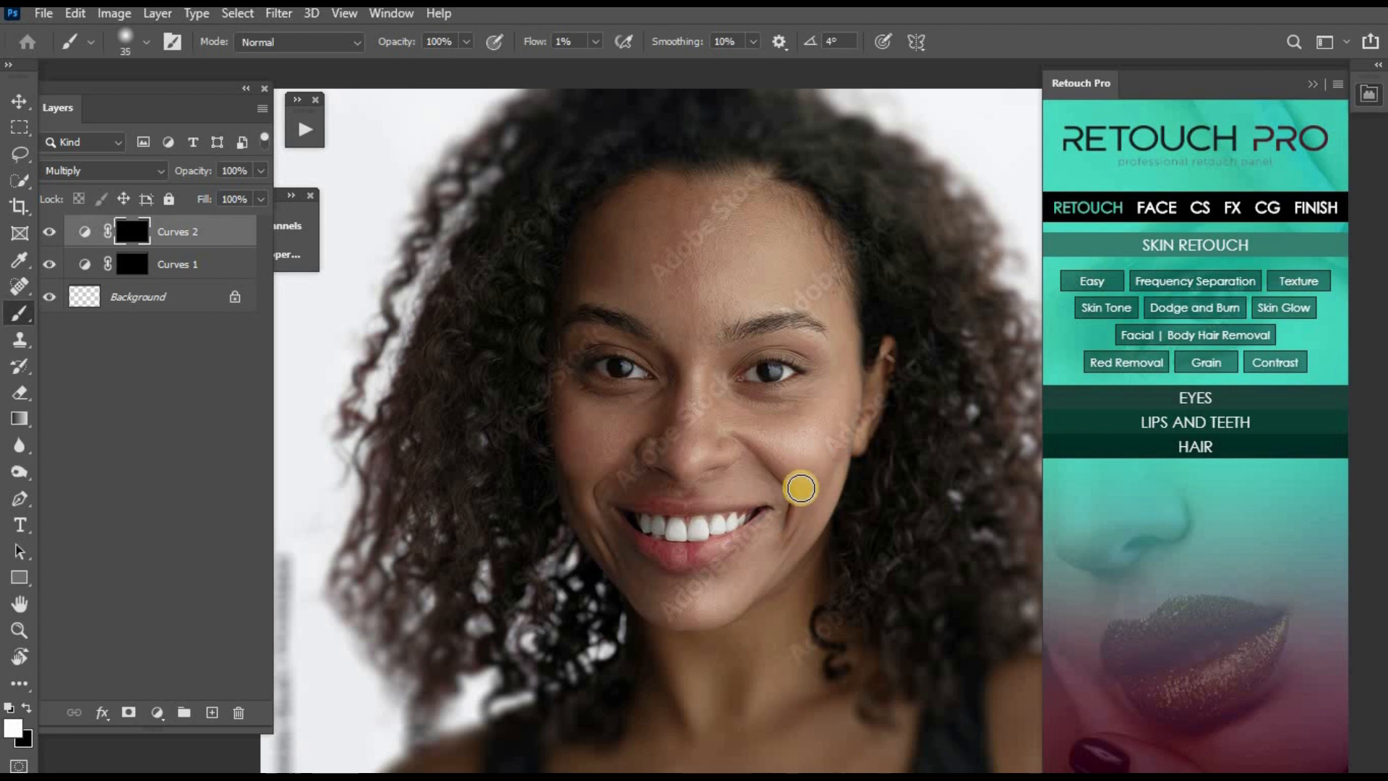
pyautogui.press(']')
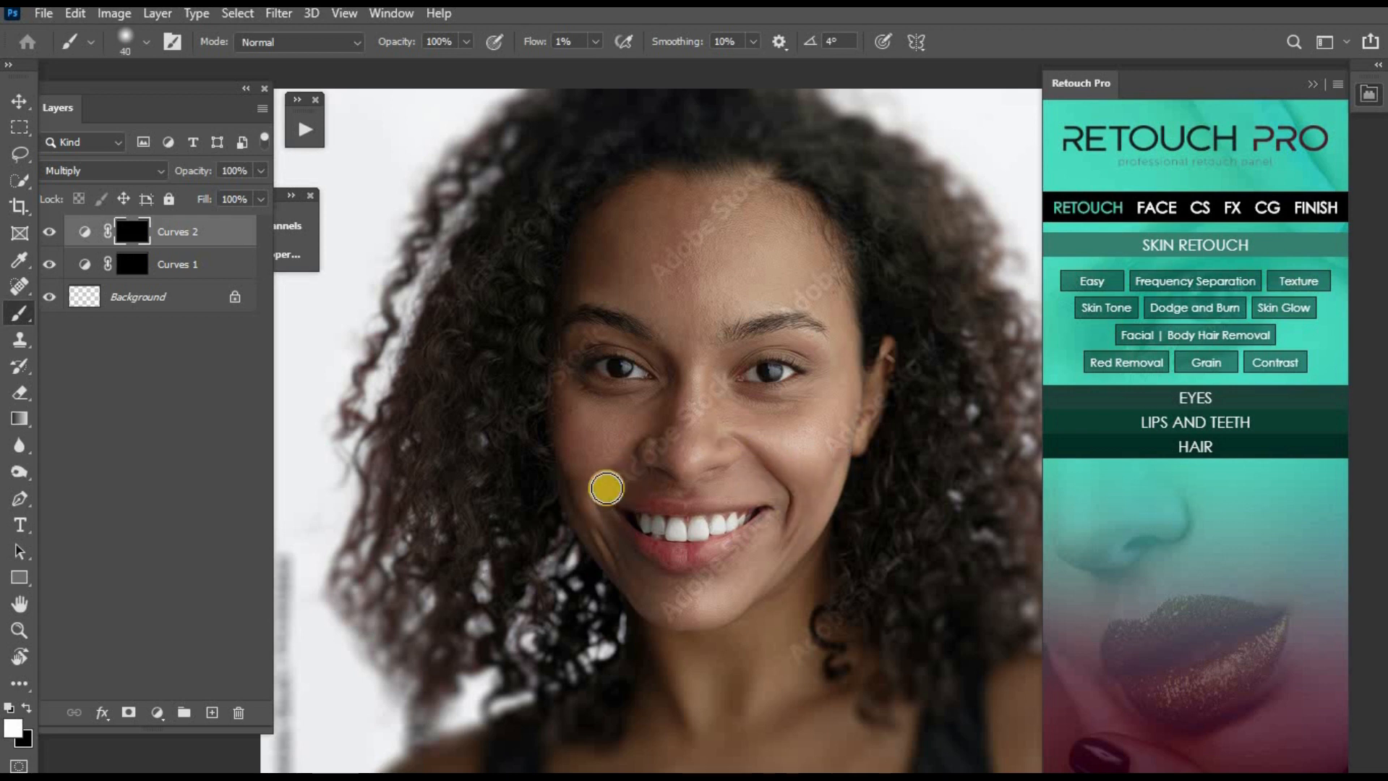
pyautogui.press(']')
pyautogui.press(']')
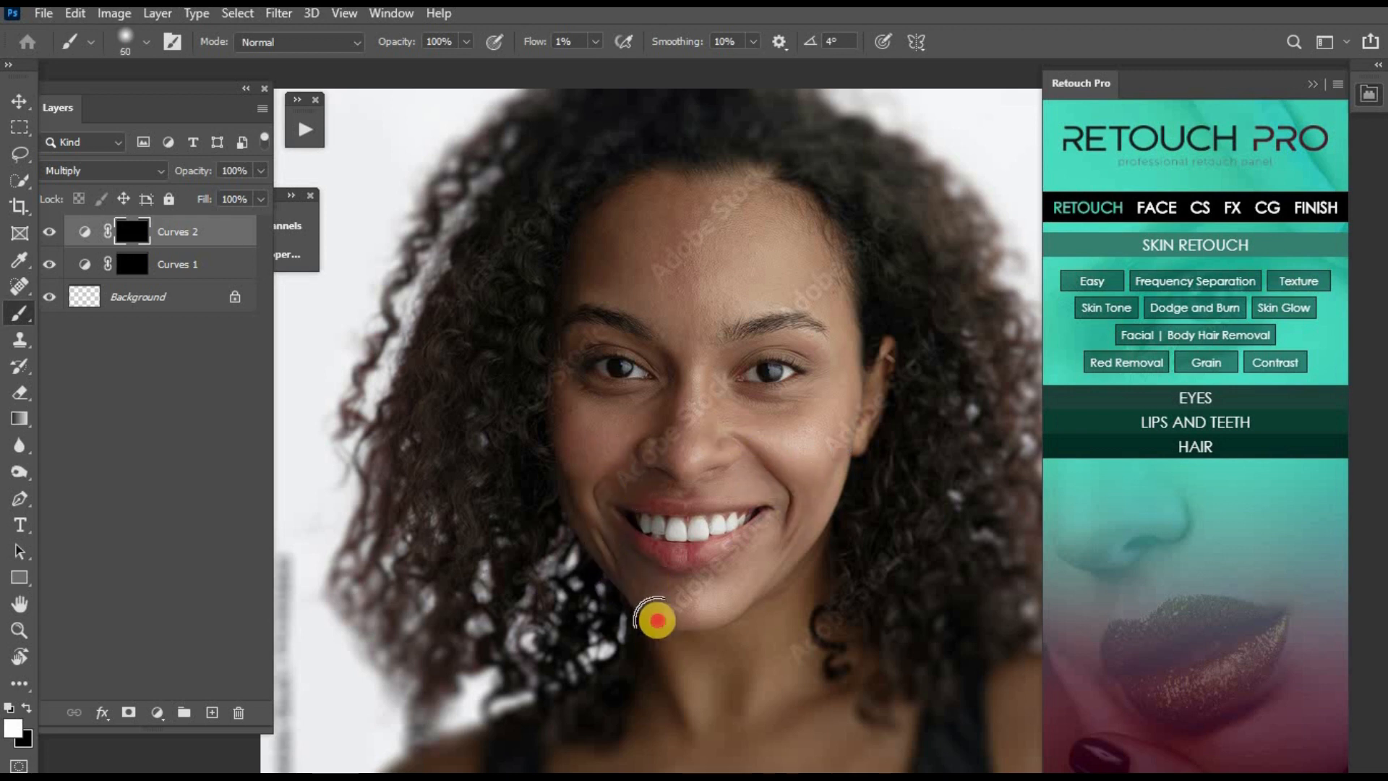
pyautogui.moveTo(654, 617); pyautogui.dragTo(728, 620)
# - Burn the chest along the lower edge of the portrait on the Curves 2 mask with a 70 px brush
pyautogui.press(']')
pyautogui.press(']')
pyautogui.press(']')
pyautogui.hotkey('ctrl', '-')
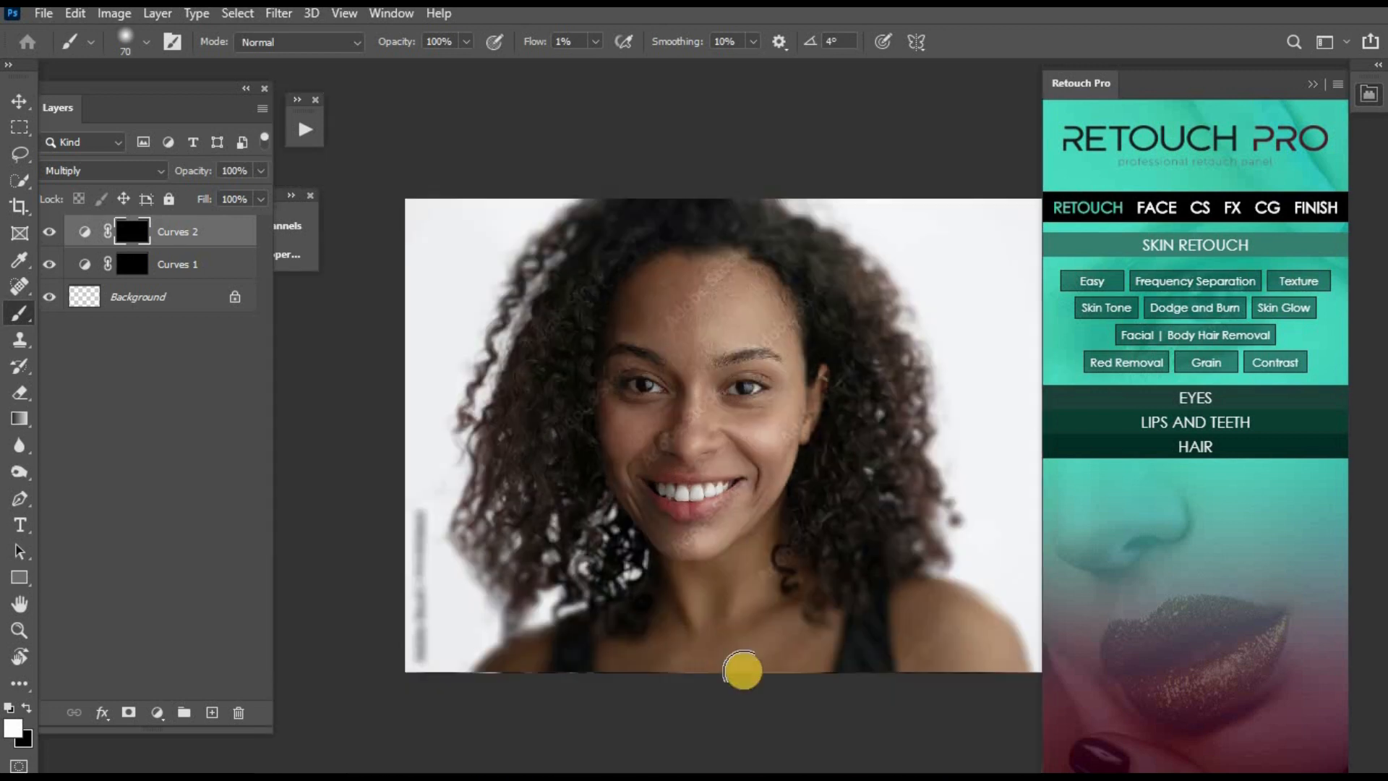
pyautogui.moveTo(668, 657); pyautogui.dragTo(696, 667)
pyautogui.press('z')
pyautogui.moveTo(730, 532); pyautogui.dragTo(817, 622)
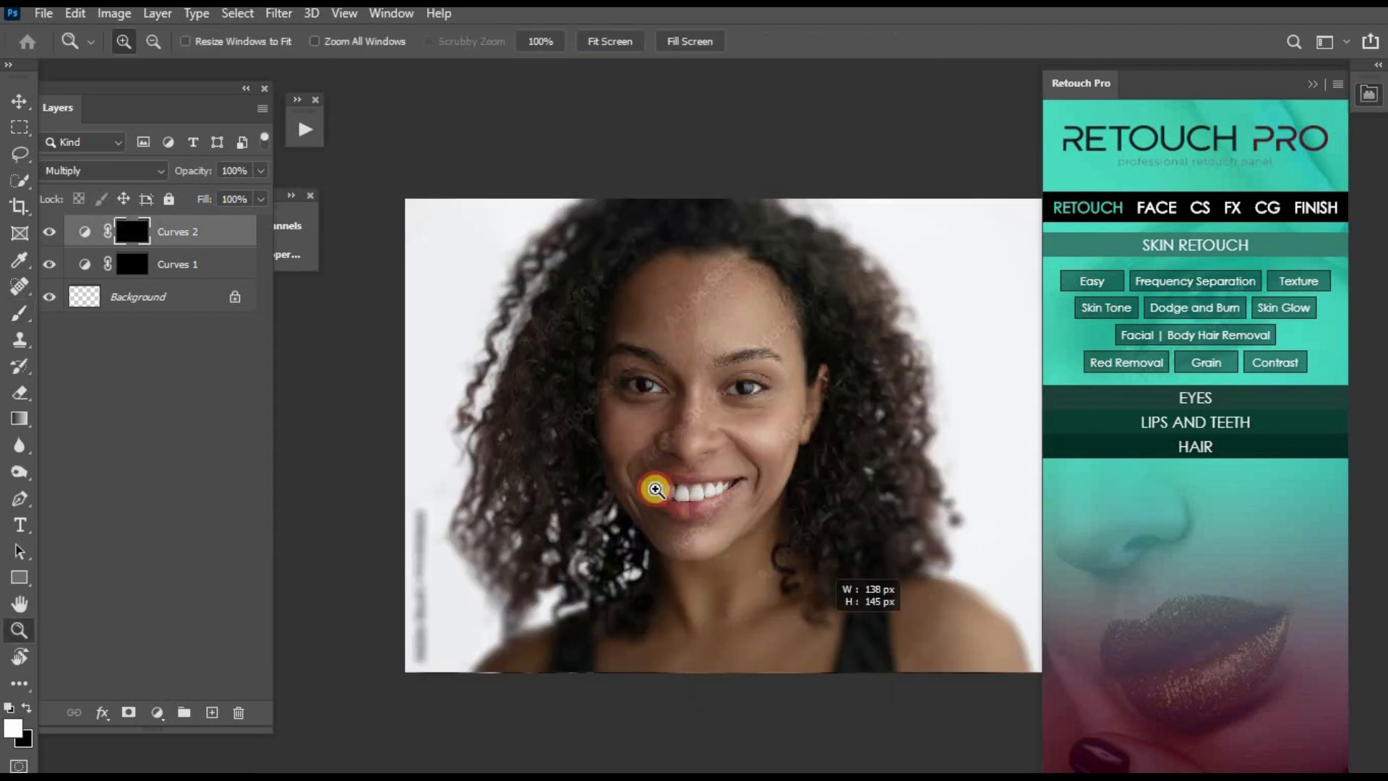
pyautogui.press('b')
pyautogui.rightClick(488, 306)
pyautogui.keyDown('alt'); pyautogui.click(630, 251); pyautogui.keyUp('alt')
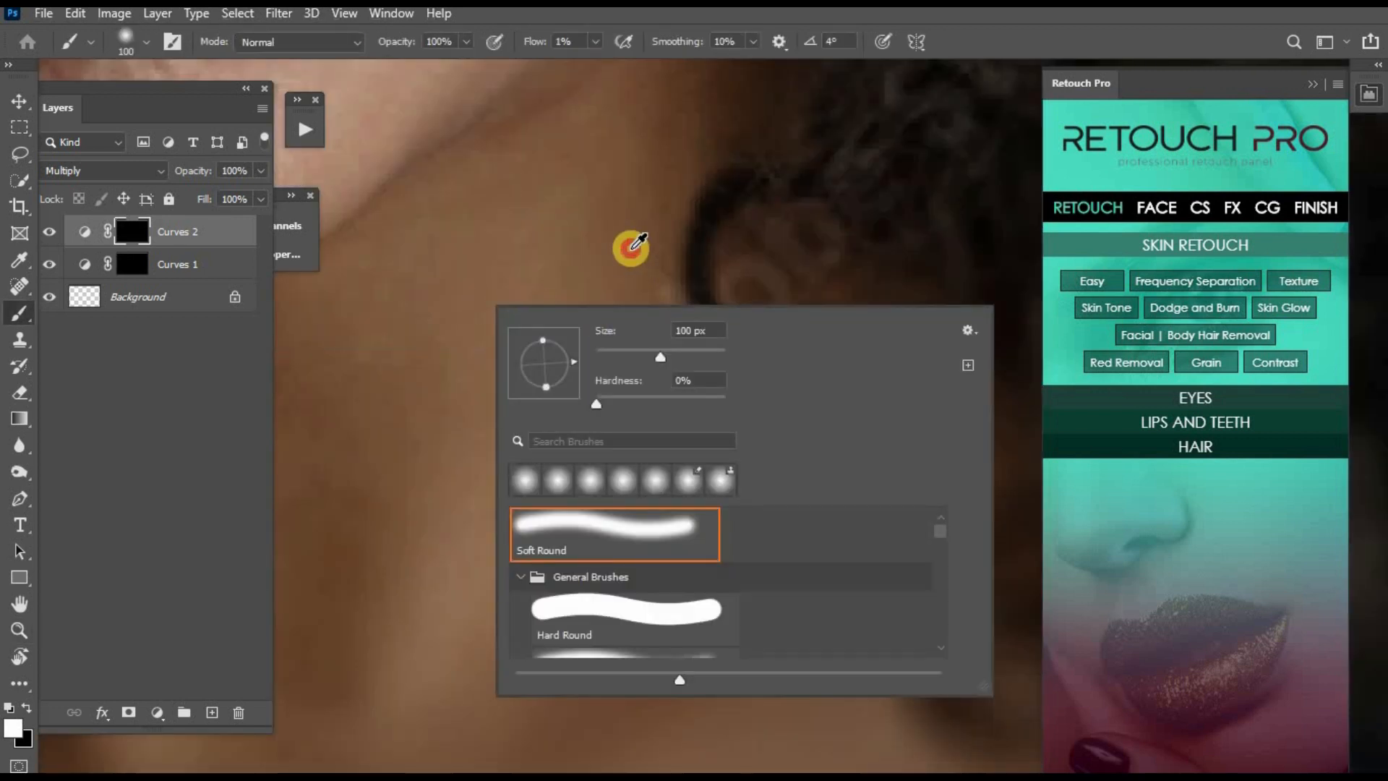
pyautogui.press('z')
pyautogui.keyDown('alt'); pyautogui.click(600, 262); pyautogui.keyUp('alt')
pyautogui.keyDown('alt'); pyautogui.click(599, 261); pyautogui.keyUp('alt')
pyautogui.keyDown('alt'); pyautogui.click(599, 262); pyautogui.keyUp('alt')
pyautogui.keyDown('alt'); pyautogui.click(600, 261); pyautogui.keyUp('alt')
pyautogui.keyDown('alt'); pyautogui.click(599, 262); pyautogui.keyUp('alt')
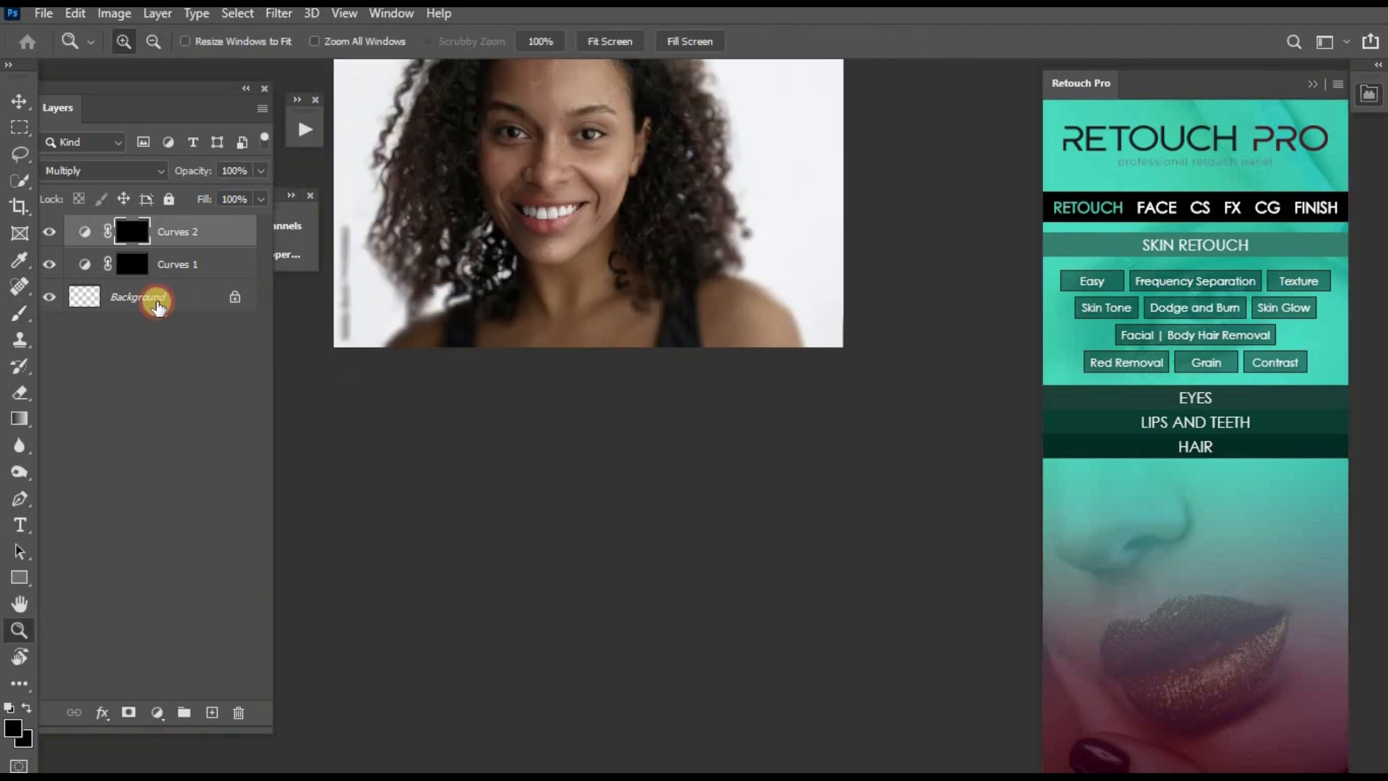
# - Target the Curves 1 mask with a white foreground colour, a 50 px brush and 2% flow for close work around the mouth
pyautogui.click(141, 264)
pyautogui.click(10, 707)
pyautogui.moveTo(525, 358); pyautogui.dragTo(625, 651)
pyautogui.click(742, 526)
pyautogui.click(743, 526)
pyautogui.press('b')
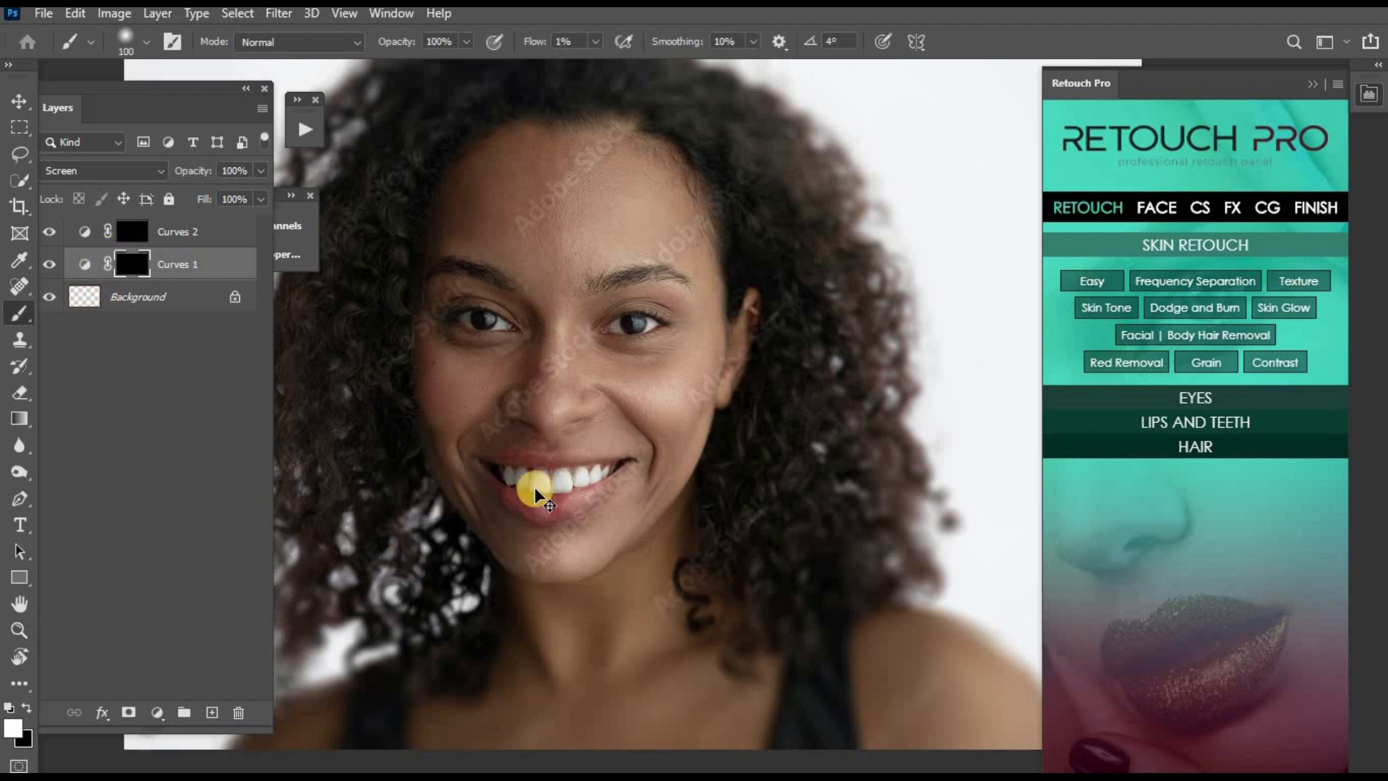
pyautogui.hotkey('ctrl', '+')
pyautogui.press('[')
pyautogui.press('[')
pyautogui.press('[')
pyautogui.press('[')
pyautogui.press('[')
pyautogui.moveTo(570, 41); pyautogui.dragTo(491, 40)
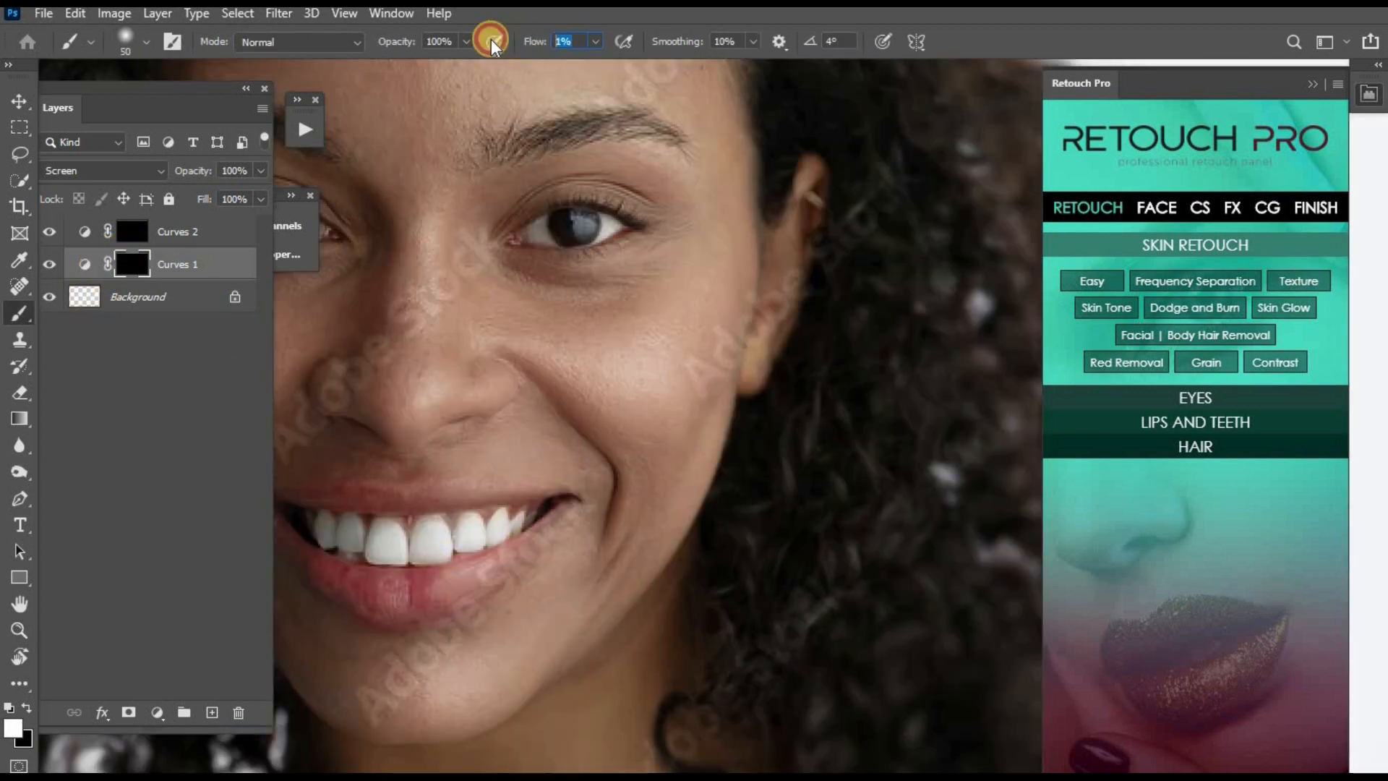
pyautogui.write('2')
pyautogui.click(128, 263)
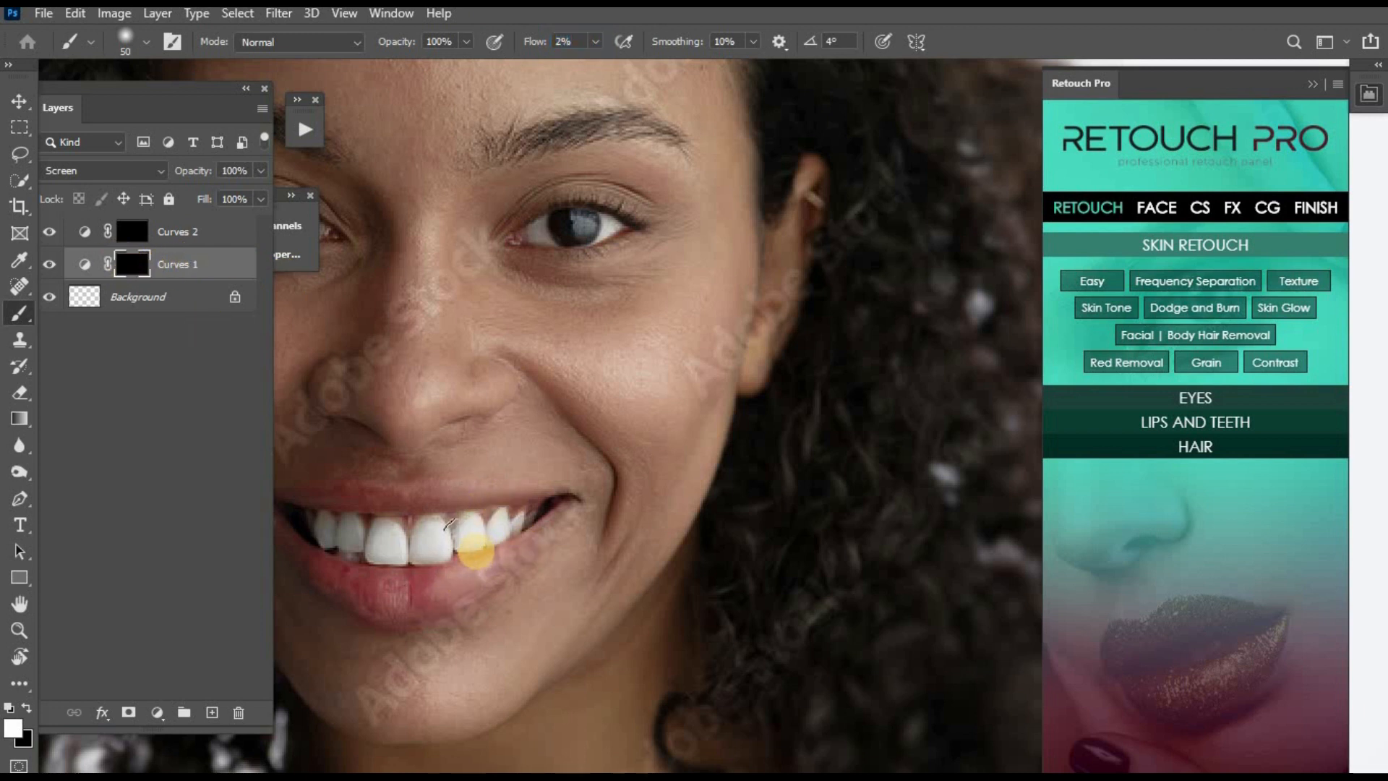
# - Dodge the lower lip and the edge above the upper lip on the Curves 1 mask with a small soft brush
pyautogui.press('[')
pyautogui.press('[')
pyautogui.press('[')
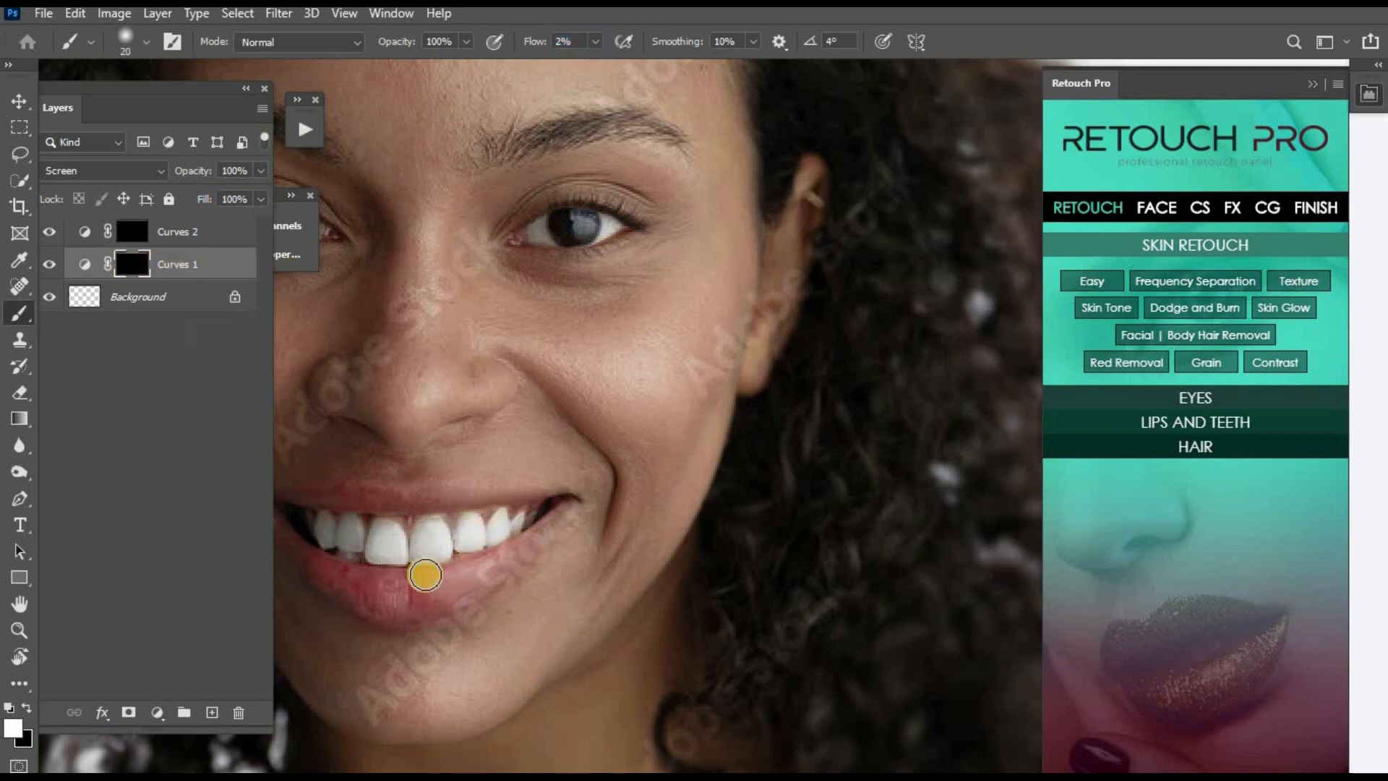
pyautogui.moveTo(411, 576)
pyautogui.mouseDown()
pyautogui.moveTo(497, 558)
pyautogui.moveTo(534, 530)
pyautogui.moveTo(516, 527)
pyautogui.moveTo(485, 482)
pyautogui.mouseUp()
pyautogui.press(']')
pyautogui.moveTo(337, 486); pyautogui.dragTo(425, 484)
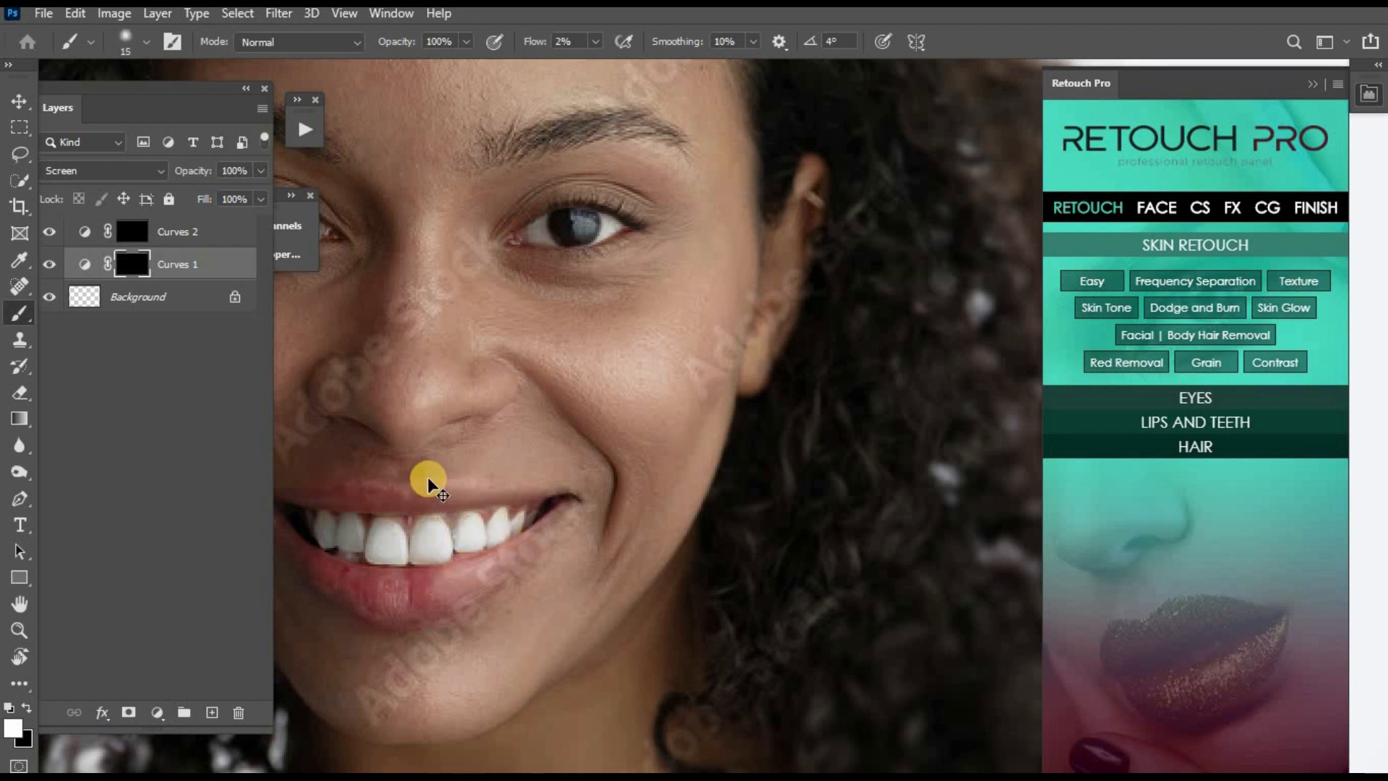
# - Brighten the chin with a 45 px brush and the nose bridge with a 25 px brush on the Curves 1 mask
pyautogui.hotkey('ctrl', '-')
pyautogui.hotkey('ctrl', '-')
pyautogui.moveTo(590, 429); pyautogui.dragTo(633, 427)
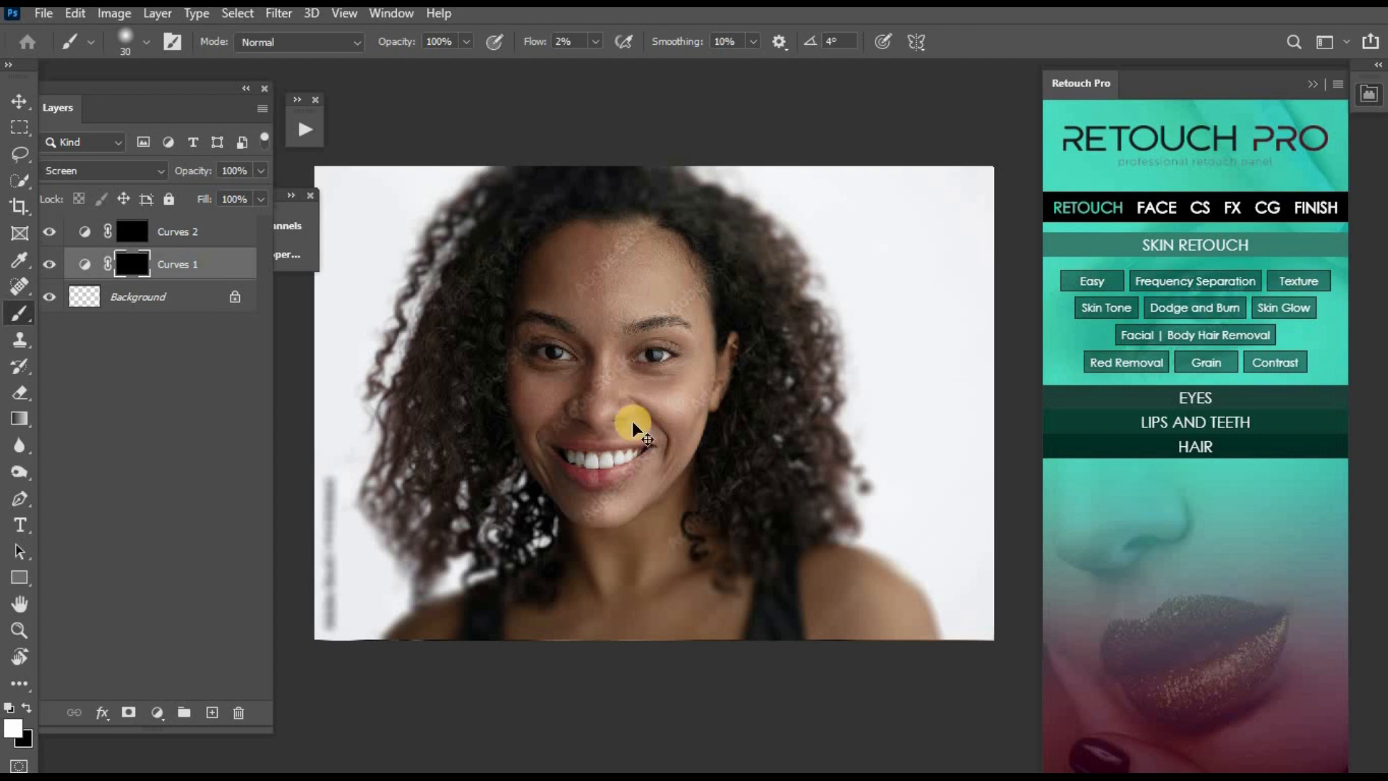
pyautogui.hotkey('ctrl', '+')
pyautogui.press(']')
pyautogui.press(']')
pyautogui.press(']')
pyautogui.moveTo(540, 573); pyautogui.dragTo(572, 560)
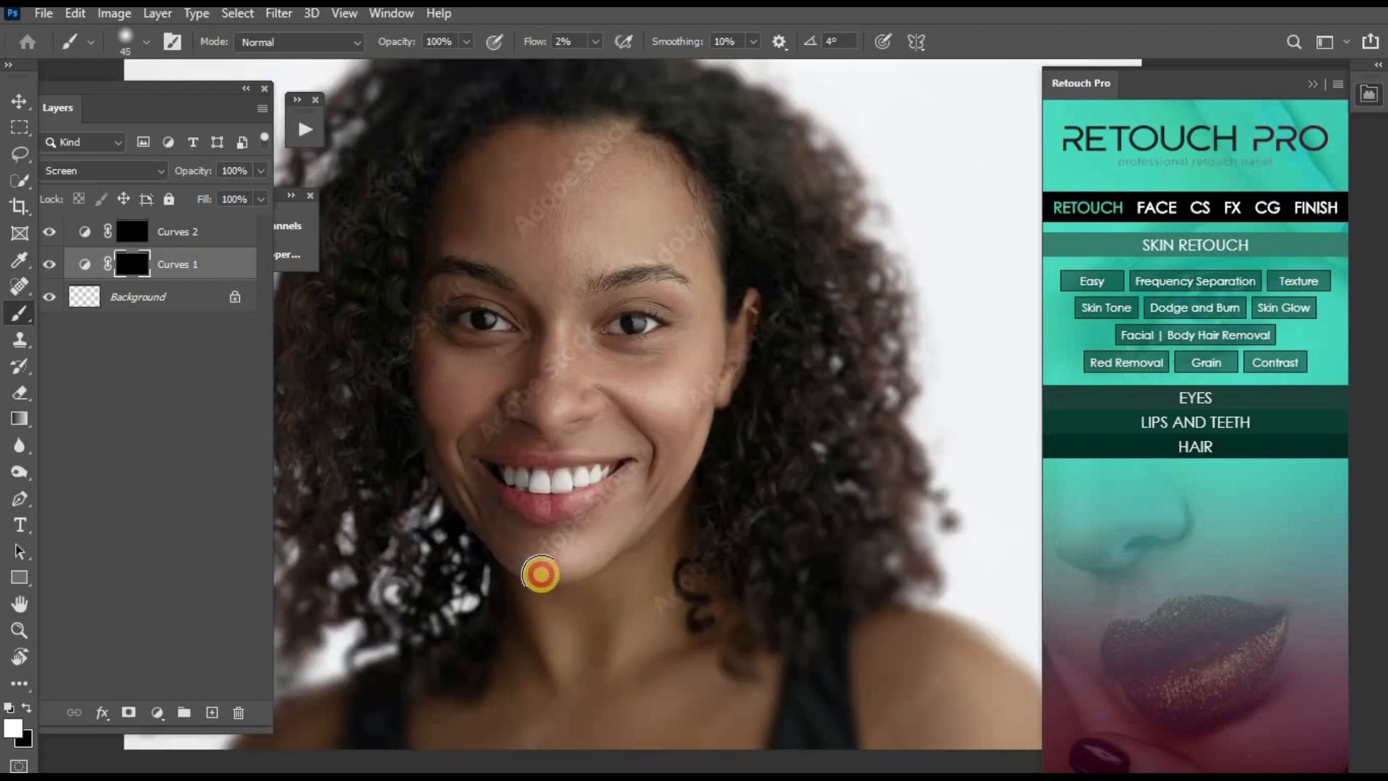
pyautogui.press('[')
pyautogui.click(564, 407)
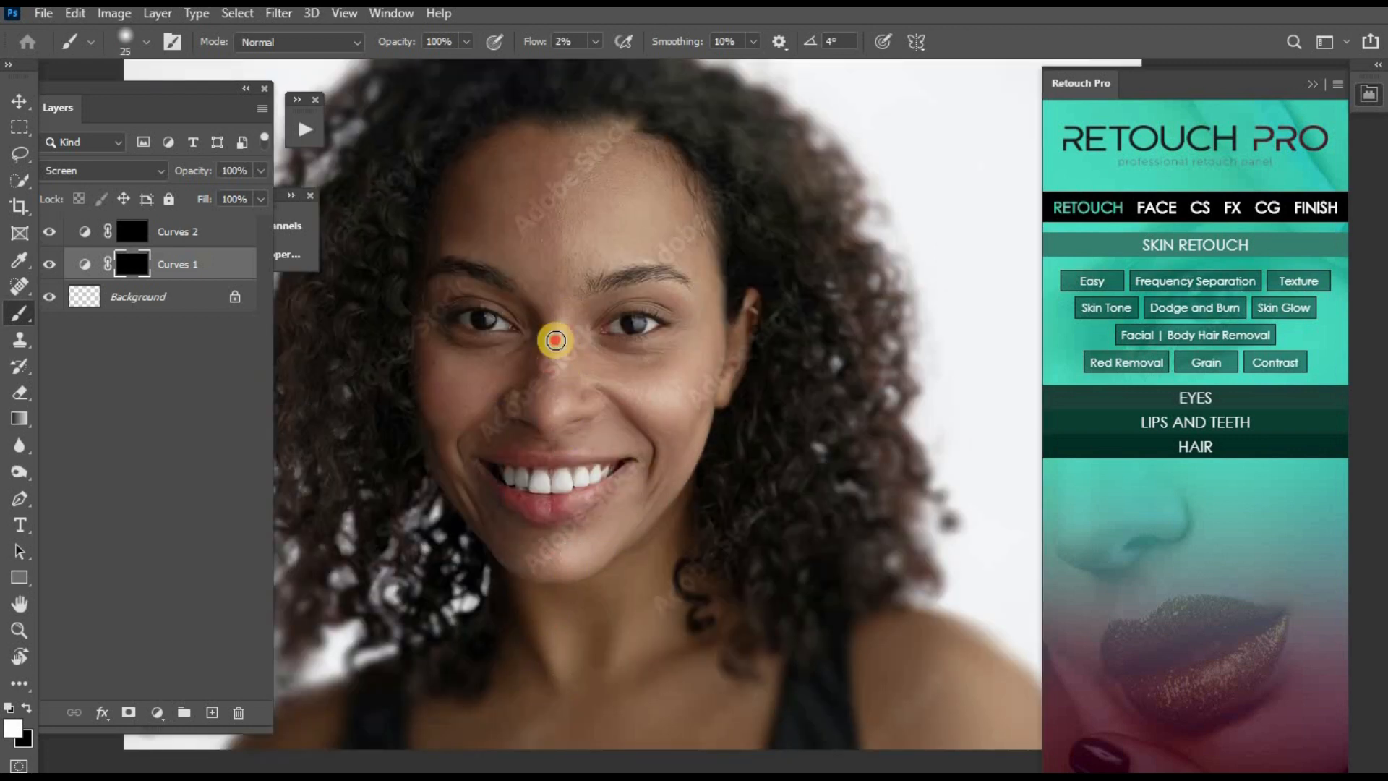
# - Dodge the lower forehead just above the eyebrows on the Curves 1 mask with a larger brush
pyautogui.press(']')
pyautogui.press(']')
pyautogui.press(']')
pyautogui.press(']')
pyautogui.moveTo(535, 250)
pyautogui.mouseDown()
pyautogui.moveTo(558, 272)
pyautogui.moveTo(531, 262)
pyautogui.moveTo(584, 256)
pyautogui.moveTo(518, 273)
pyautogui.moveTo(507, 326)
pyautogui.moveTo(384, 310)
pyautogui.mouseUp()
pyautogui.press(']')
pyautogui.press('[')
pyautogui.press('[')
pyautogui.press('[')
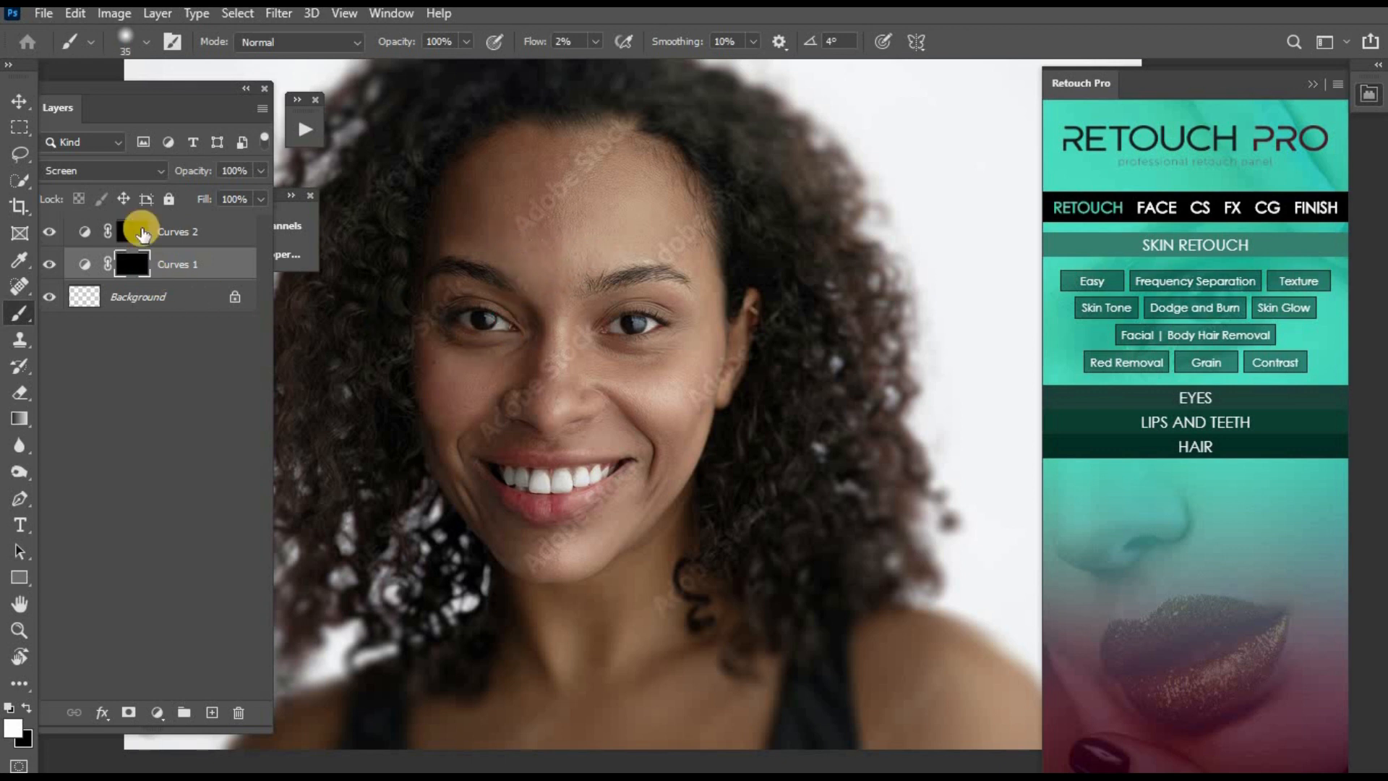
# - Burn the eyelids and lash line around the eyes on the Curves 2 mask with a 10 px brush at 2% flow
pyautogui.click(139, 229)
pyautogui.press('[')
pyautogui.press('[')
pyautogui.press('[')
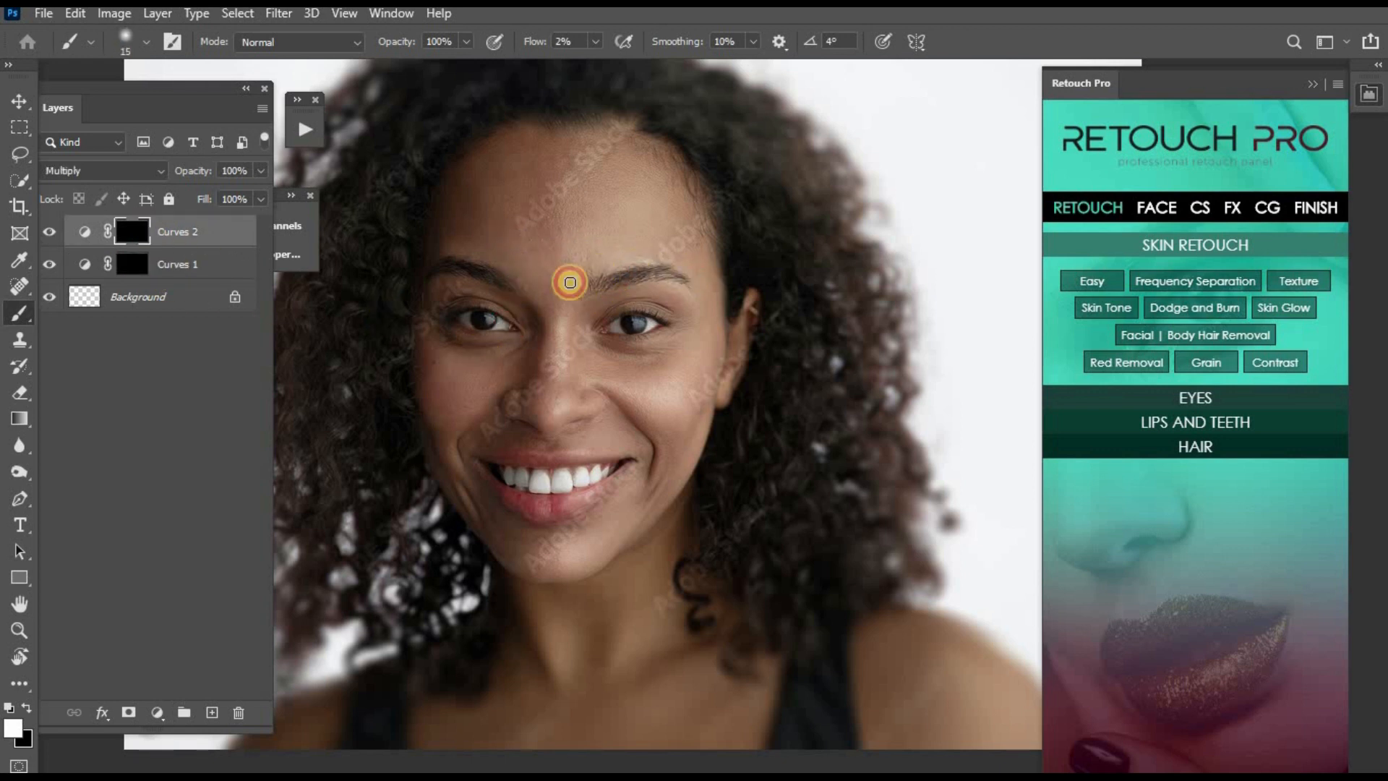
pyautogui.hotkey('ctrl', '+')
pyautogui.press('[')
pyautogui.press('[')
pyautogui.press('[')
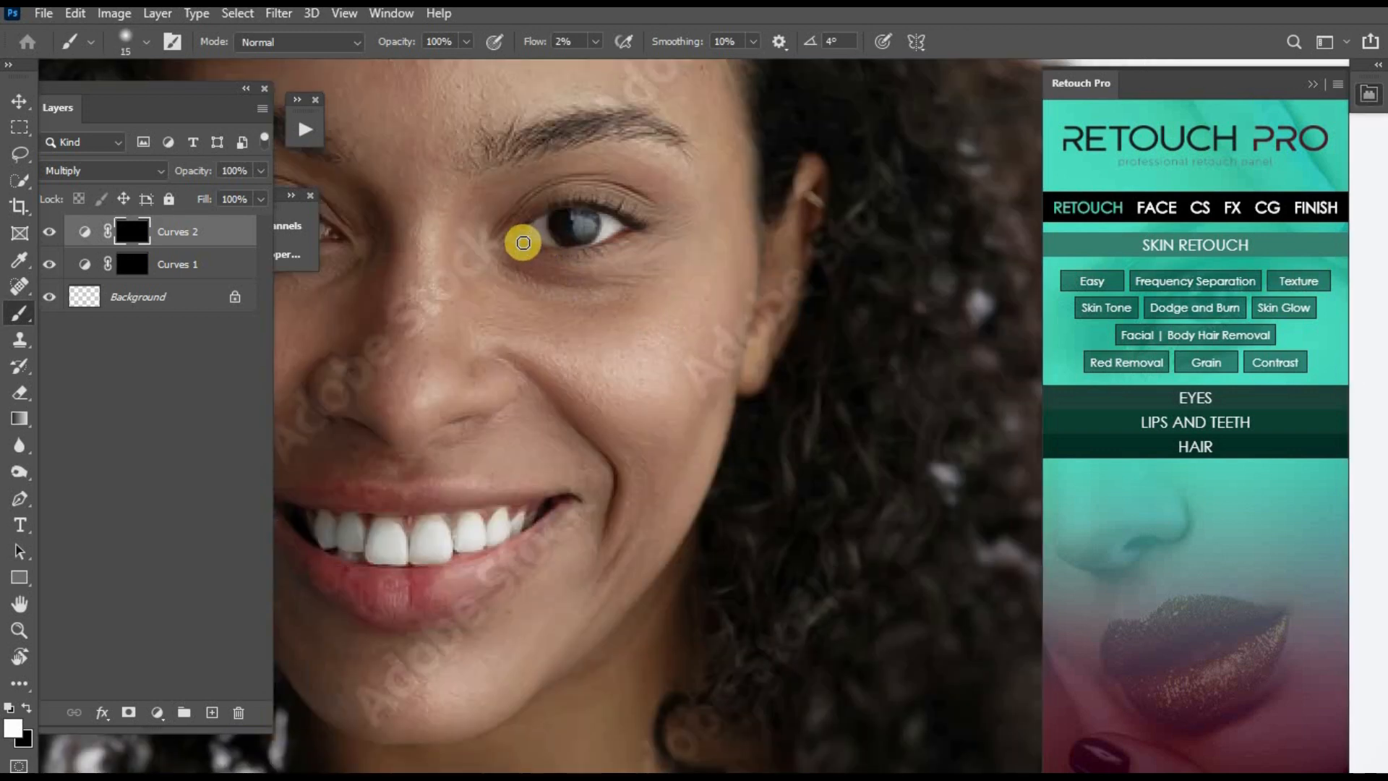
pyautogui.moveTo(566, 256)
pyautogui.mouseDown()
pyautogui.moveTo(639, 237)
pyautogui.moveTo(615, 244)
pyautogui.moveTo(633, 218)
pyautogui.moveTo(607, 208)
pyautogui.moveTo(557, 214)
pyautogui.mouseUp()
pyautogui.press(']')
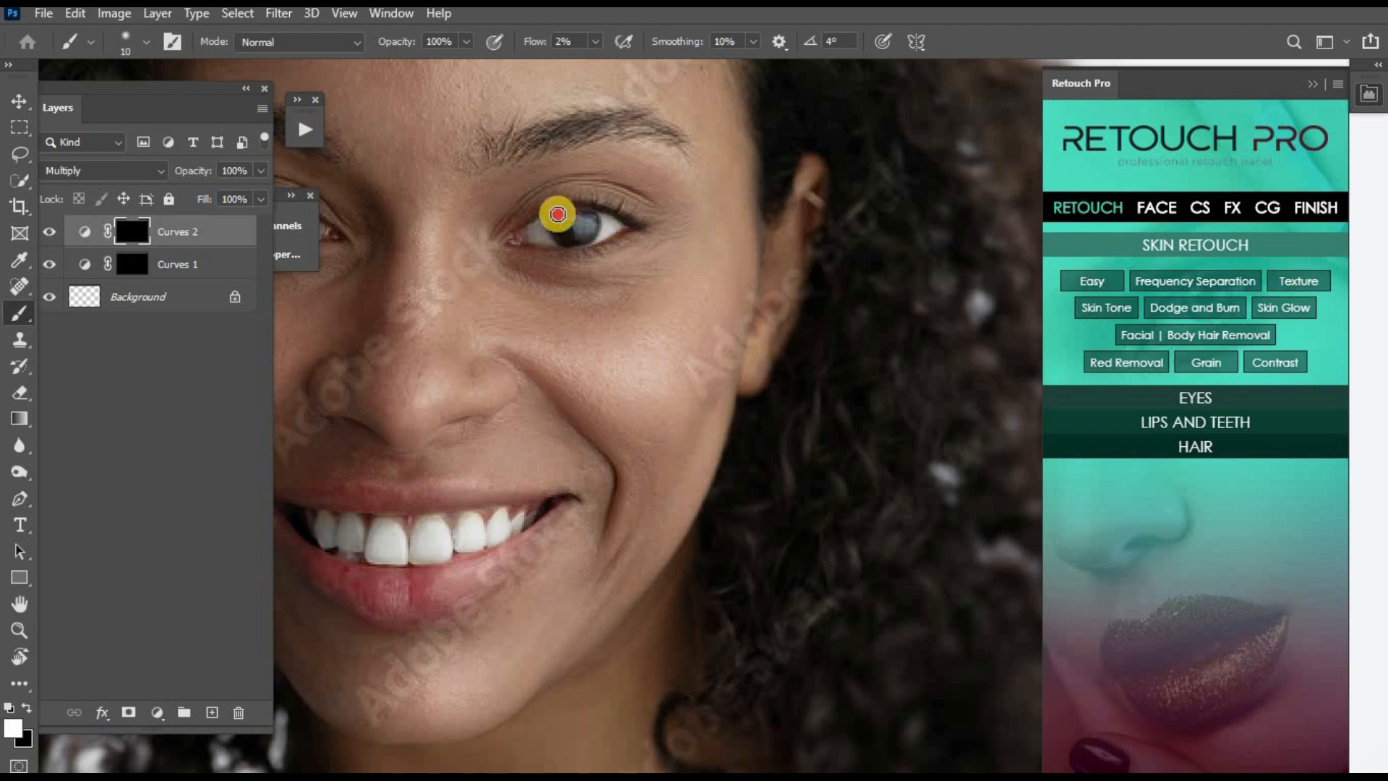
pyautogui.moveTo(291, 282)
pyautogui.mouseDown()
pyautogui.moveTo(563, 325)
pyautogui.moveTo(443, 251)
pyautogui.moveTo(541, 235)
pyautogui.mouseUp()
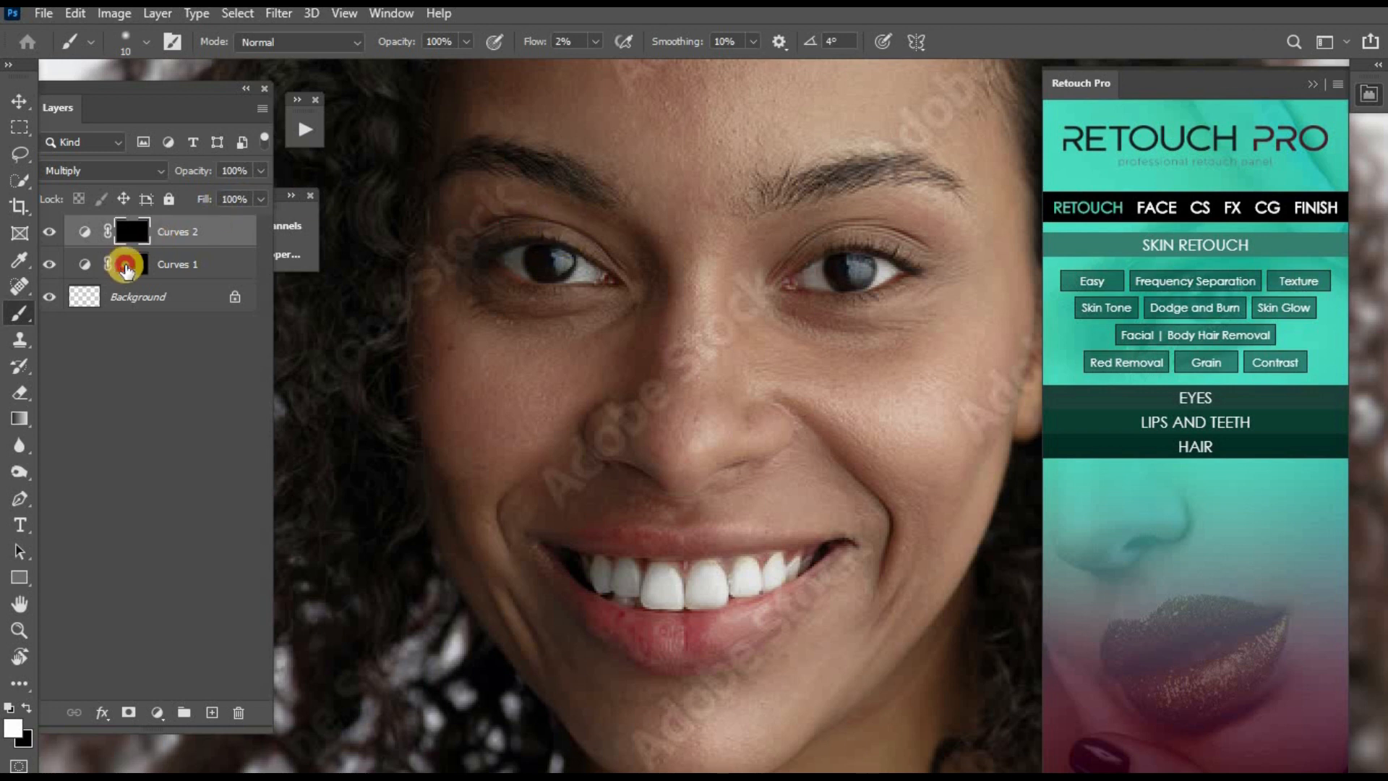
# - Brighten the skin under the eye on the Curves 1 mask with a 20 to 30 px brush
pyautogui.click(129, 265)
pyautogui.press(']')
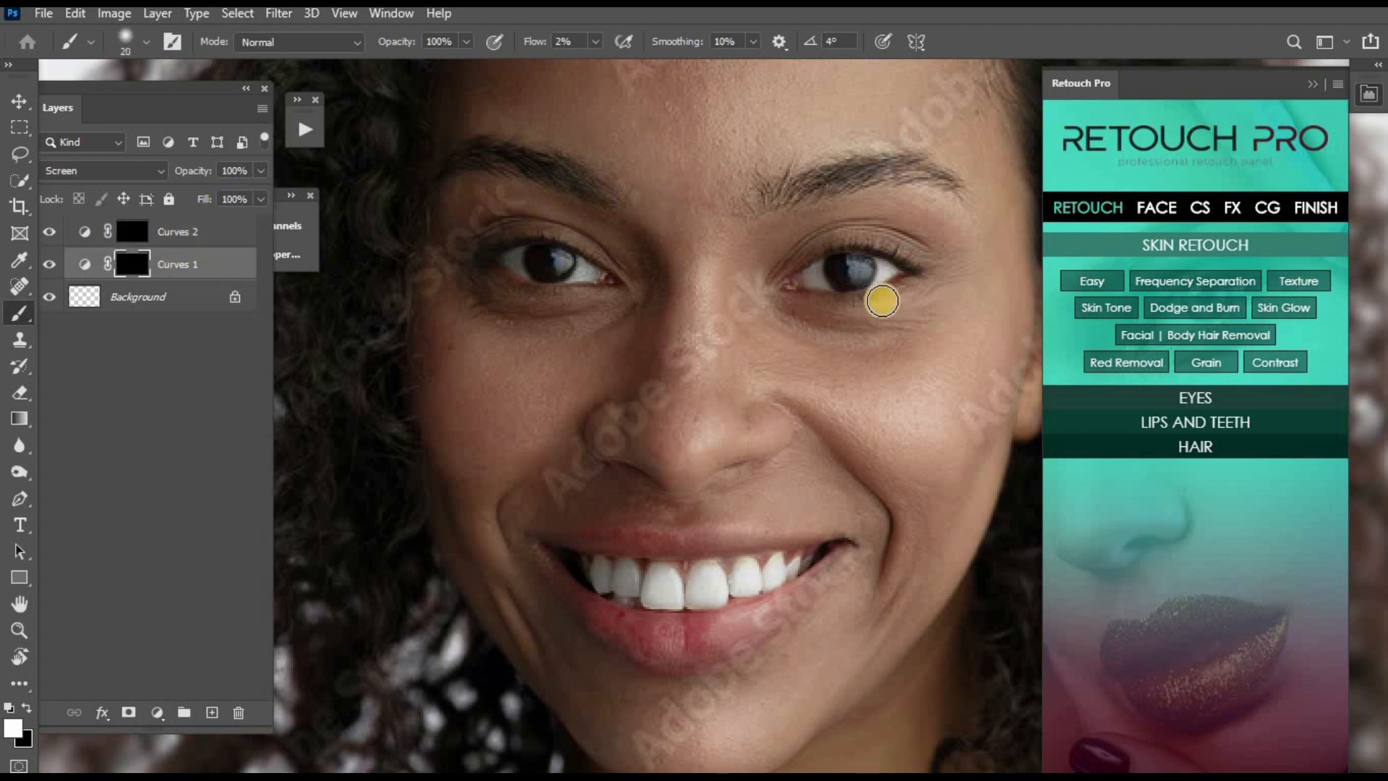
pyautogui.moveTo(920, 297)
pyautogui.mouseDown()
pyautogui.moveTo(835, 320)
pyautogui.moveTo(891, 302)
pyautogui.moveTo(888, 345)
pyautogui.moveTo(831, 348)
pyautogui.mouseUp()
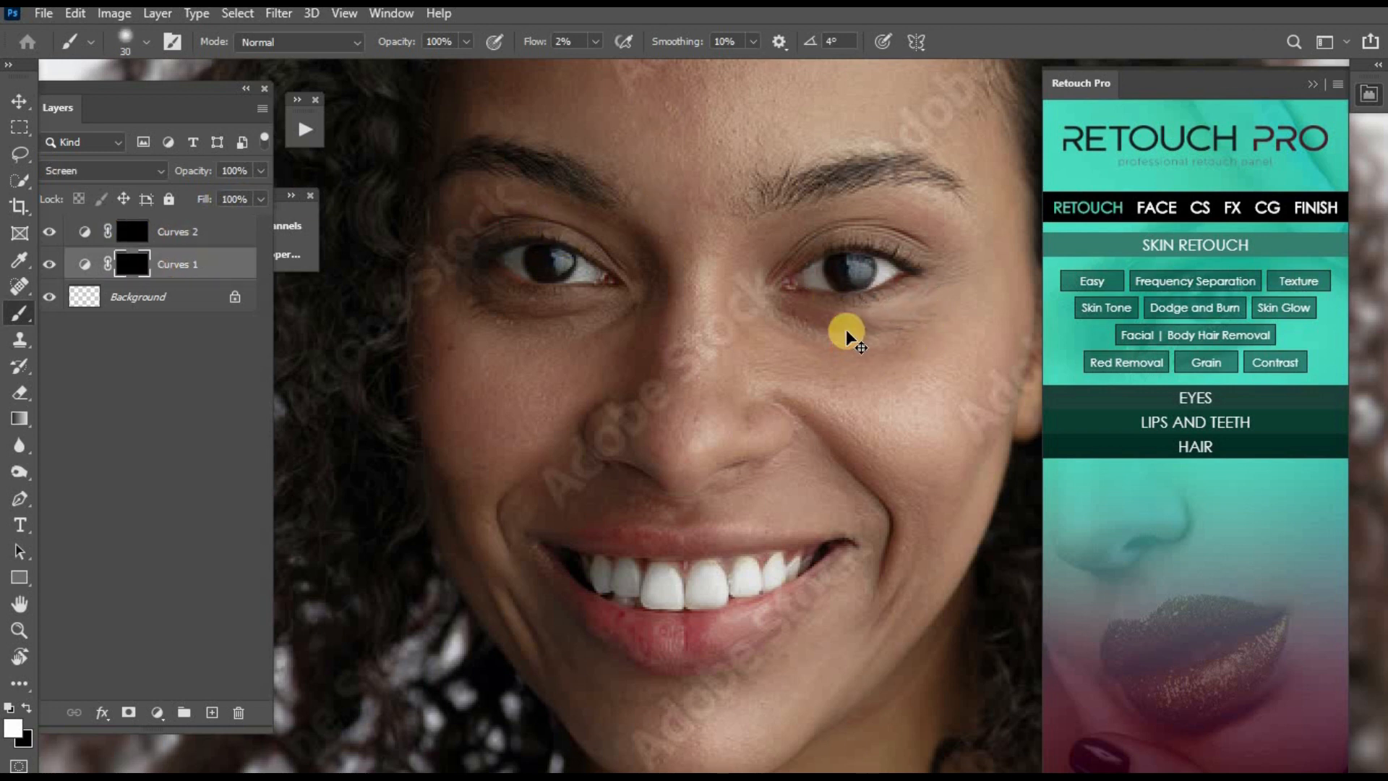
# - Group the Curves 1 and Curves 2 layers and compare the whole portrait with the group hidden and shown
pyautogui.hotkey('ctrl', '-')
pyautogui.hotkey('ctrl', '-')
pyautogui.press(']')
pyautogui.hotkey('ctrl', '-')
pyautogui.press('z')
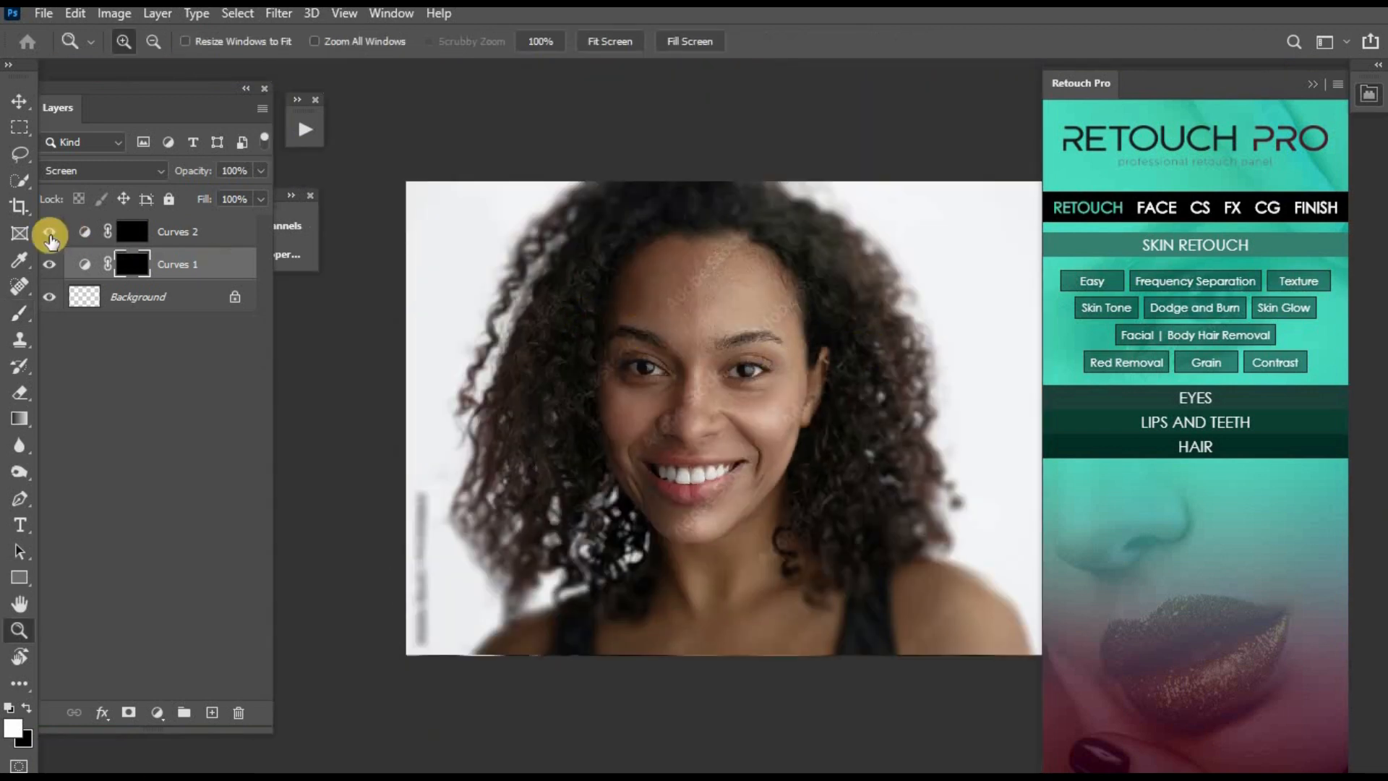
pyautogui.keyDown('shift'); pyautogui.click(174, 233); pyautogui.keyUp('shift')
pyautogui.hotkey('ctrl', 'g')
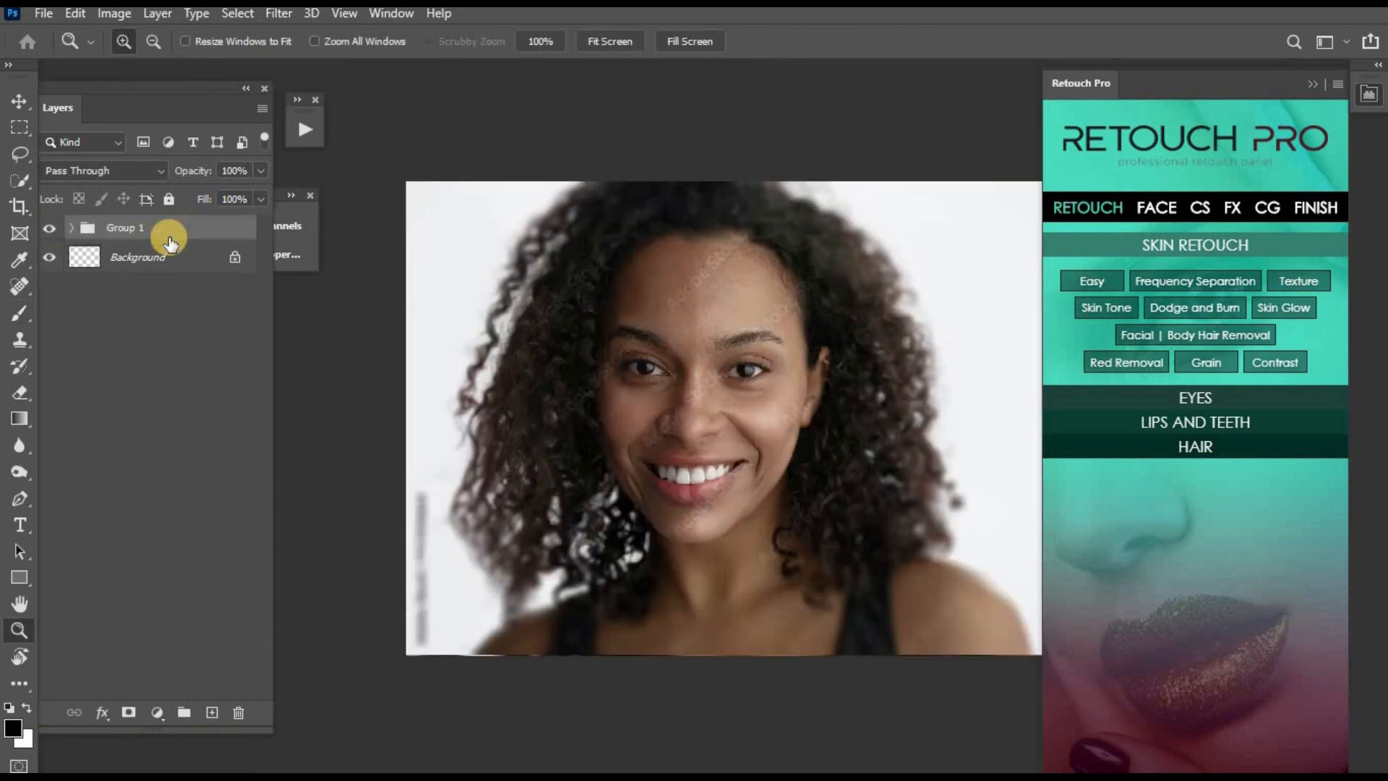
pyautogui.click(48, 227)
pyautogui.click(48, 227)
pyautogui.click(48, 227)
pyautogui.click(48, 227)
# - Replace the curves group with the layers from the Global Dodge and Burn action and expand the new group
pyautogui.press('Delete')
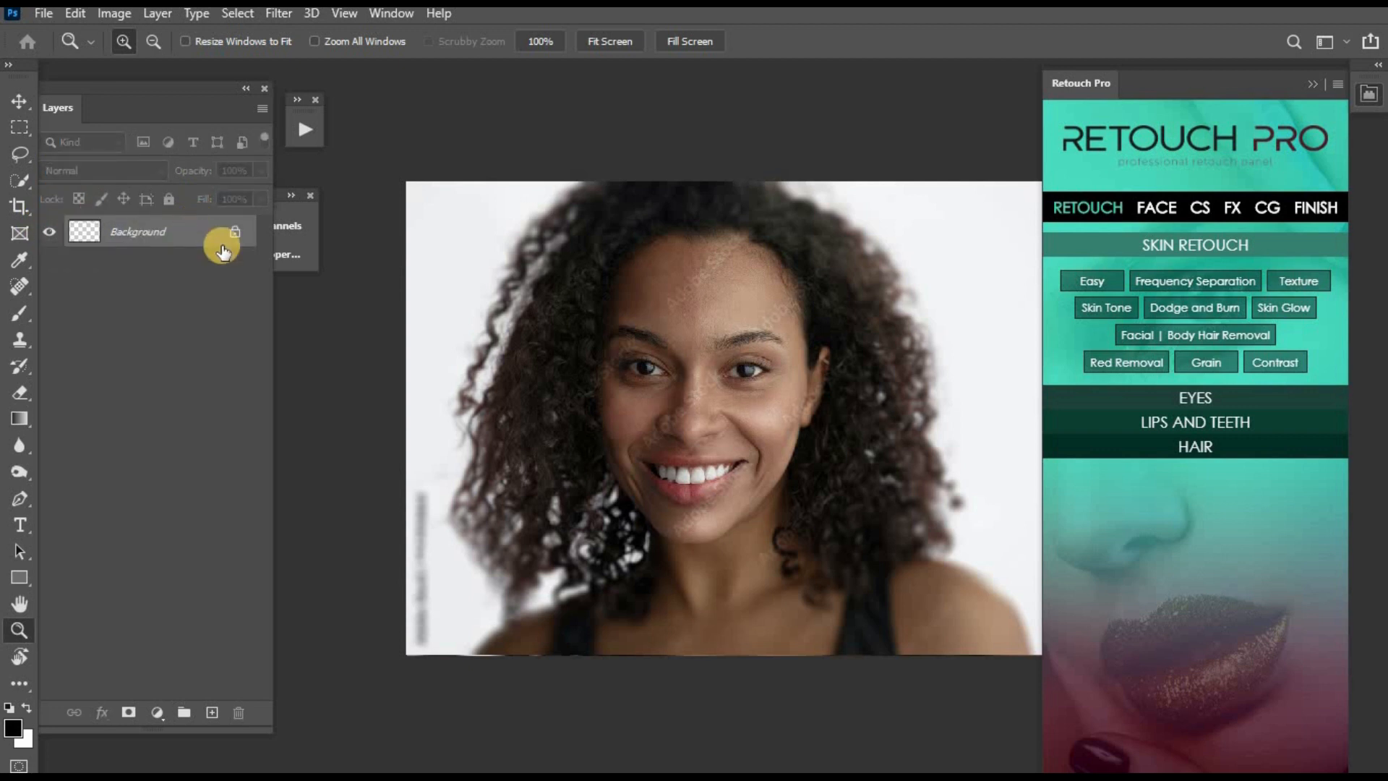
pyautogui.click(297, 137)
pyautogui.click(392, 170)
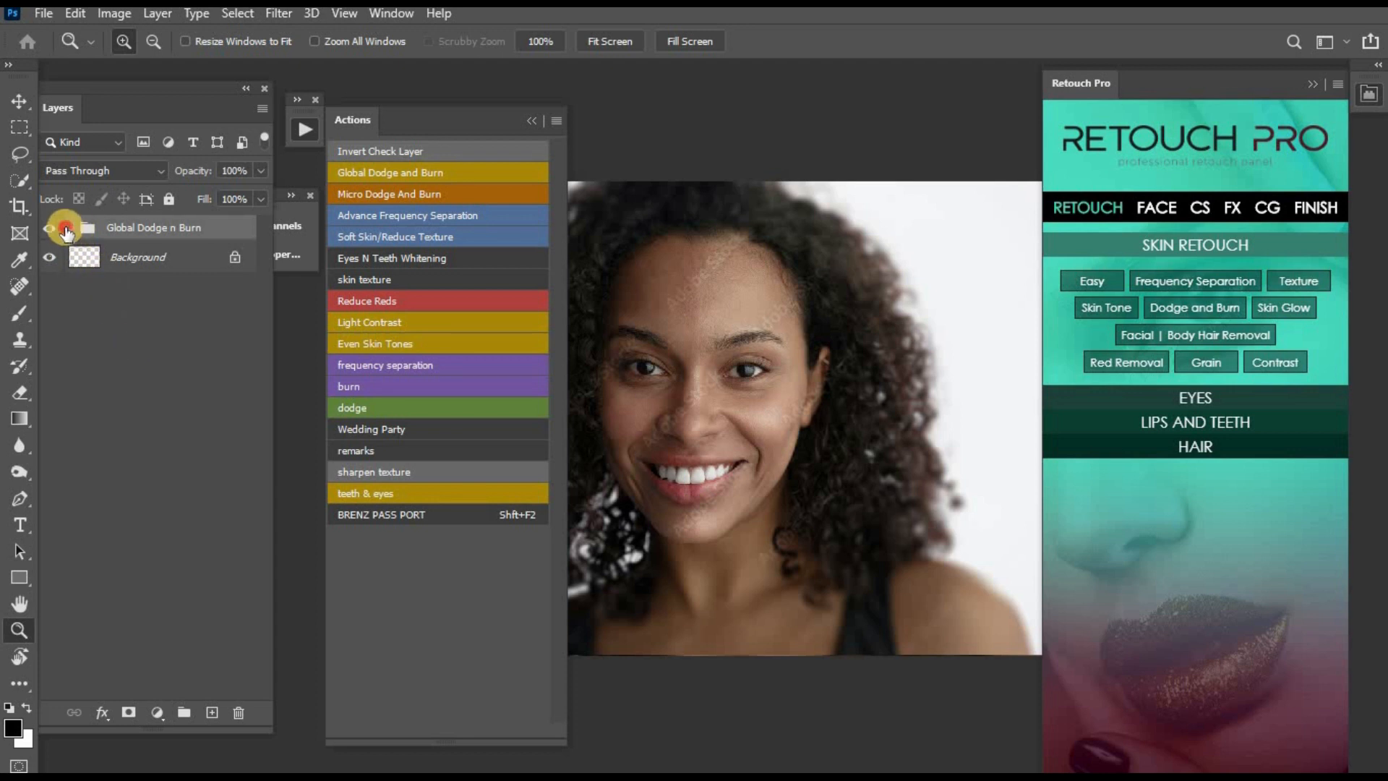
pyautogui.click(71, 228)
# - Brighten the face from the eye down past the cheek on the Dodge mask with a white 250 px brush at 1% flow
pyautogui.click(148, 289)
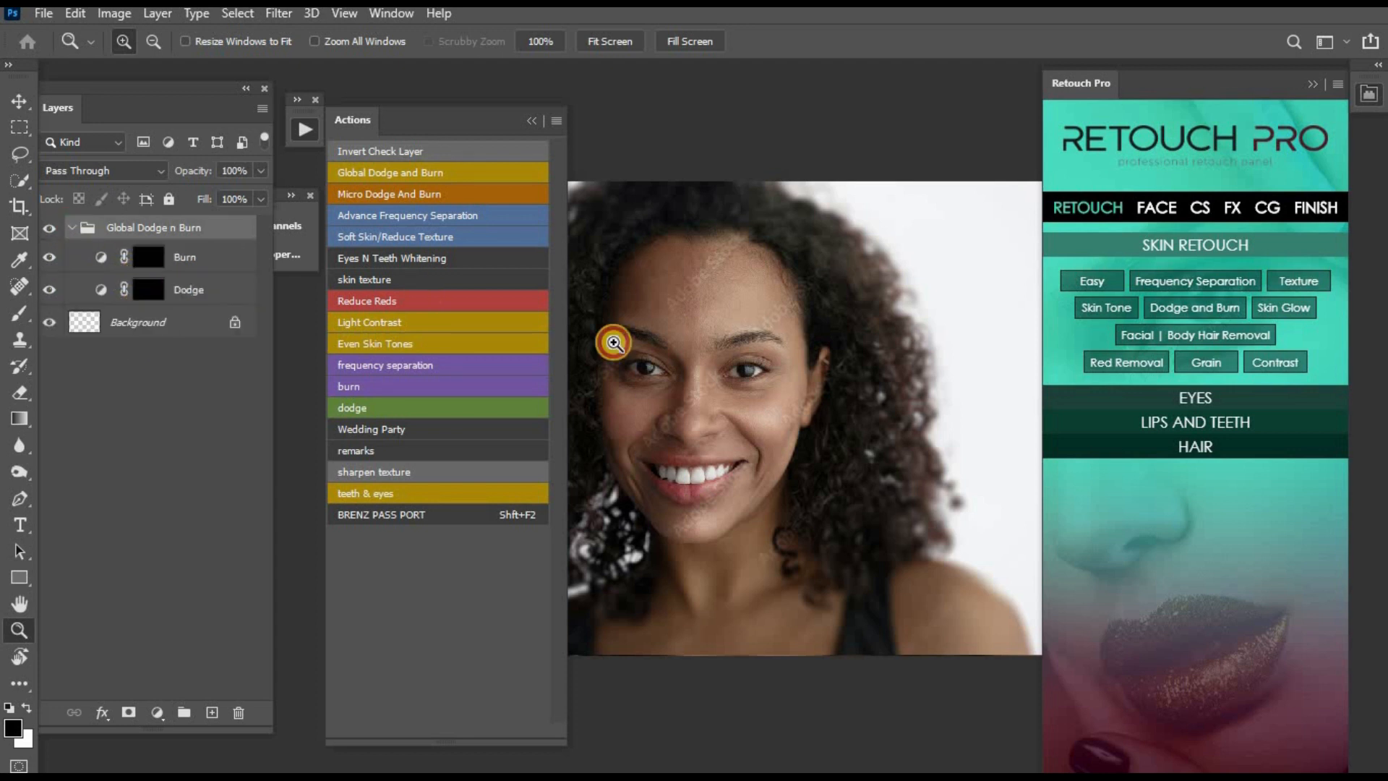
pyautogui.press('b')
pyautogui.press(']')
pyautogui.press(']')
pyautogui.press(']')
pyautogui.press(']')
pyautogui.press(']')
pyautogui.press(']')
pyautogui.press(']')
pyautogui.press(']')
pyautogui.press(']')
pyautogui.press(']')
pyautogui.press(']')
pyautogui.press(']')
pyautogui.press(']')
pyautogui.press(']')
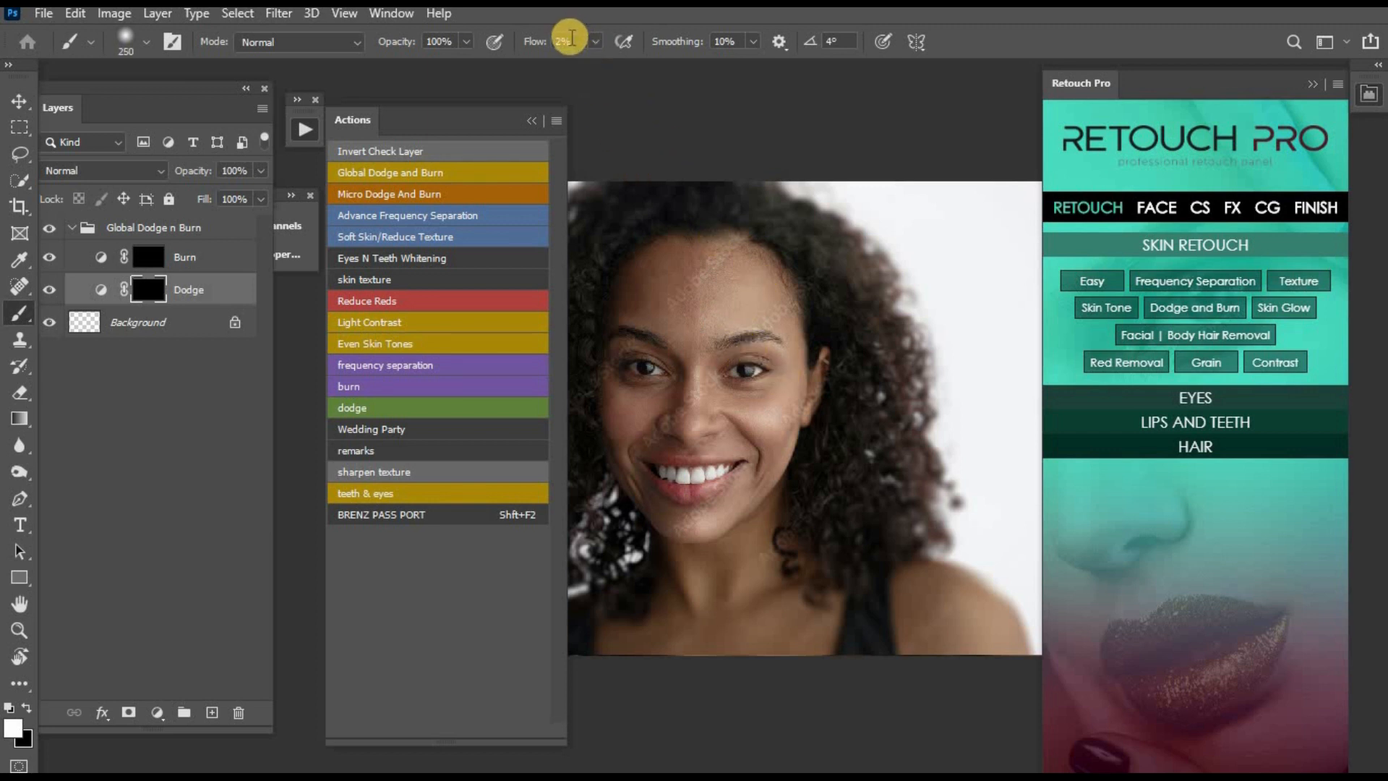
pyautogui.write('1')
pyautogui.press('Return')
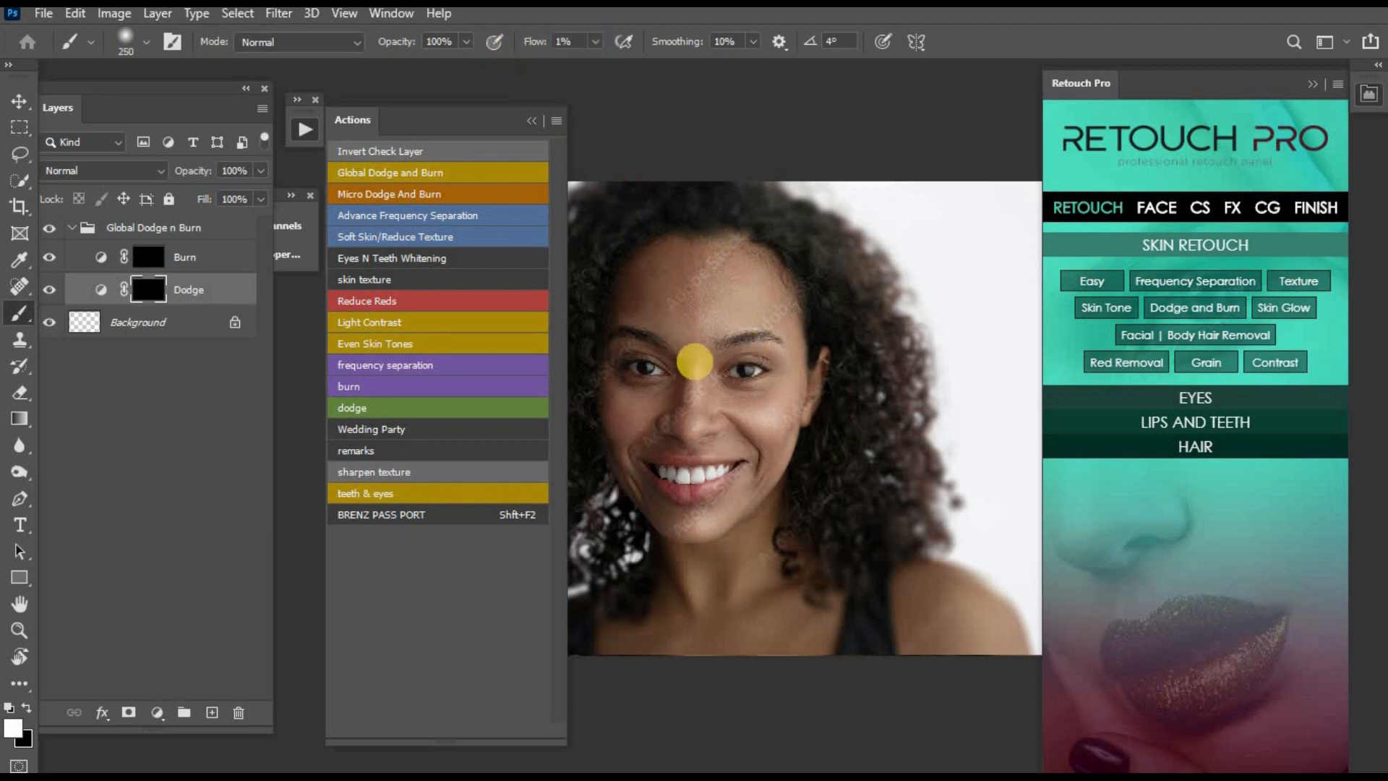
pyautogui.moveTo(743, 343); pyautogui.dragTo(749, 526)
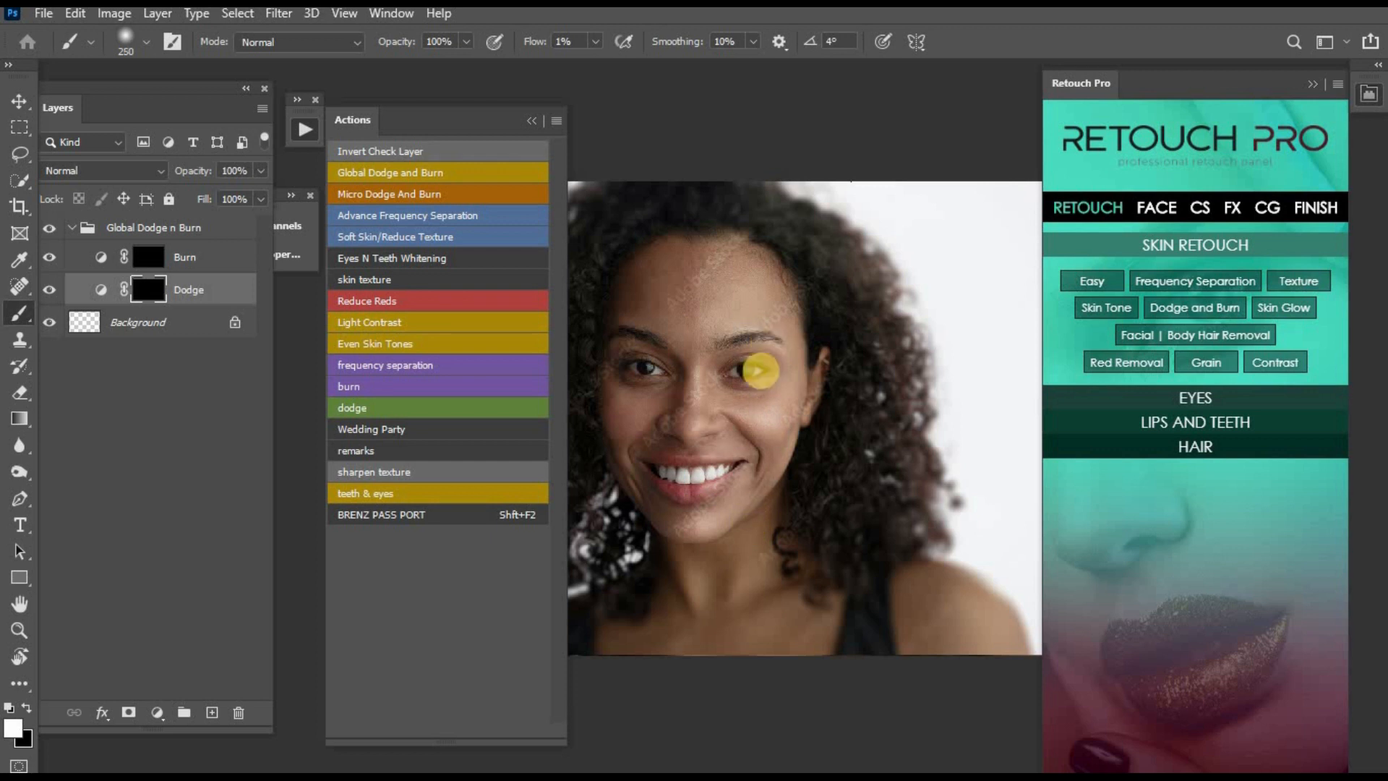
pyautogui.click(644, 226)
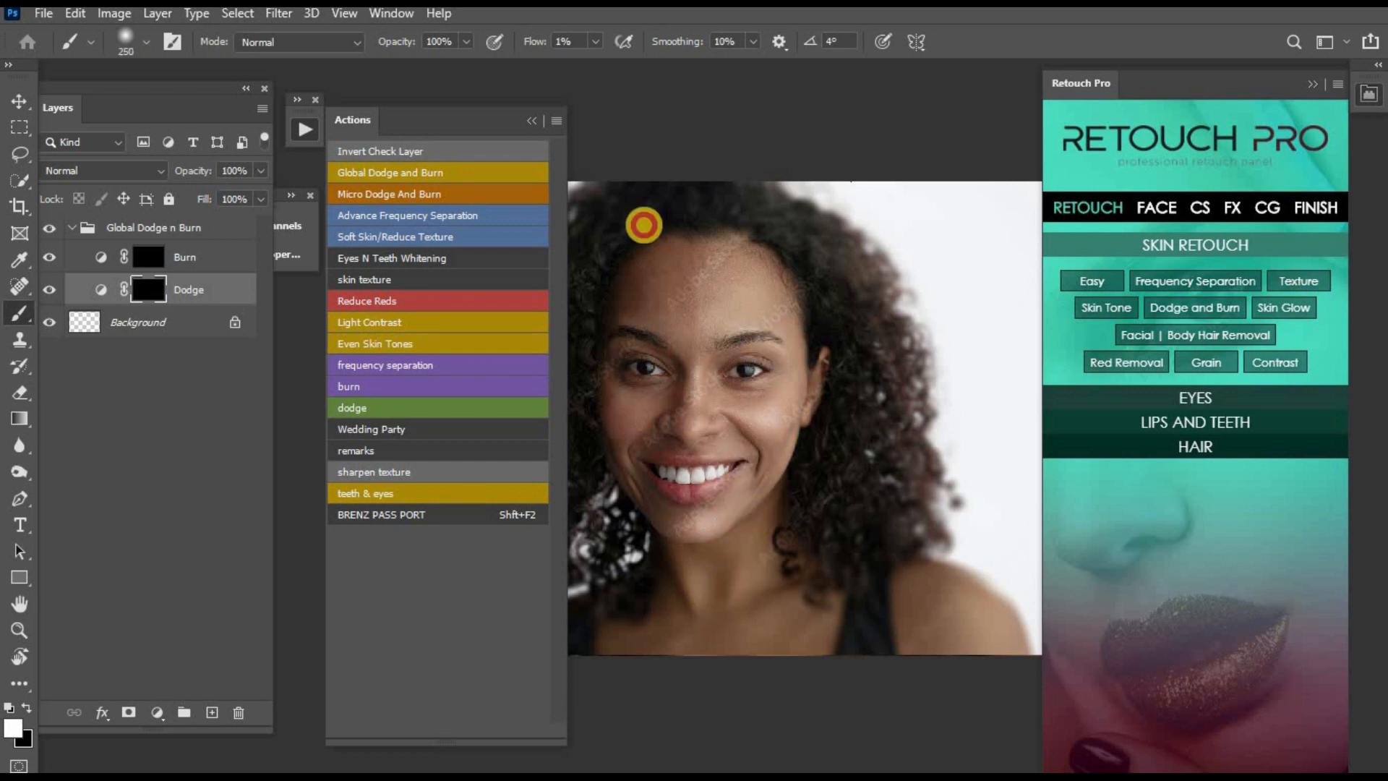
# - Dodge the cheek beside the mouth, the neck and upper chest, and the top of the forehead with a 200 px brush
pyautogui.click(533, 118)
pyautogui.press('[')
pyautogui.click(765, 465)
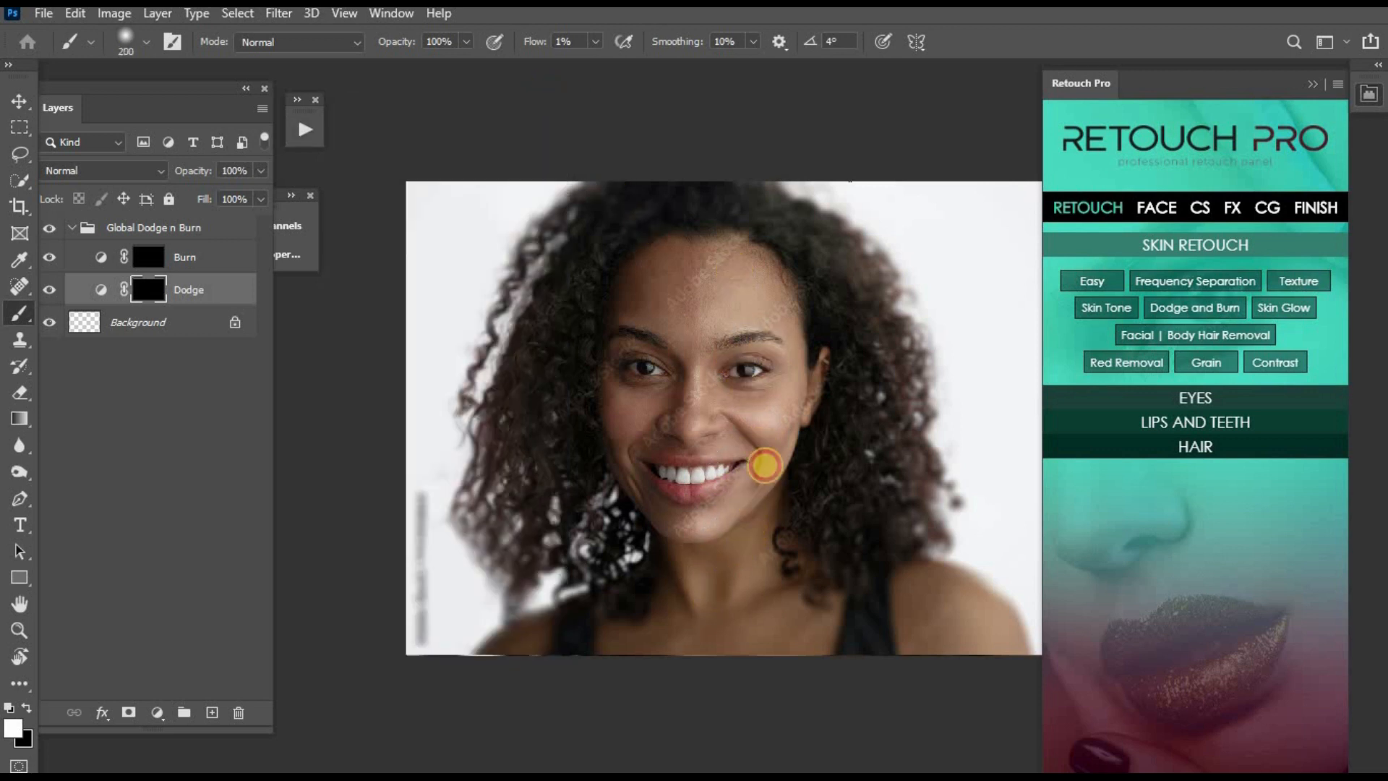
pyautogui.moveTo(764, 465)
pyautogui.mouseDown()
pyautogui.moveTo(730, 510)
pyautogui.moveTo(766, 461)
pyautogui.moveTo(750, 376)
pyautogui.moveTo(687, 606)
pyautogui.mouseUp()
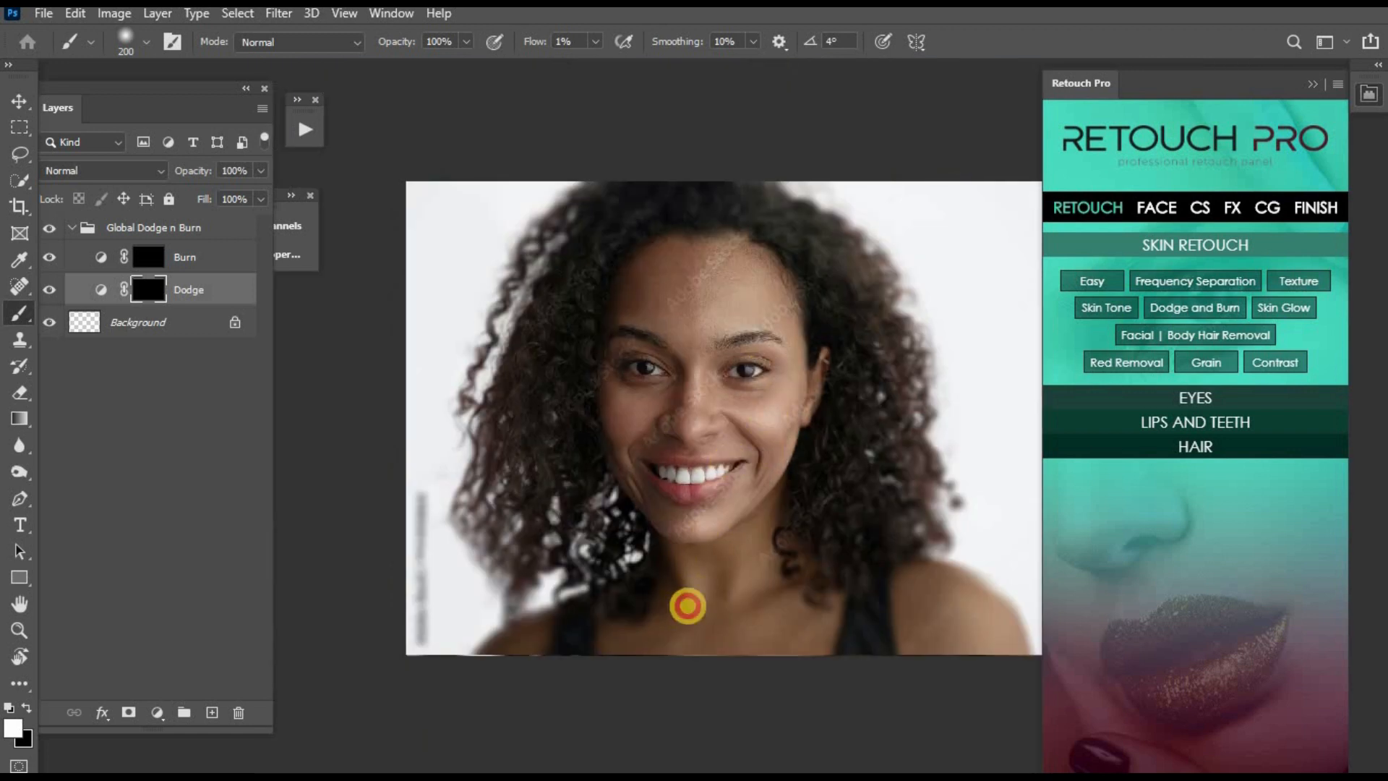
pyautogui.moveTo(691, 230); pyautogui.dragTo(684, 251)
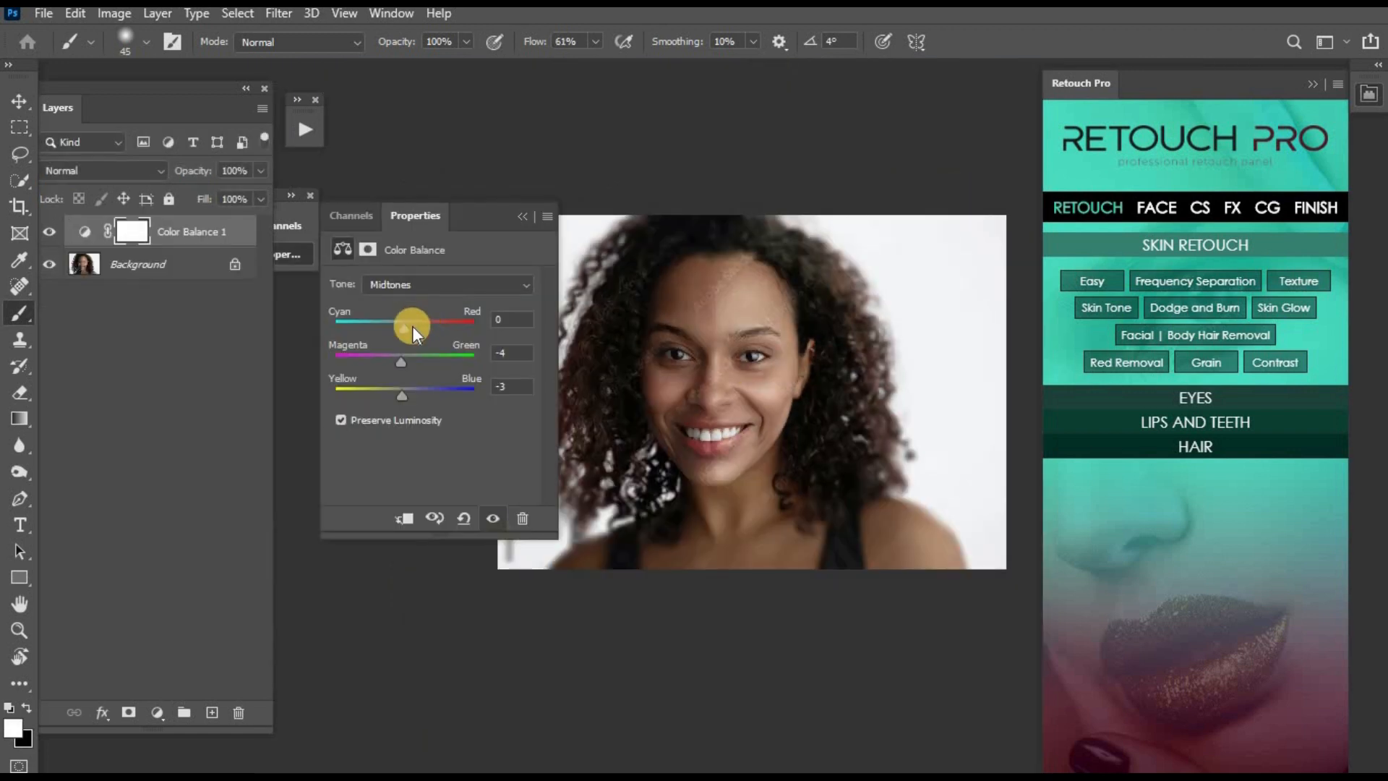
# - Fine-tune cyan–red in the midtones and highlights of Color Balance 1, with yellow–blue set to -3 in the highlights
pyautogui.moveTo(406, 328); pyautogui.dragTo(404, 328)
pyautogui.click(451, 280)
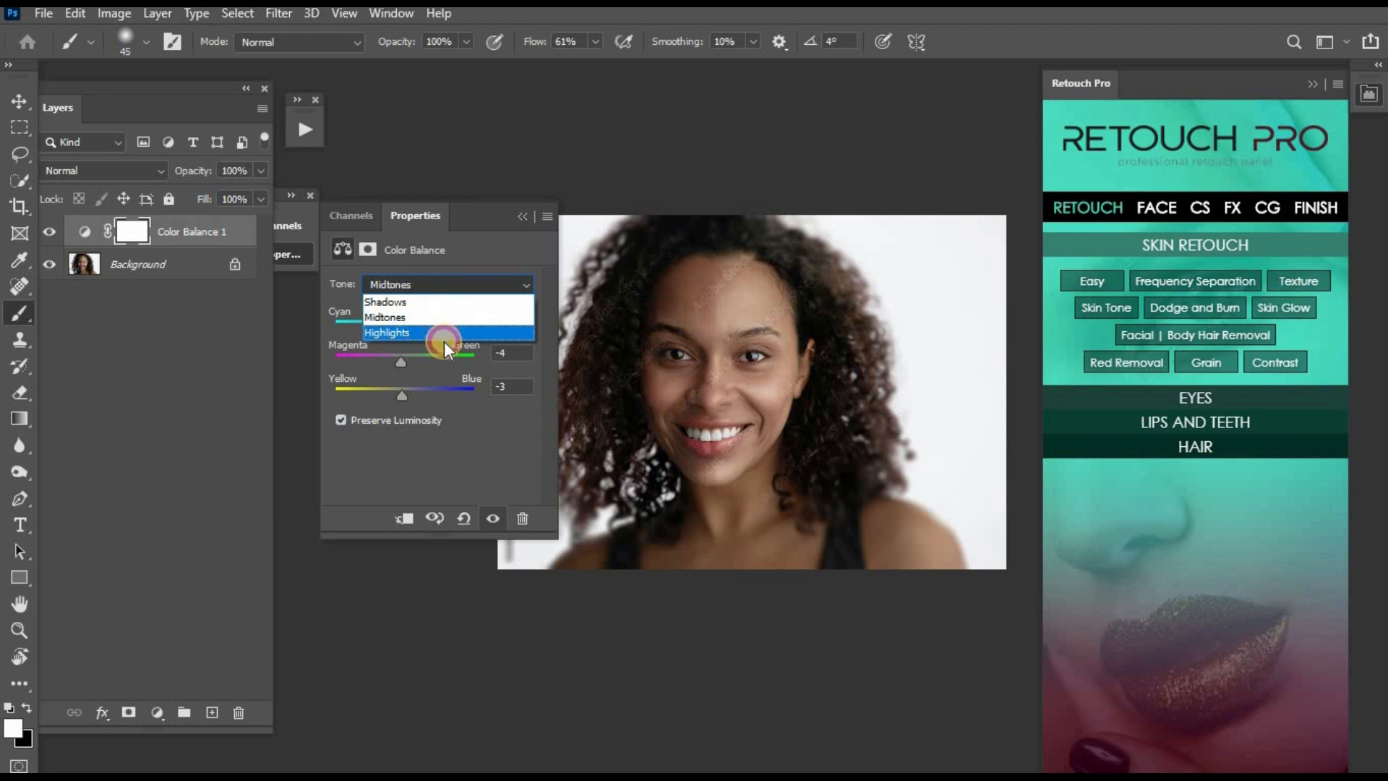
pyautogui.click(444, 337)
pyautogui.moveTo(401, 393)
pyautogui.mouseDown()
pyautogui.moveTo(414, 393)
pyautogui.moveTo(401, 393)
pyautogui.mouseUp()
pyautogui.hotkey('ctrl', 'z')
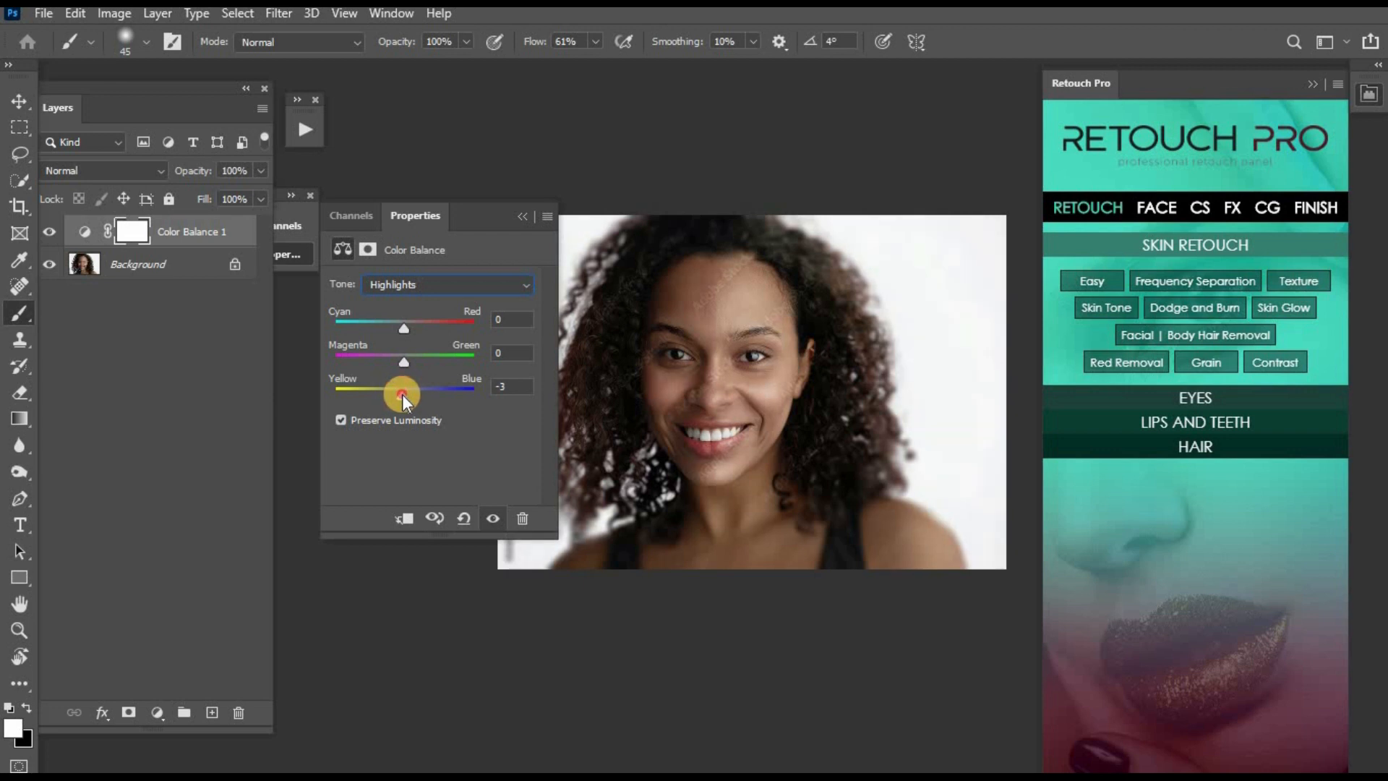
pyautogui.moveTo(401, 324); pyautogui.dragTo(405, 327)
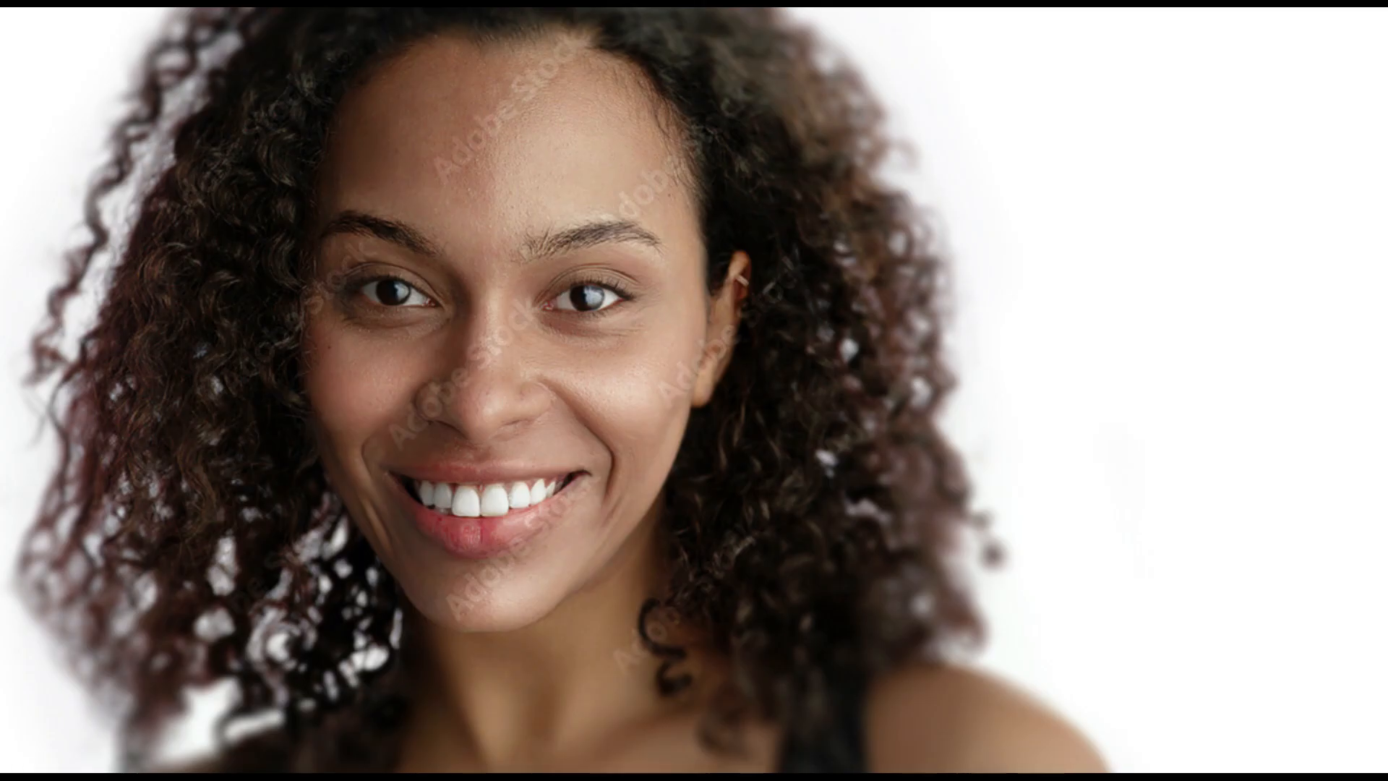